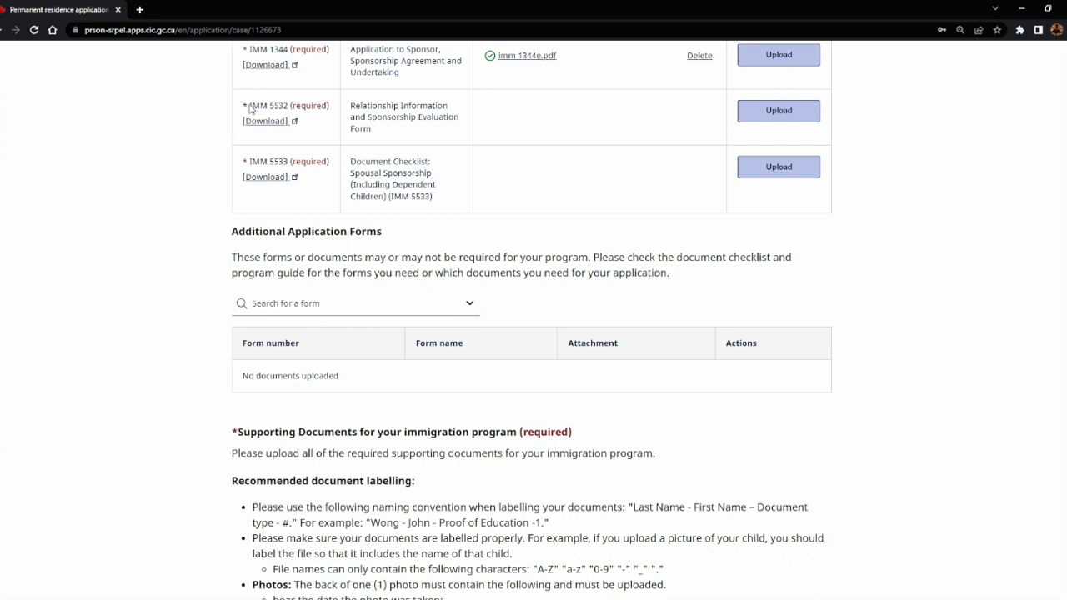
# Download and open the IMM 5532 form from the portal's required documents list.
pyautogui.moveTo(249, 108); pyautogui.dragTo(427, 132)
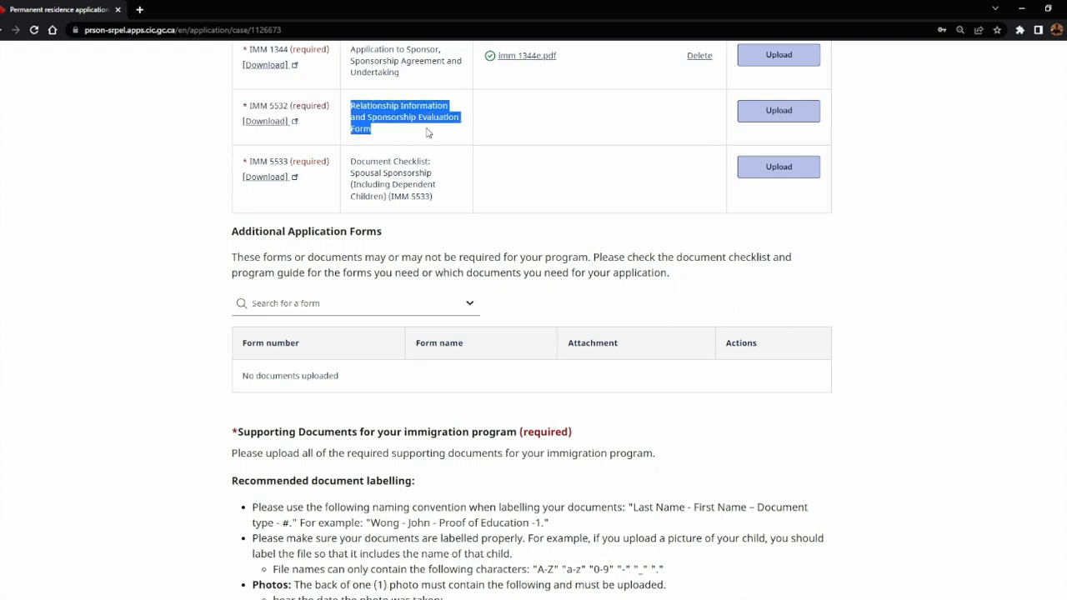
pyautogui.moveTo(247, 108); pyautogui.dragTo(386, 131)
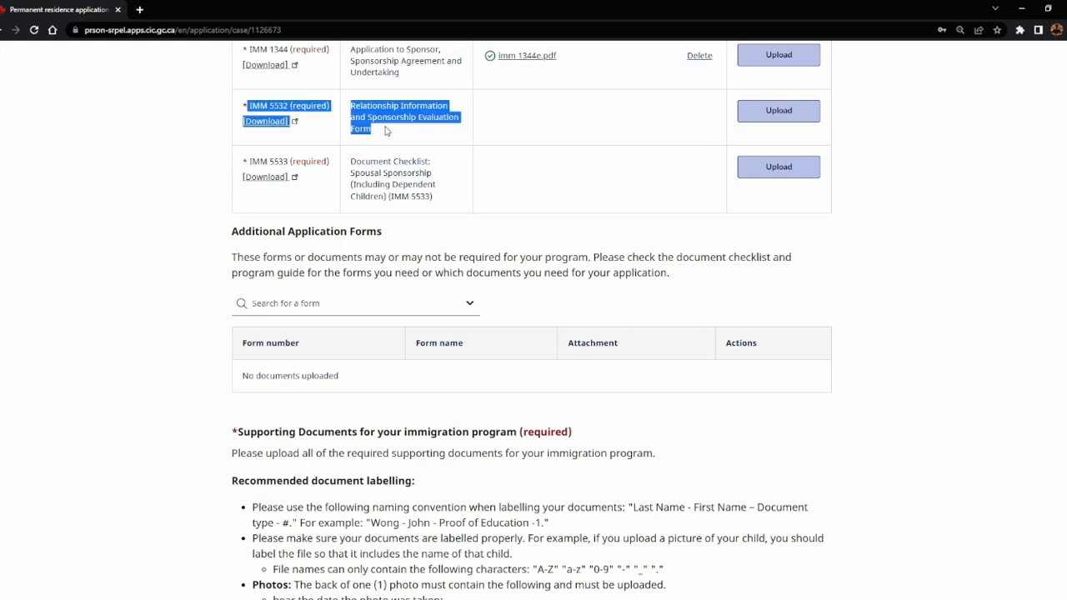
pyautogui.click(314, 125)
pyautogui.click(266, 124)
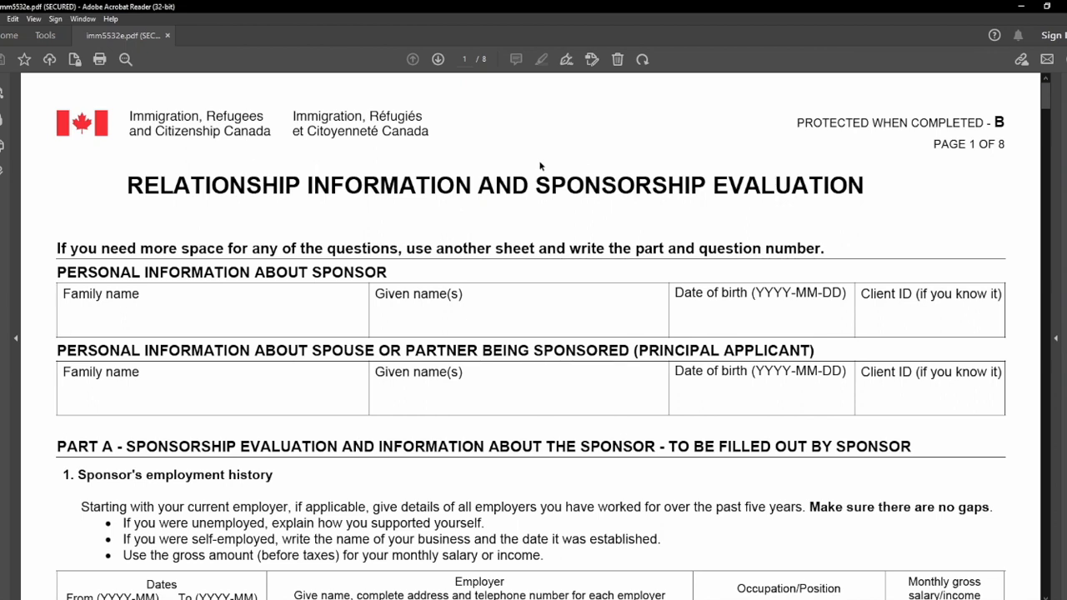
pyautogui.moveTo(941, 143); pyautogui.dragTo(993, 137)
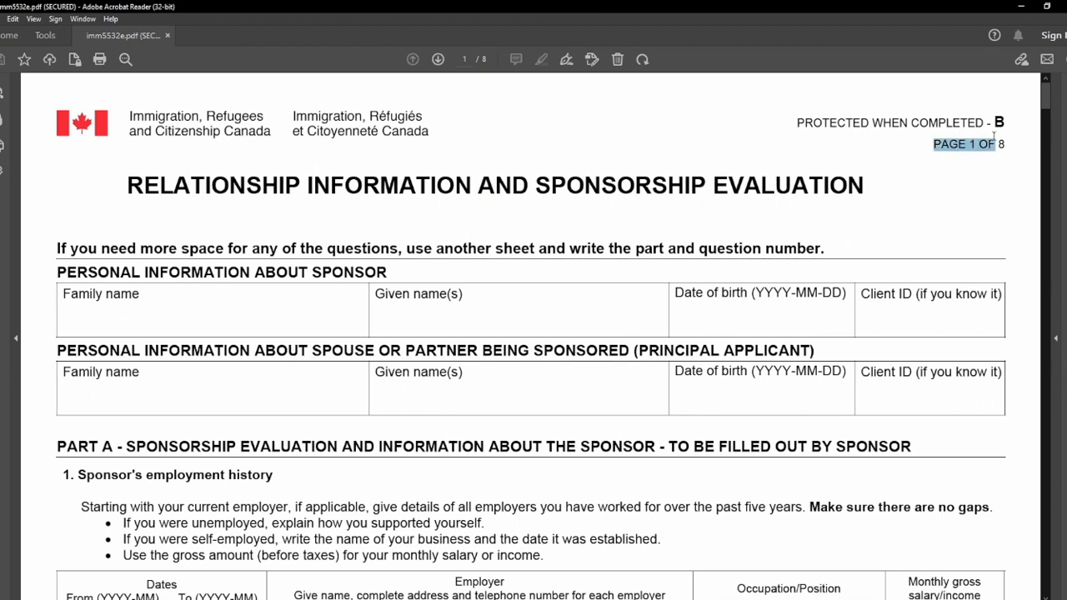
pyautogui.click(267, 197)
pyautogui.moveTo(127, 185); pyautogui.dragTo(868, 191)
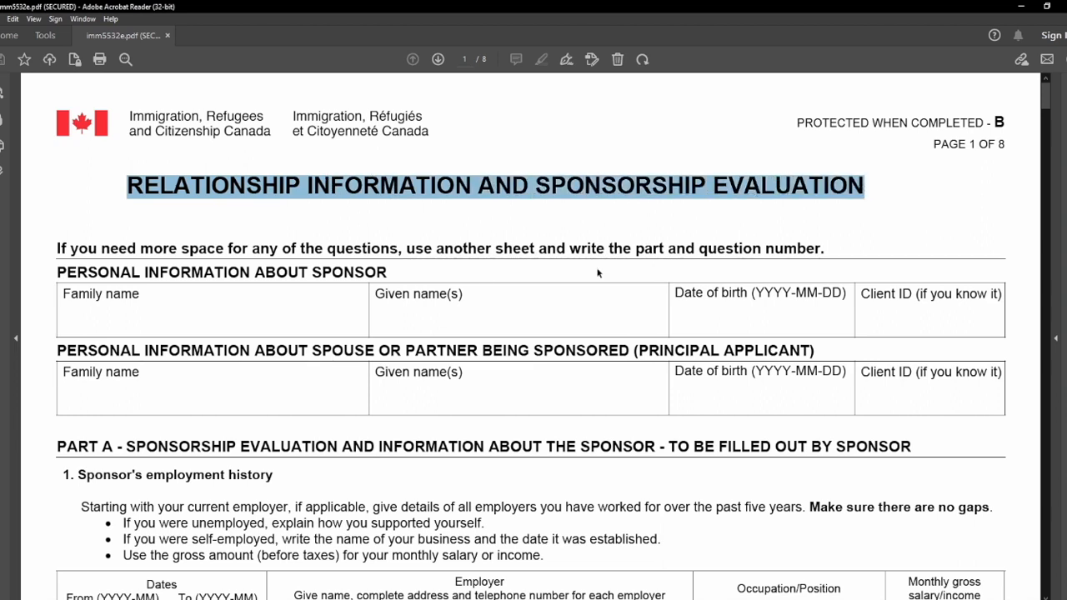
pyautogui.doubleClick(350, 272)
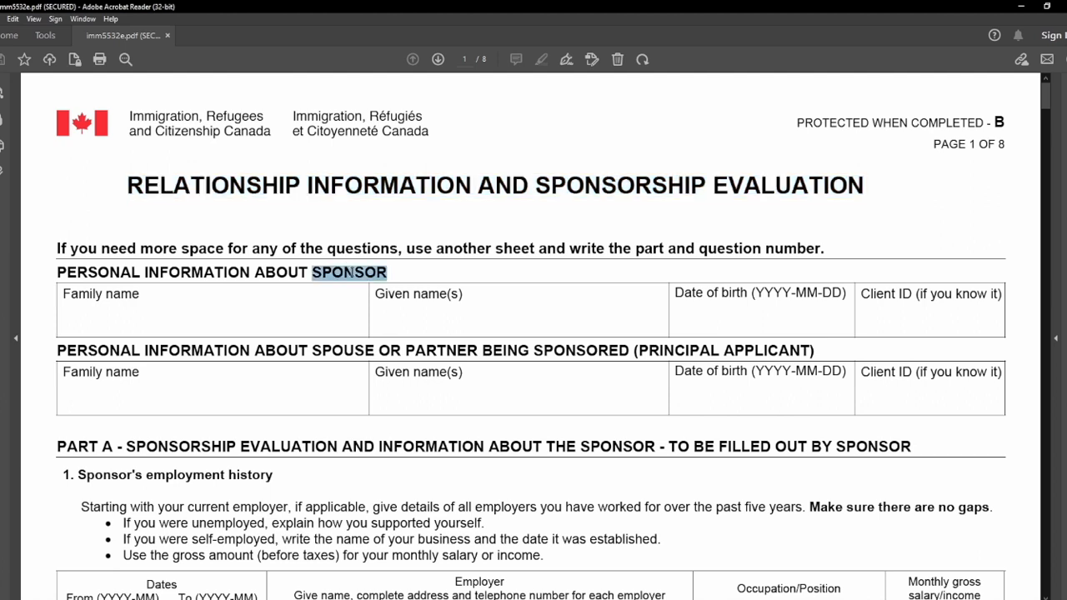
pyautogui.doubleClick(667, 352)
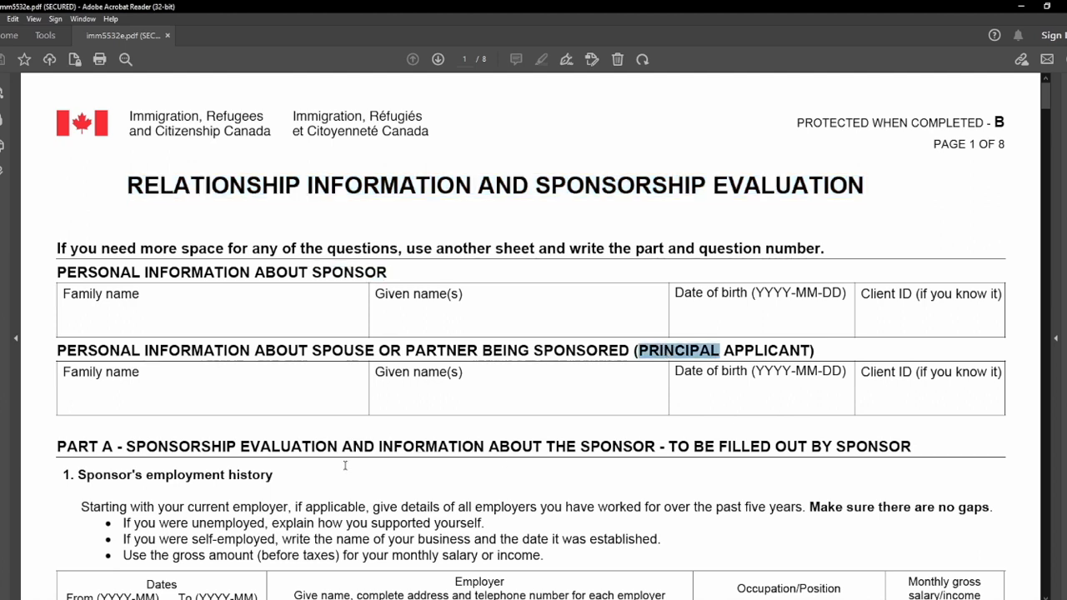
pyautogui.moveTo(65, 446); pyautogui.dragTo(899, 429)
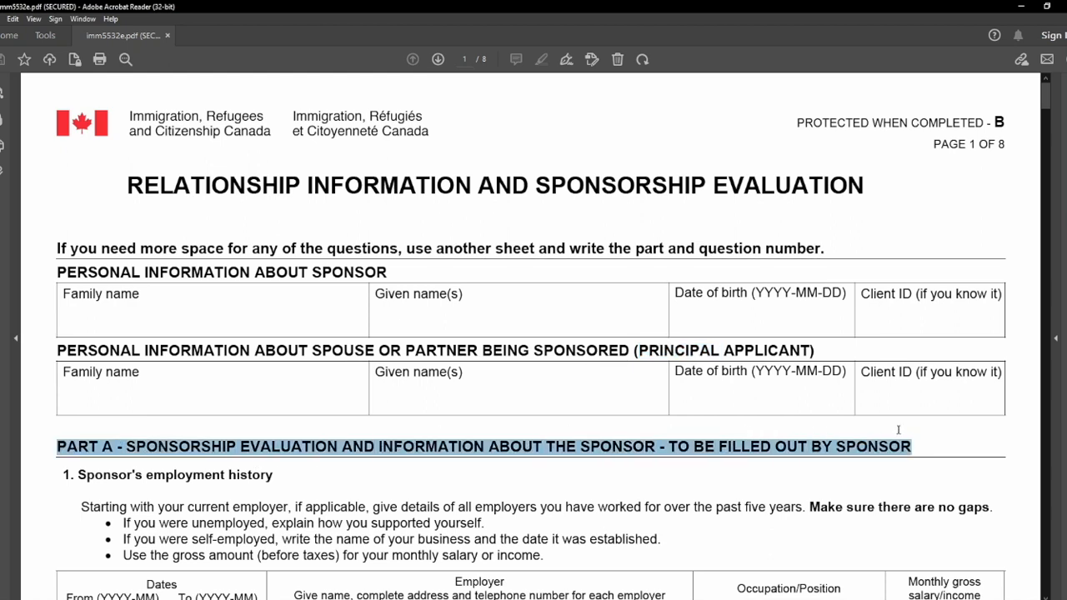
pyautogui.click(837, 449)
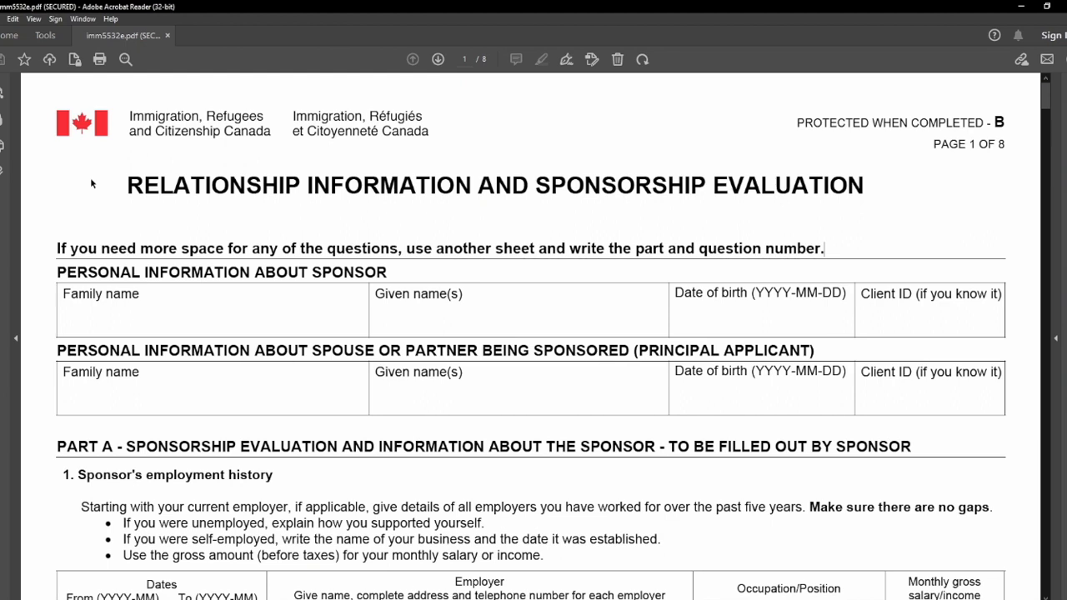
pyautogui.moveTo(63, 253); pyautogui.dragTo(200, 258)
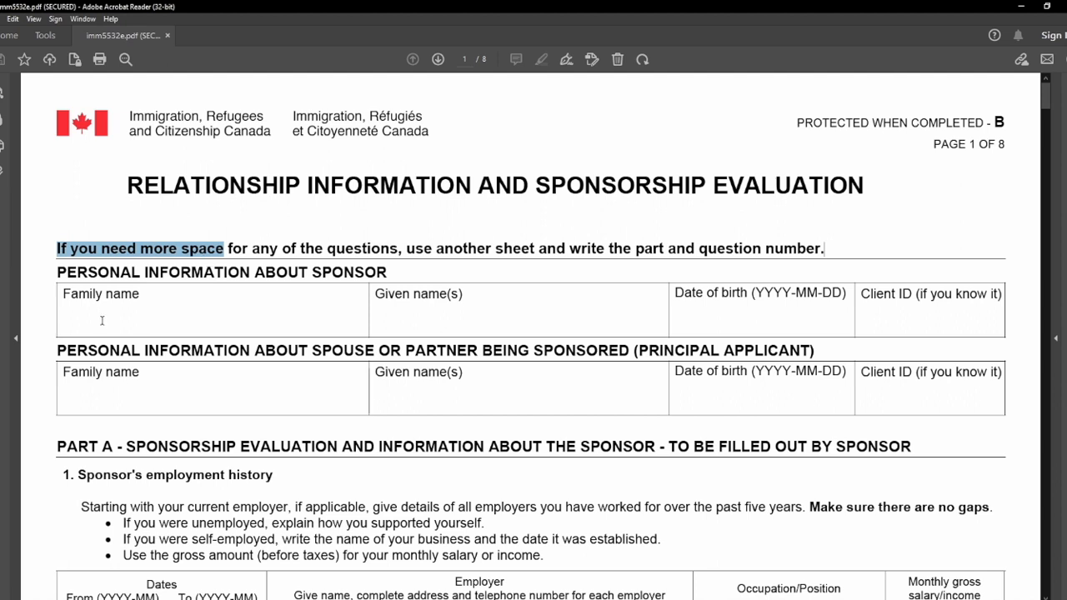
pyautogui.click(67, 315)
# Enter the sponsor's family name, given name, date of birth and client ID.
pyautogui.moveTo(60, 274); pyautogui.dragTo(365, 280)
pyautogui.click(238, 343)
pyautogui.click(218, 320)
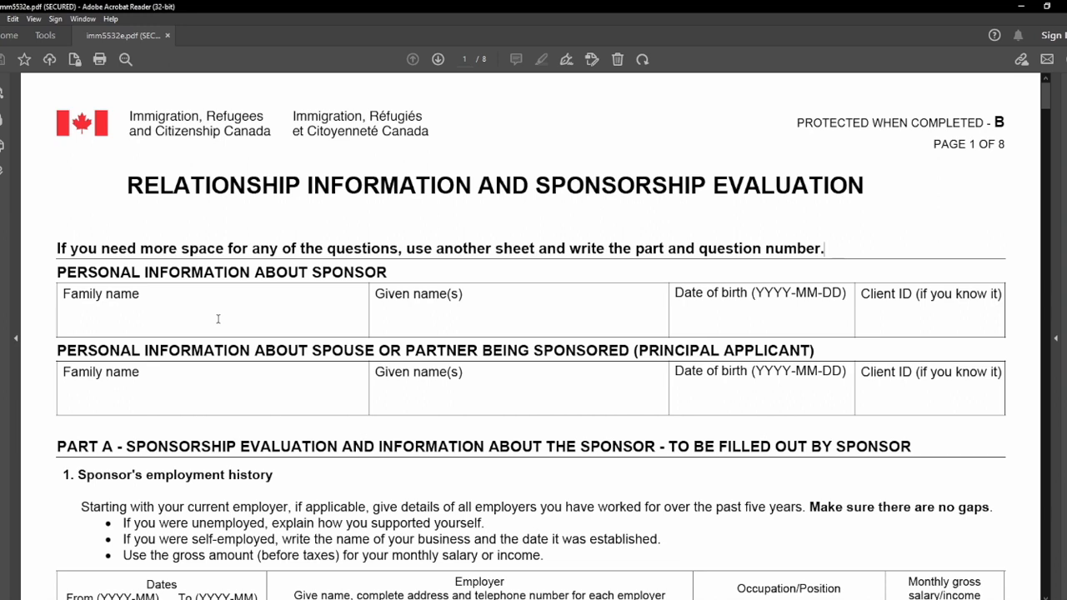
pyautogui.click(450, 320)
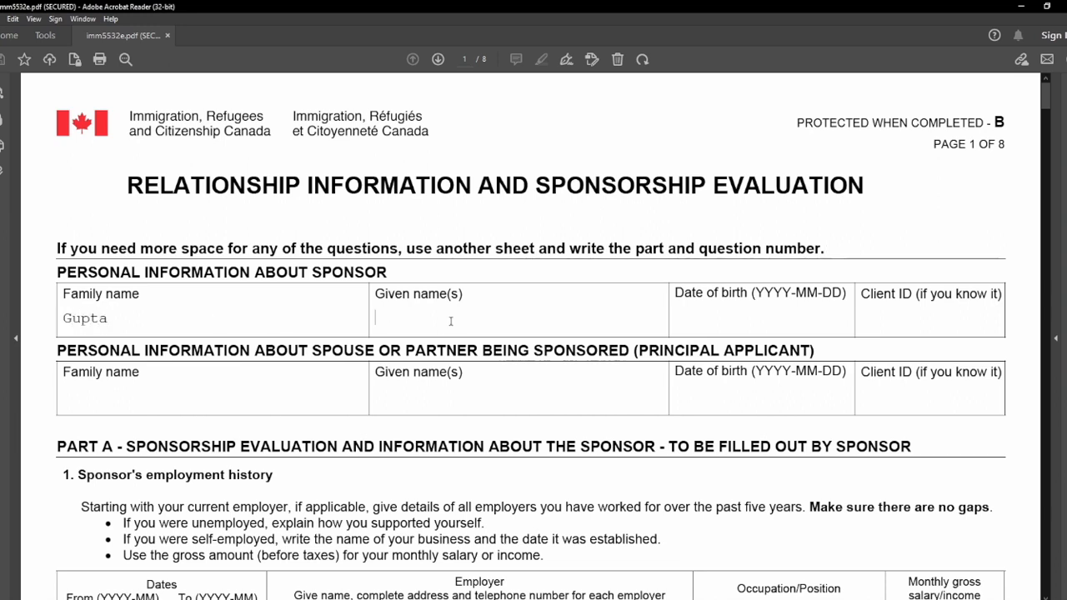
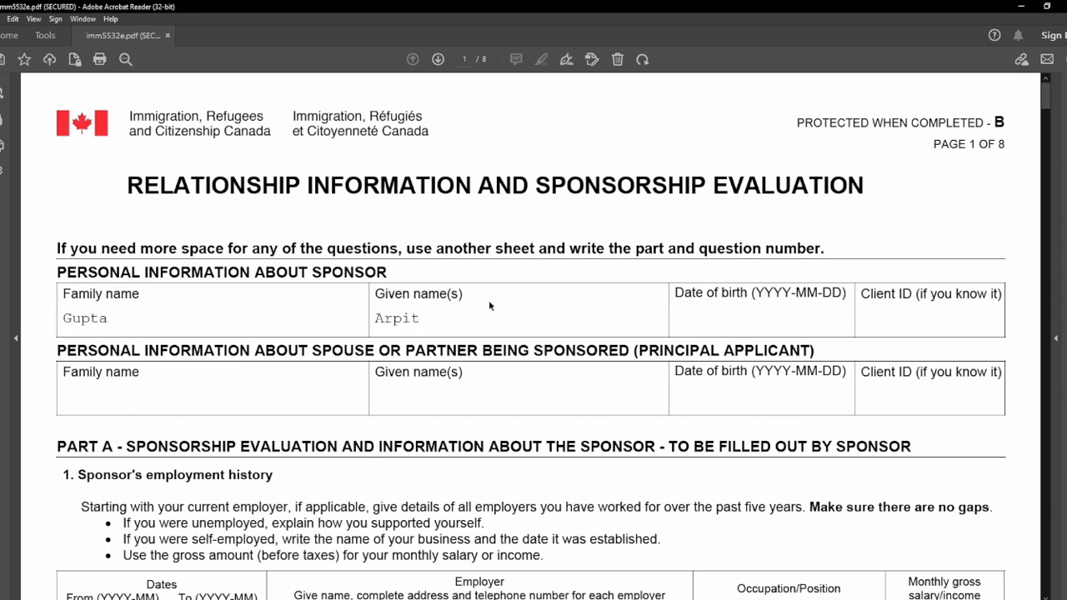
pyautogui.click(799, 325)
pyautogui.write('1991-01-01')
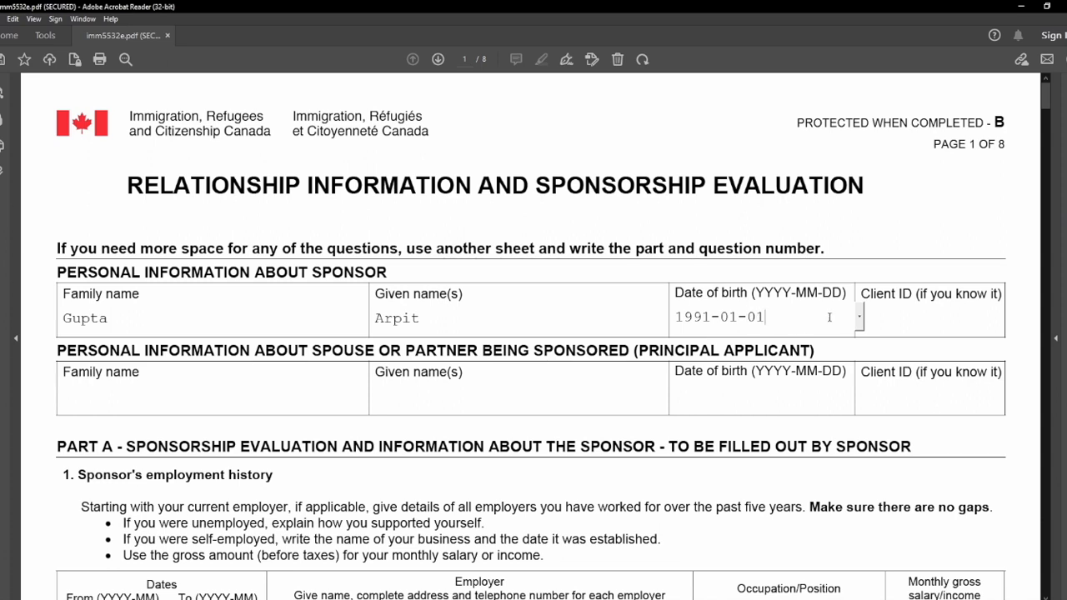
pyautogui.click(909, 322)
pyautogui.write('1234567879')
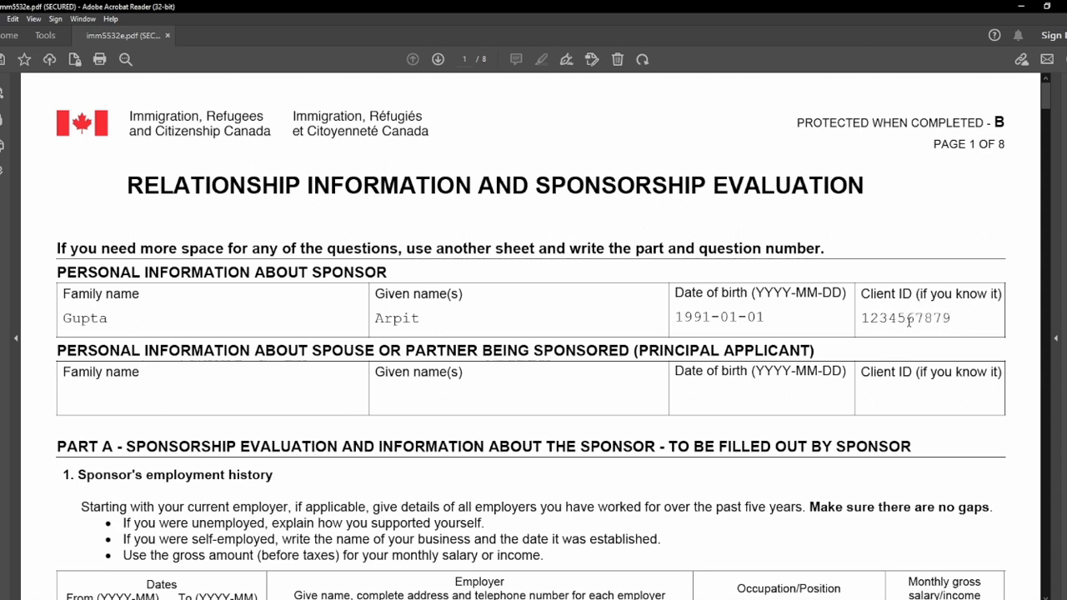
pyautogui.press('BackSpace')
pyautogui.press('BackSpace')
pyautogui.write('90')
# Enter the spouse's family name, given name and date of birth, with client ID N/A.
pyautogui.moveTo(58, 351); pyautogui.dragTo(678, 354)
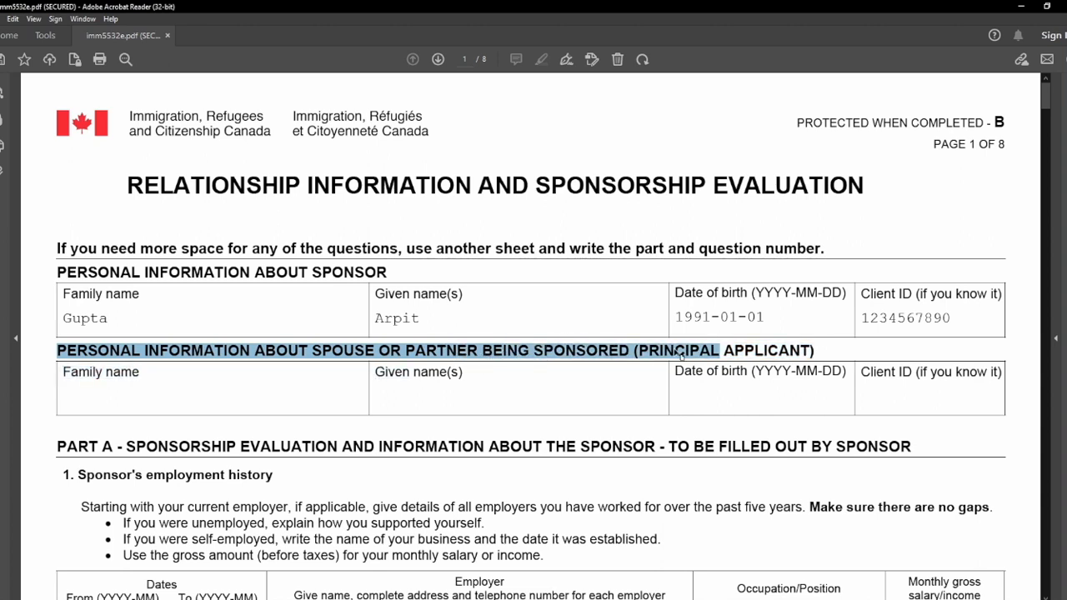
pyautogui.click(513, 390)
pyautogui.click(233, 393)
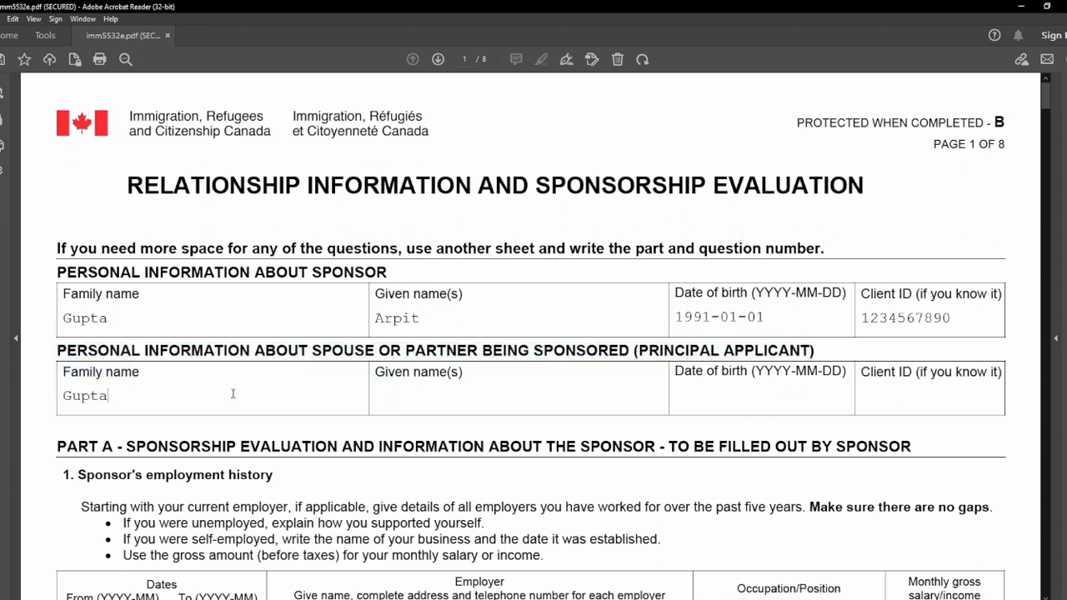
pyautogui.press('Tab')
pyautogui.click(744, 388)
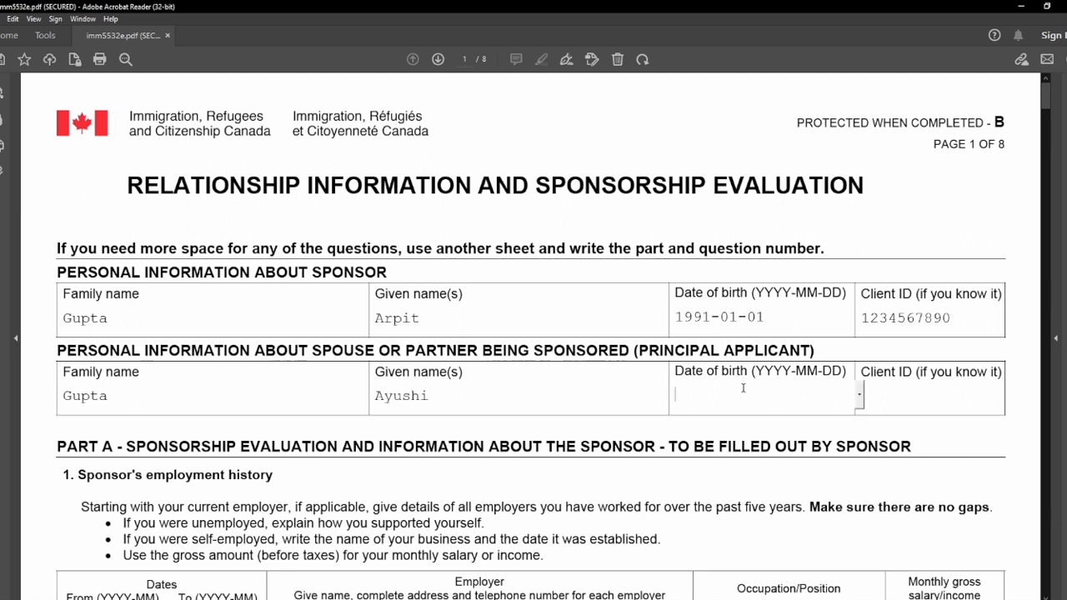
pyautogui.write('1996-01-01')
pyautogui.click(951, 401)
pyautogui.write('N/A')
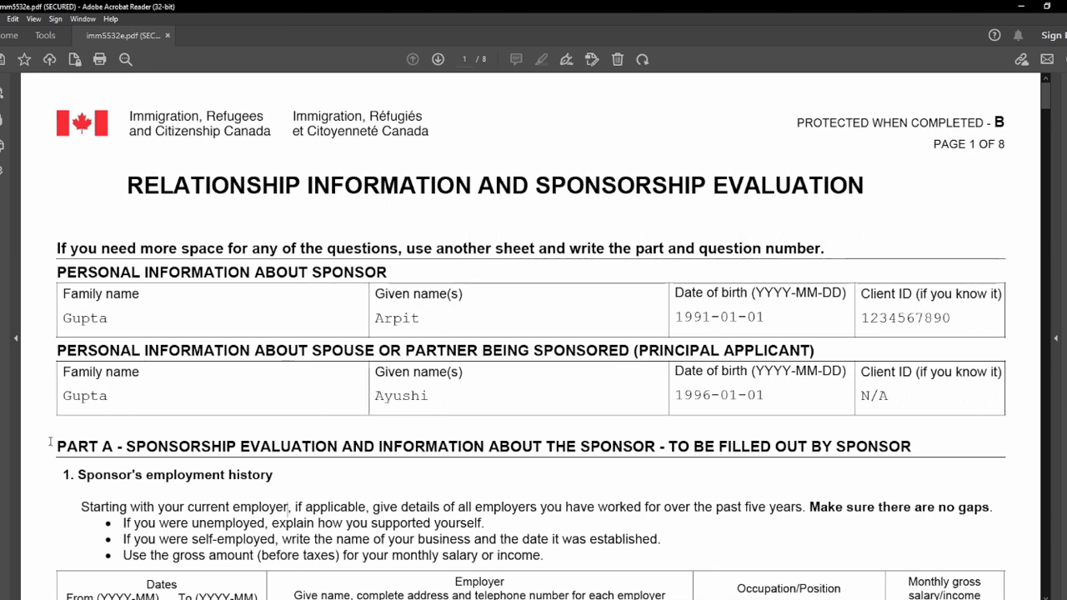
# Review the Part A heading and its 'To be filled out by sponsor' note.
pyautogui.moveTo(719, 447); pyautogui.dragTo(238, 454)
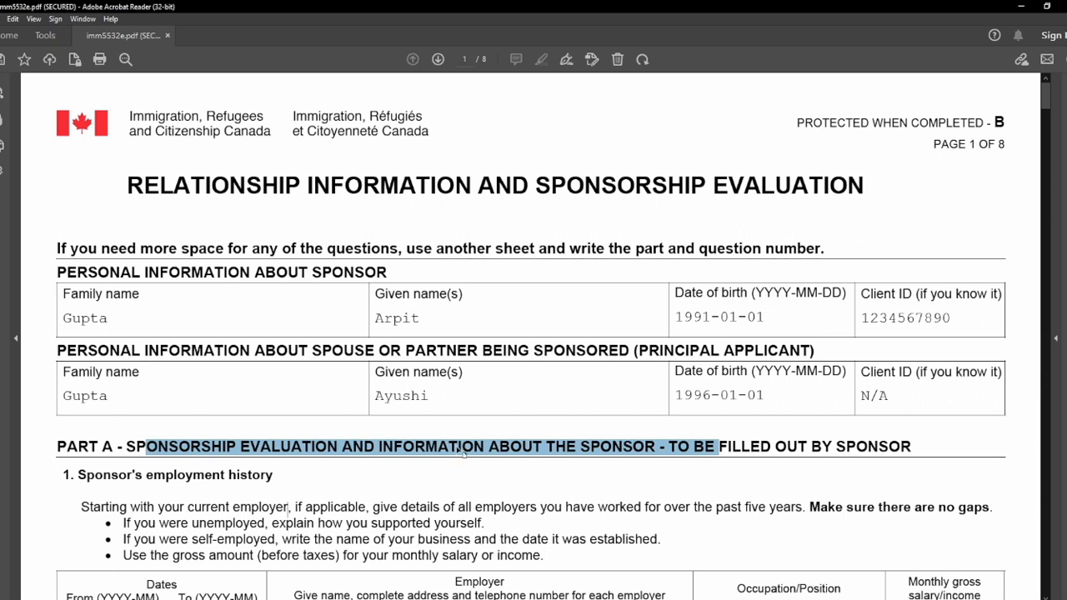
pyautogui.moveTo(669, 448); pyautogui.dragTo(918, 450)
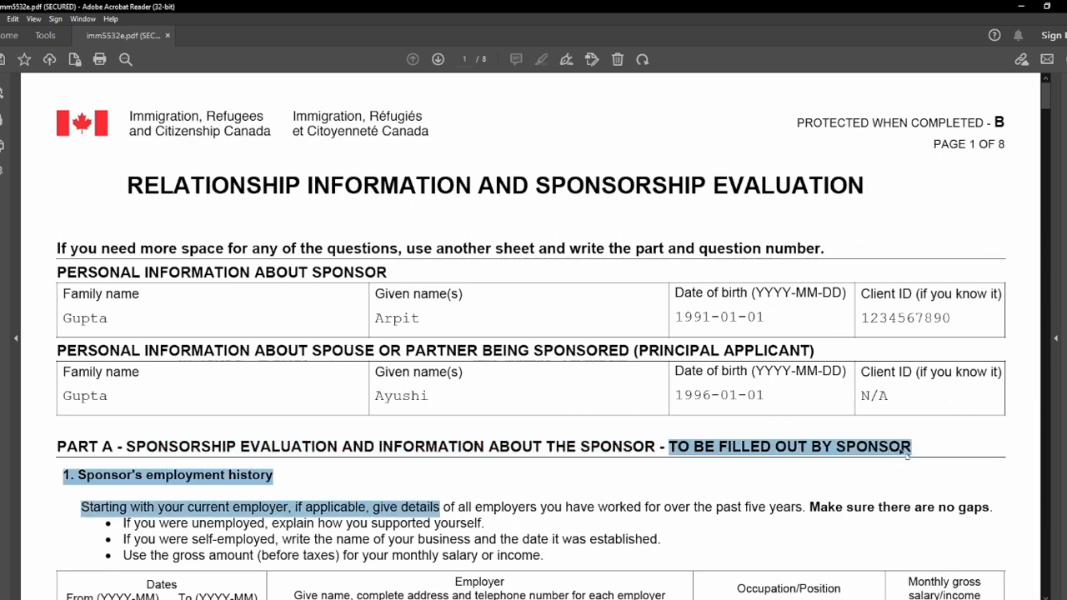
pyautogui.click(869, 448)
# Read the employment history instruction bullets on employers, unemployment, self-employment and gross income.
pyautogui.scroll(-5, 54, 244)
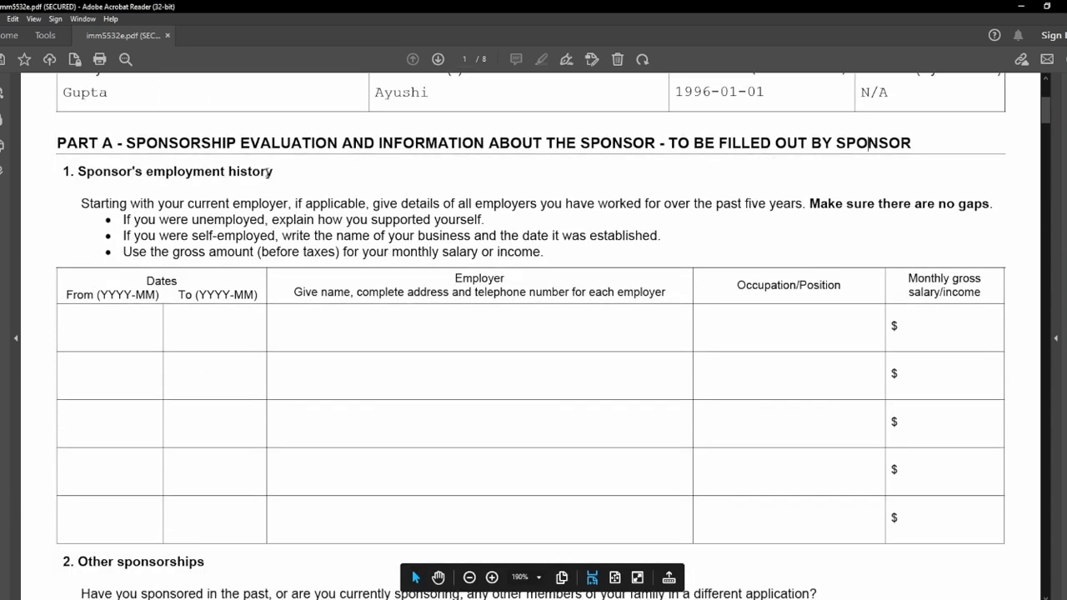
pyautogui.moveTo(565, 205); pyautogui.dragTo(211, 205)
pyautogui.click(695, 205)
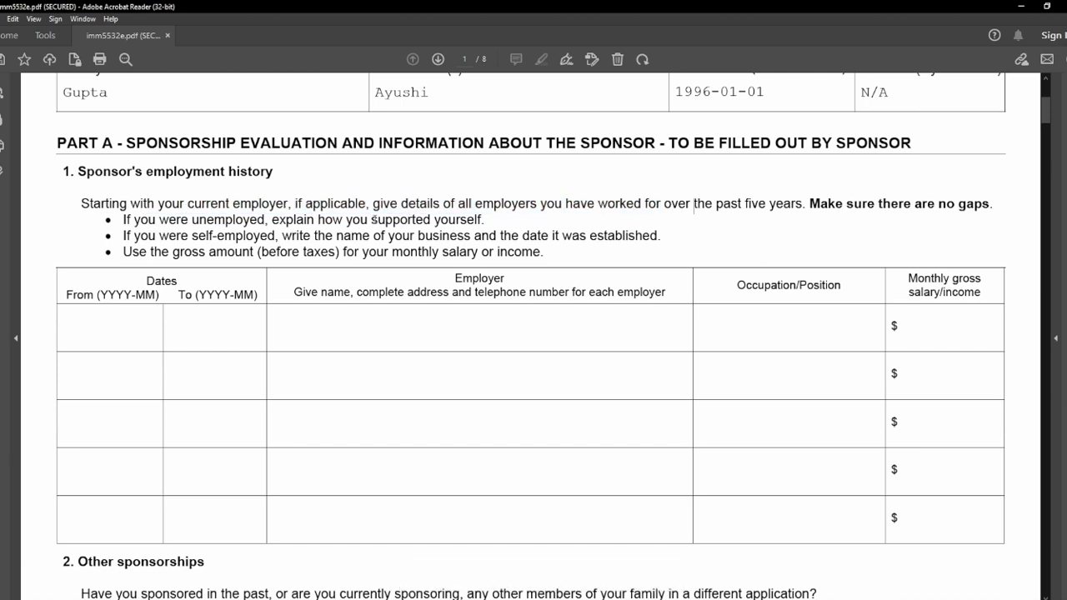
pyautogui.moveTo(443, 205); pyautogui.dragTo(967, 205)
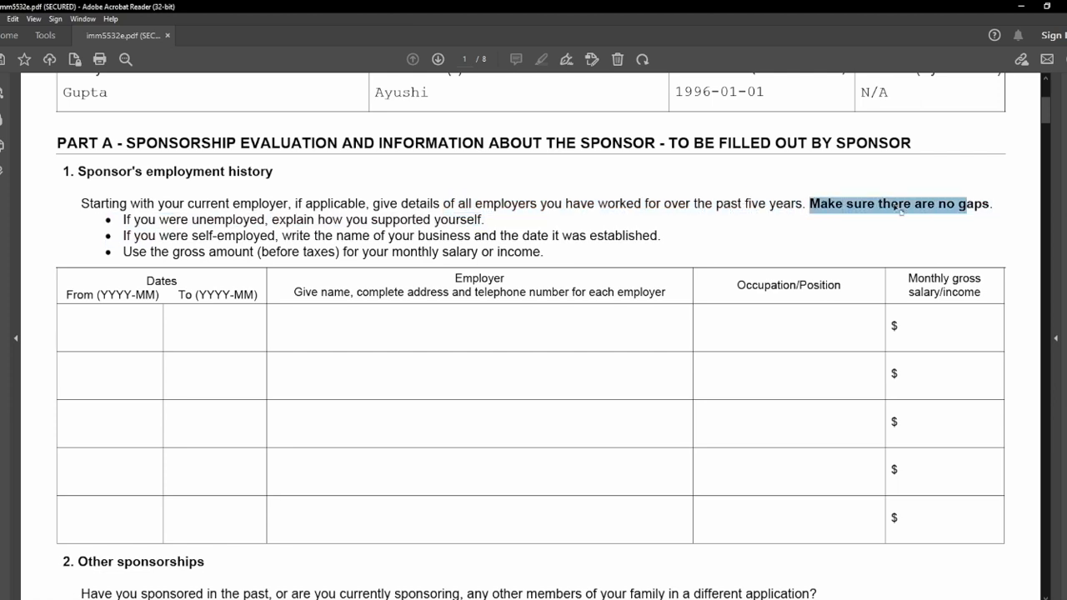
pyautogui.moveTo(133, 220); pyautogui.dragTo(475, 220)
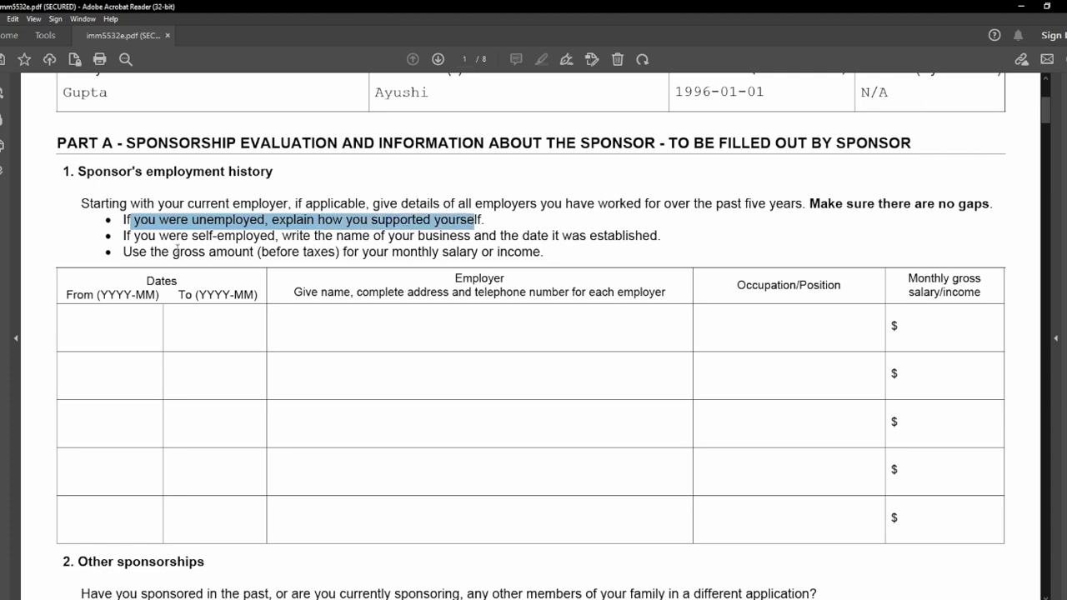
pyautogui.moveTo(124, 236); pyautogui.dragTo(645, 237)
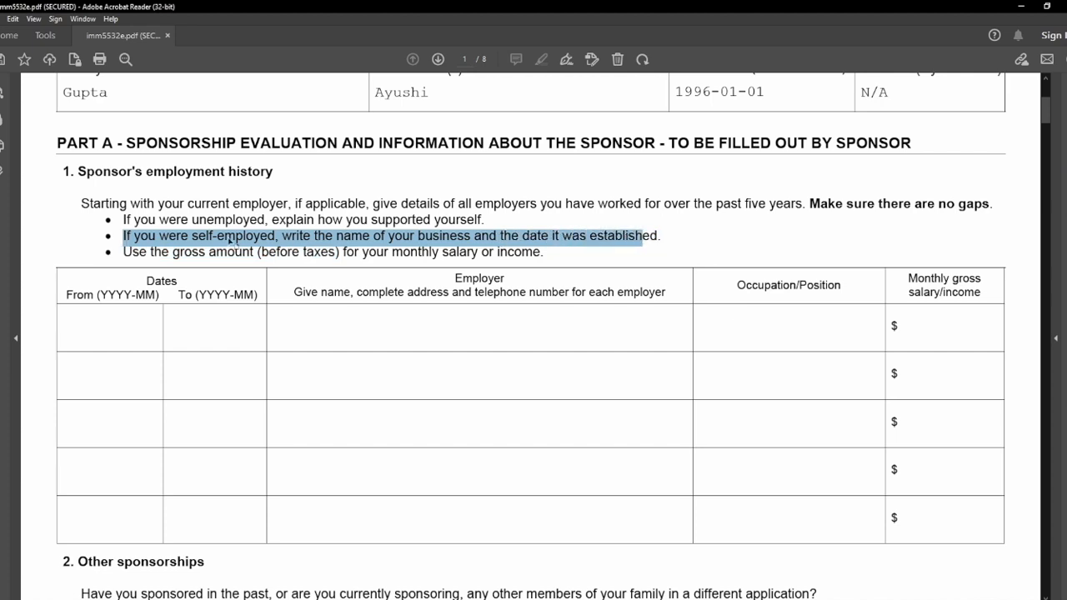
pyautogui.click(116, 253)
pyautogui.moveTo(161, 253); pyautogui.dragTo(130, 252)
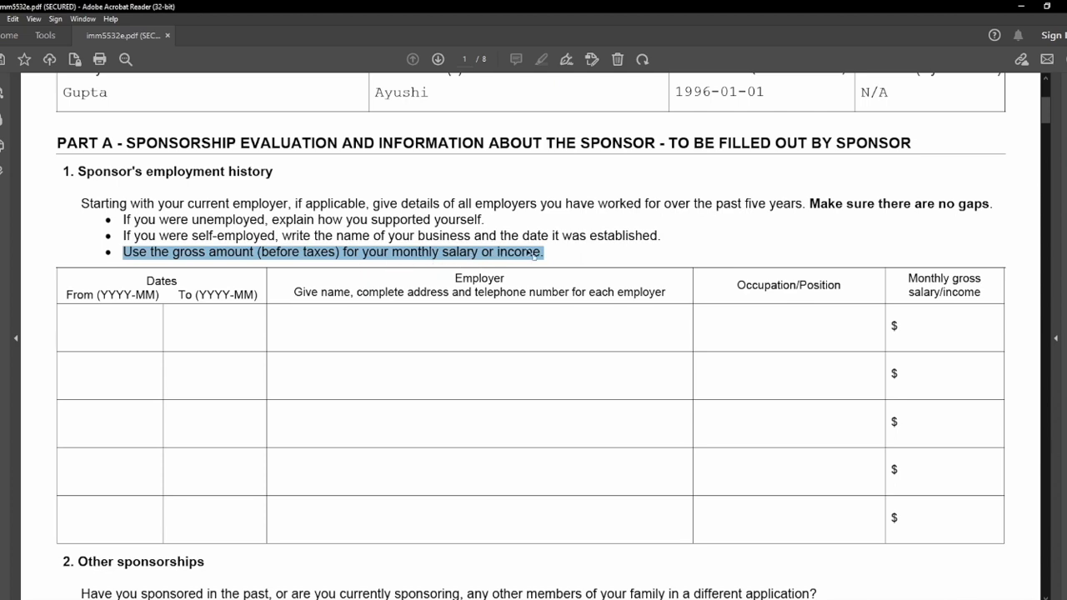
pyautogui.moveTo(904, 277)
pyautogui.mouseDown()
pyautogui.moveTo(948, 293)
pyautogui.moveTo(909, 280)
pyautogui.mouseUp()
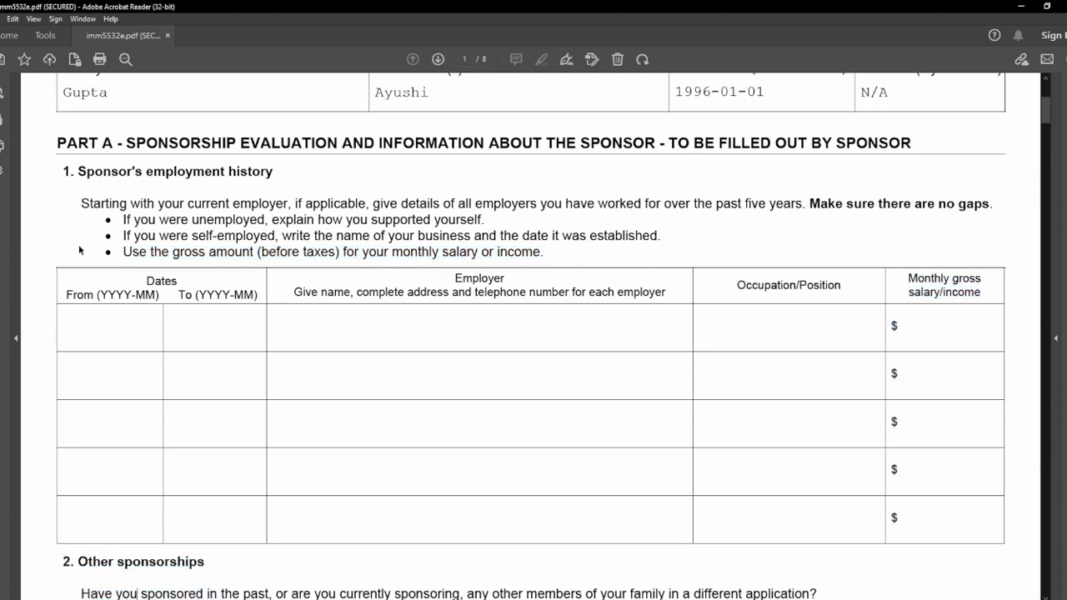
# Check the first employer's row (Senior Developer) and commit the fourth employer's start date.
pyautogui.click(111, 335)
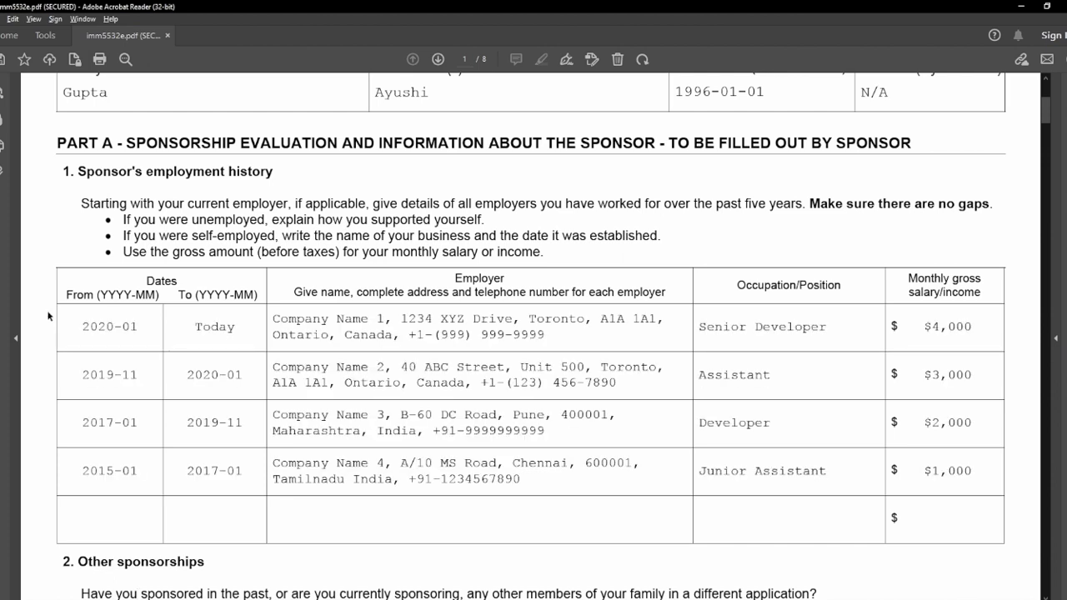
pyautogui.moveTo(82, 326); pyautogui.dragTo(137, 329)
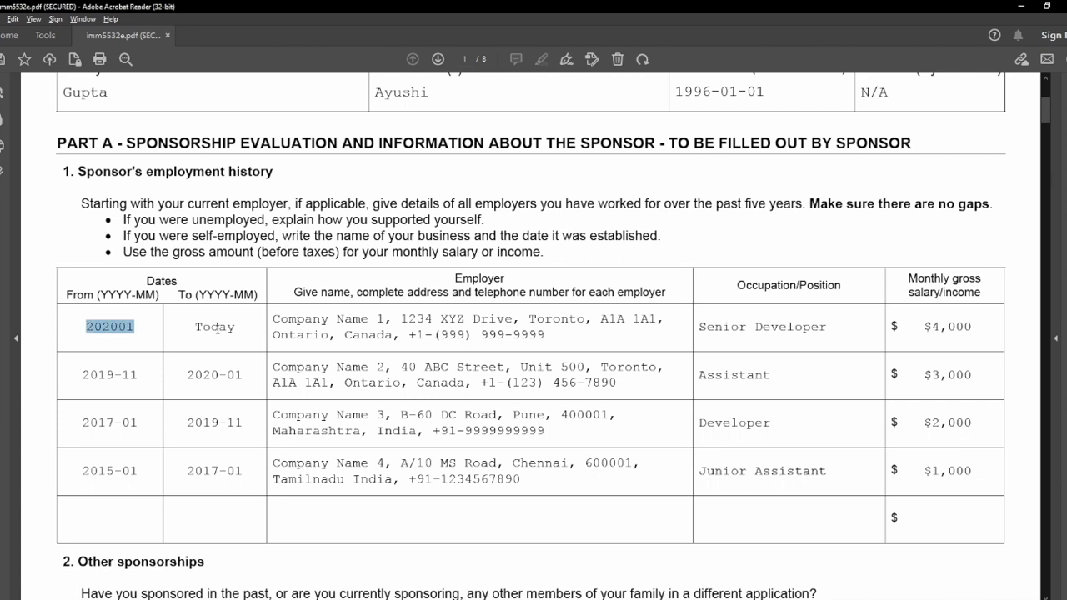
pyautogui.click(298, 320)
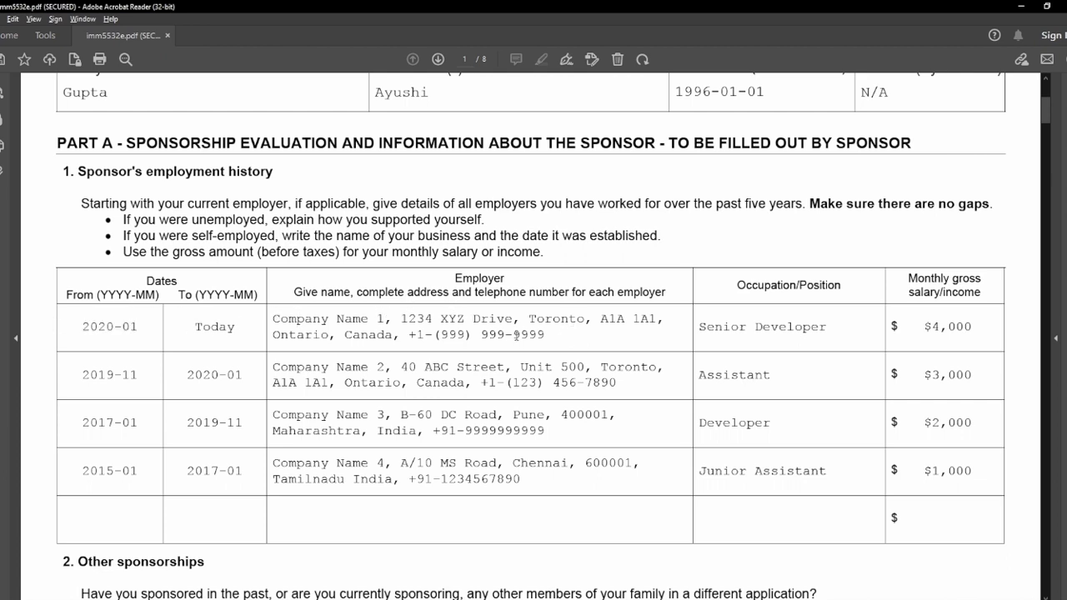
pyautogui.moveTo(547, 334); pyautogui.dragTo(257, 316)
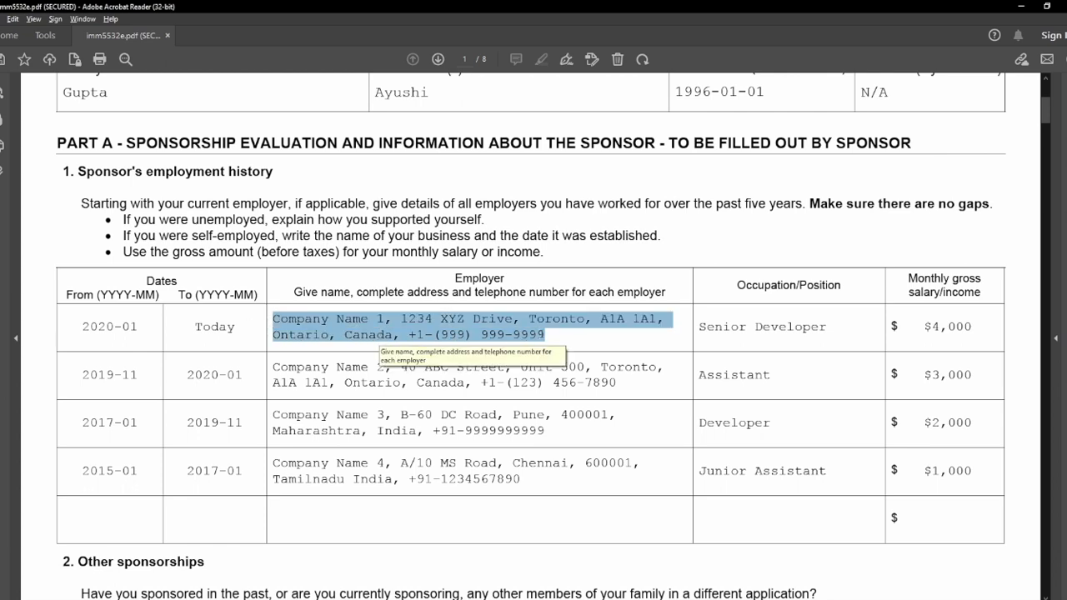
pyautogui.click(553, 334)
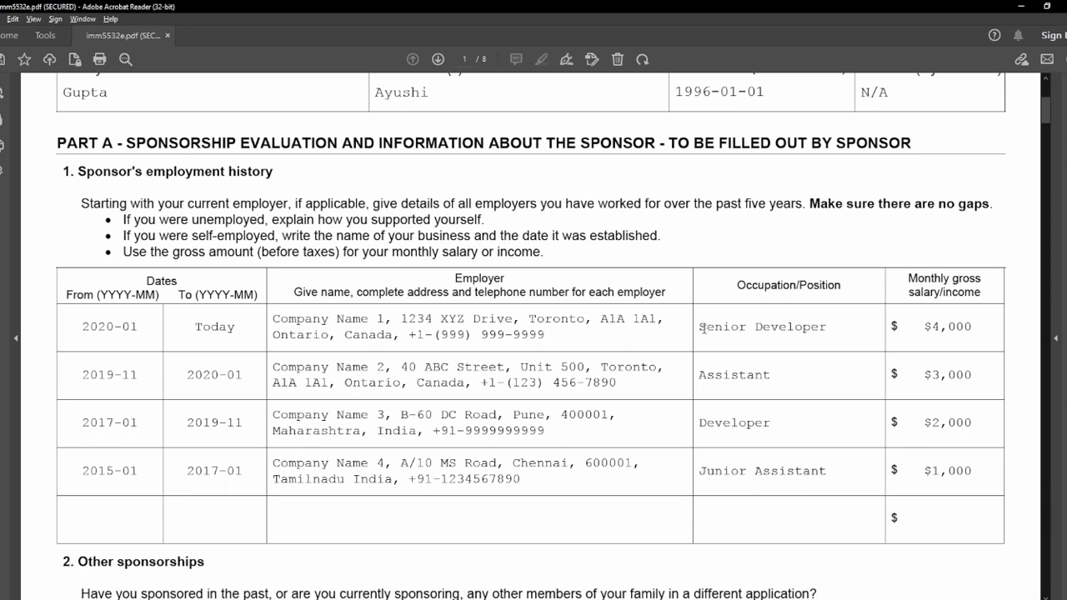
pyautogui.moveTo(703, 328); pyautogui.dragTo(830, 332)
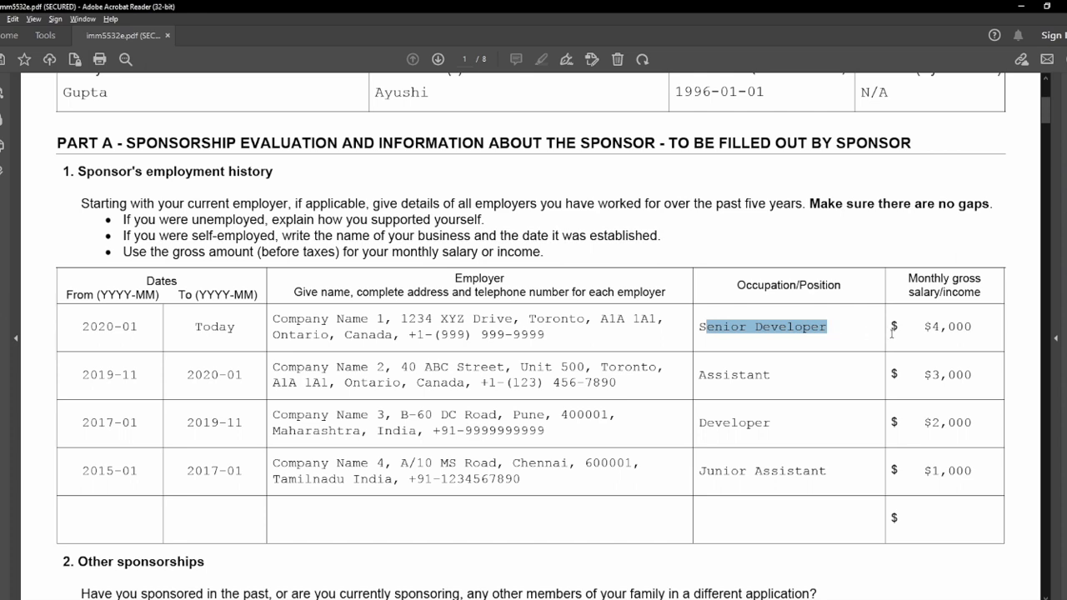
pyautogui.moveTo(926, 327); pyautogui.dragTo(972, 325)
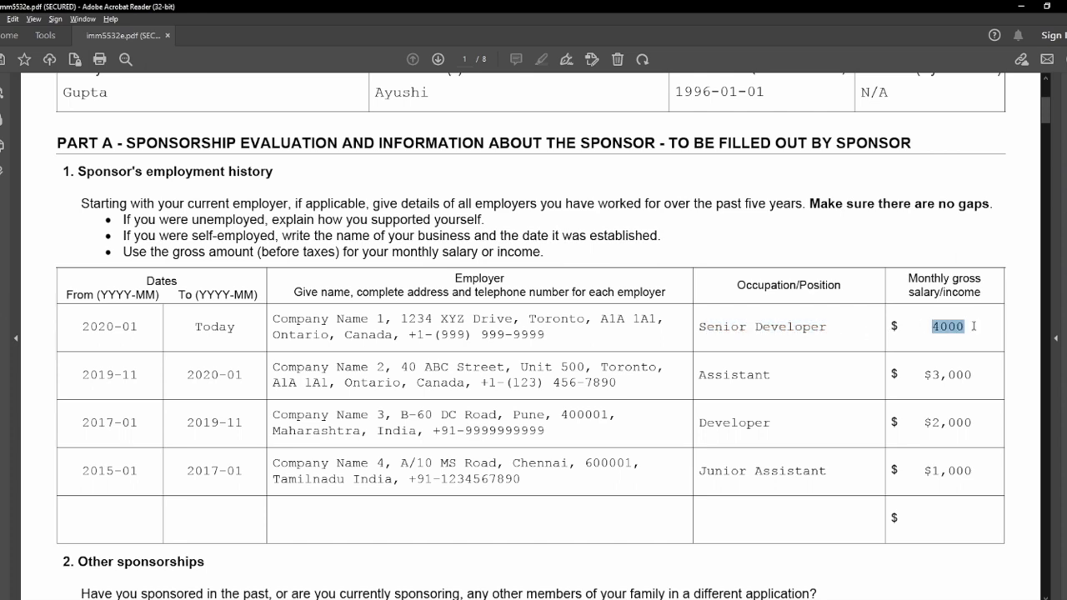
pyautogui.click(973, 326)
pyautogui.moveTo(84, 327); pyautogui.dragTo(110, 328)
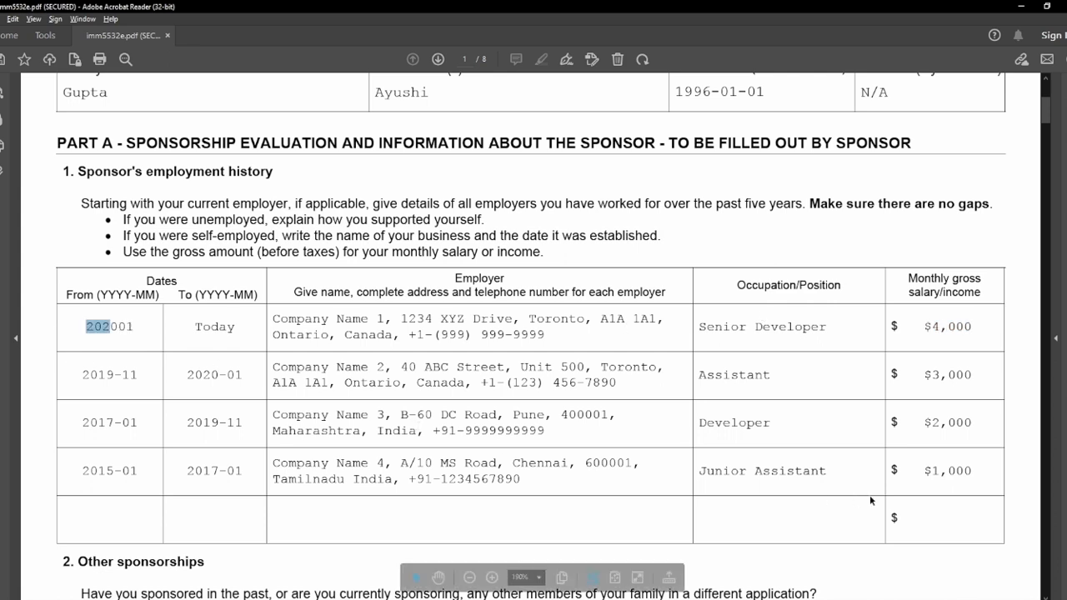
pyautogui.doubleClick(98, 330)
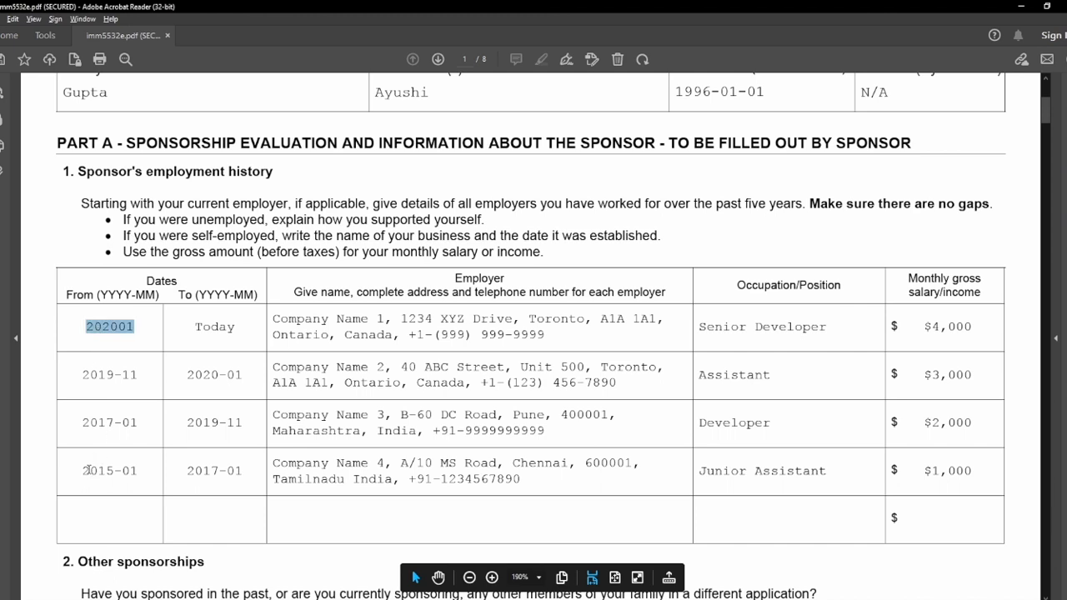
pyautogui.moveTo(83, 468); pyautogui.dragTo(141, 472)
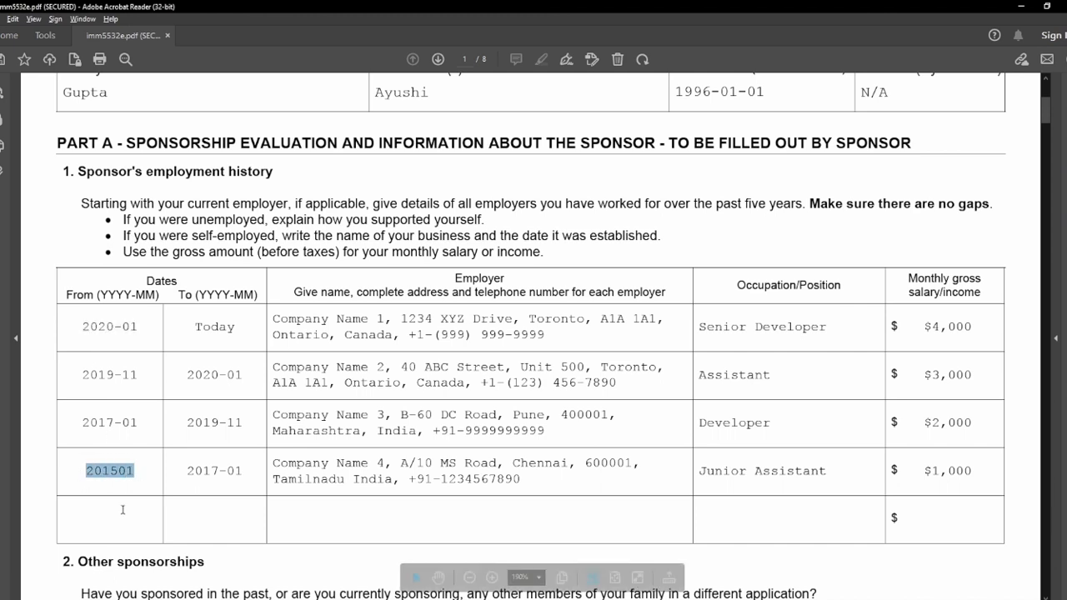
pyautogui.click(122, 509)
# Check the second employer (Assistant, $3,000) and the third and fourth employers' start dates.
pyautogui.click(90, 377)
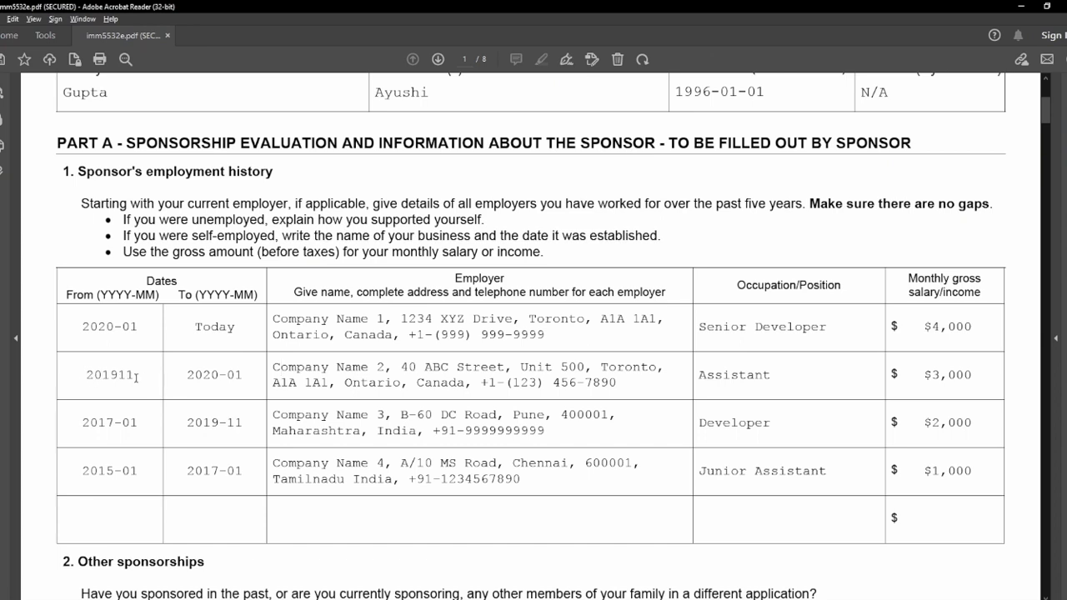
pyautogui.click(190, 376)
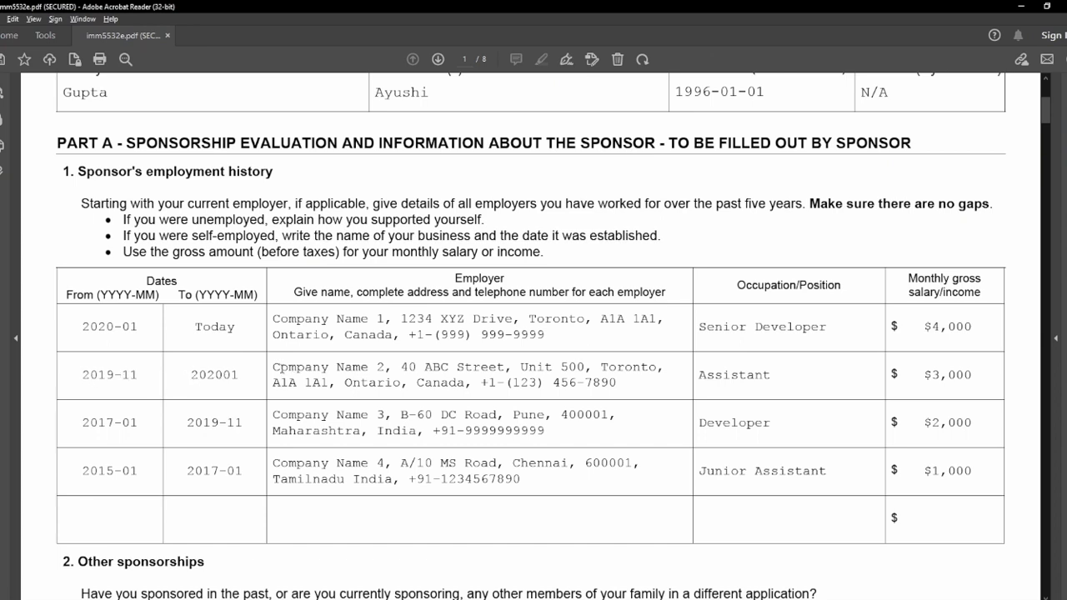
pyautogui.moveTo(273, 369); pyautogui.dragTo(491, 368)
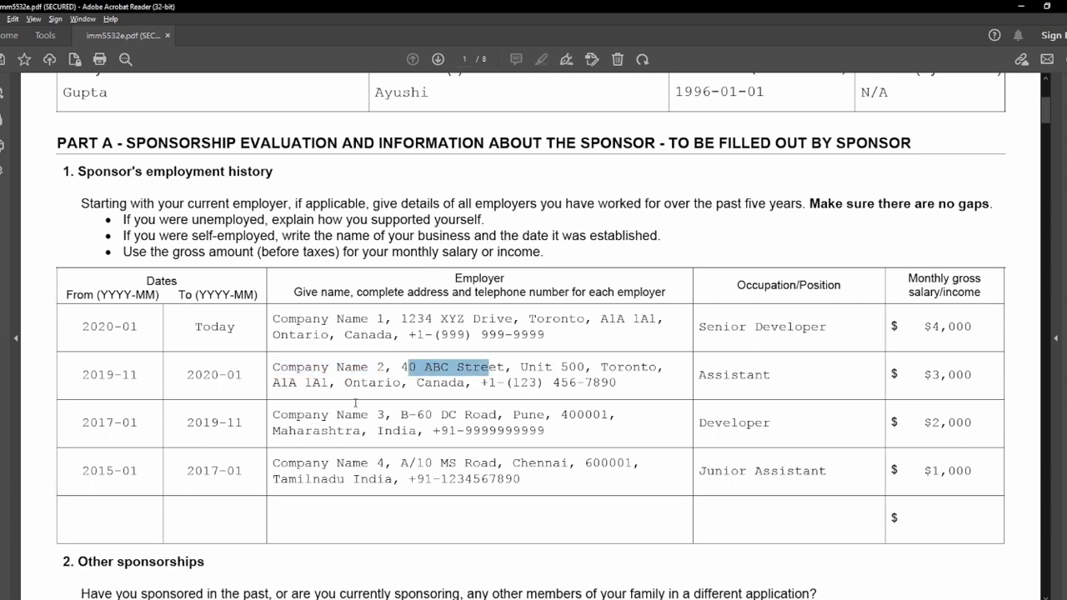
pyautogui.moveTo(479, 383); pyautogui.dragTo(615, 373)
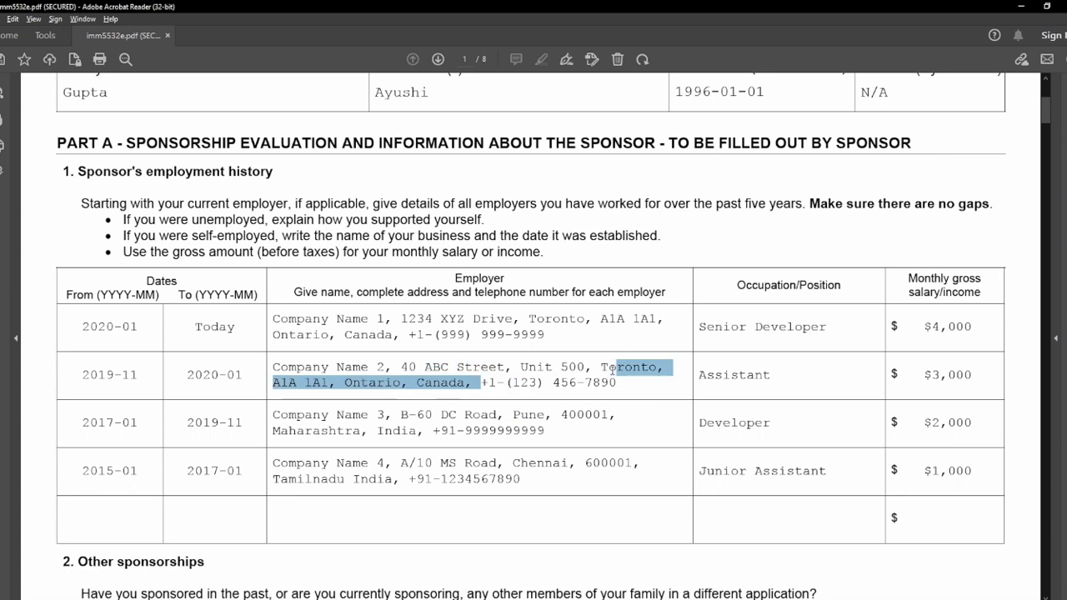
pyautogui.click(618, 381)
pyautogui.moveTo(699, 377); pyautogui.dragTo(766, 382)
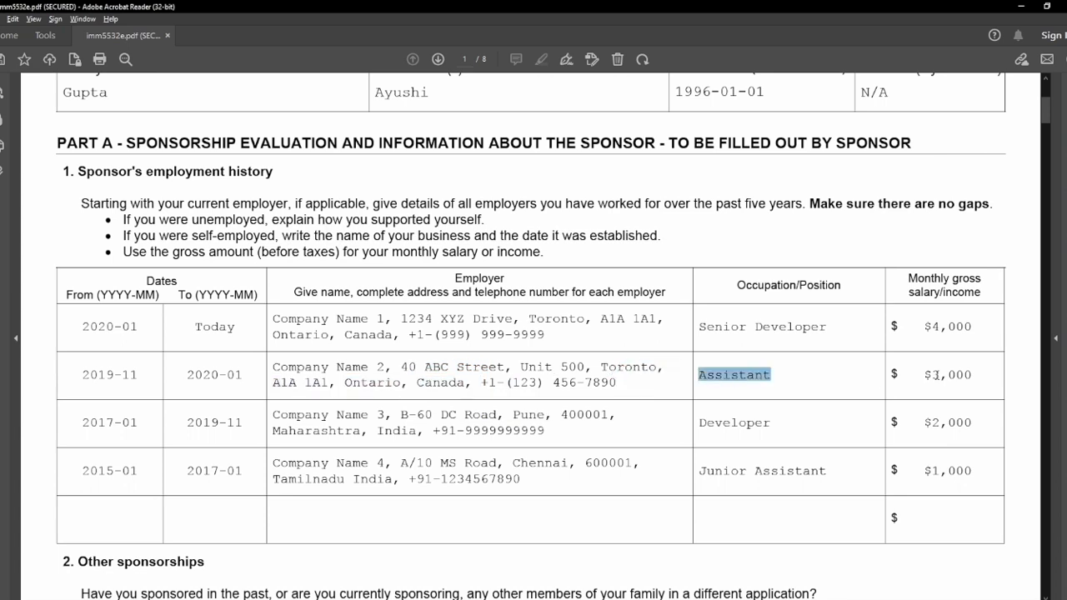
pyautogui.moveTo(930, 375); pyautogui.dragTo(980, 376)
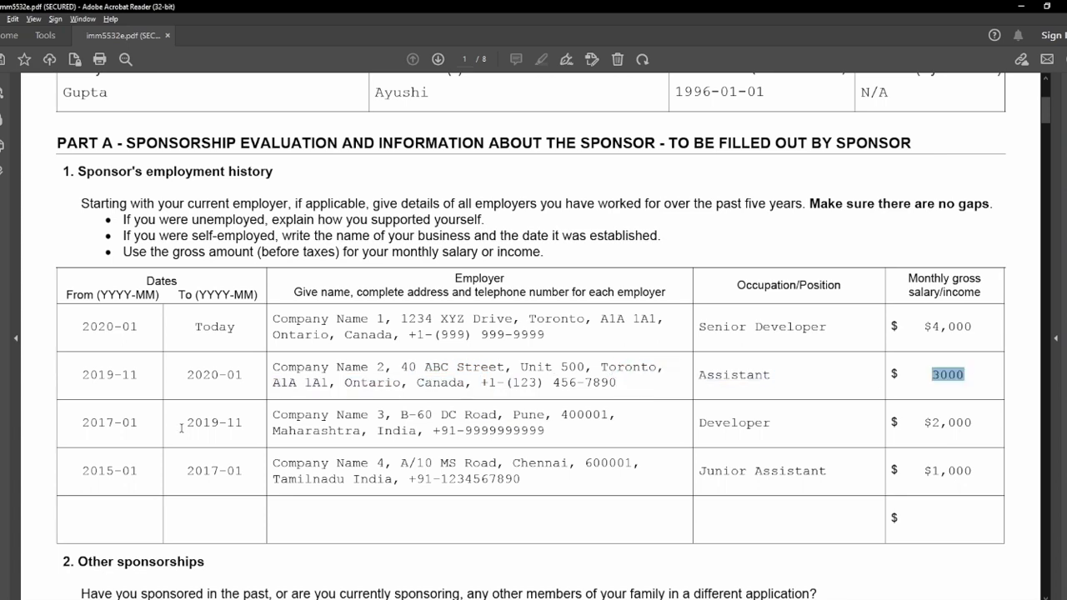
pyautogui.click(67, 407)
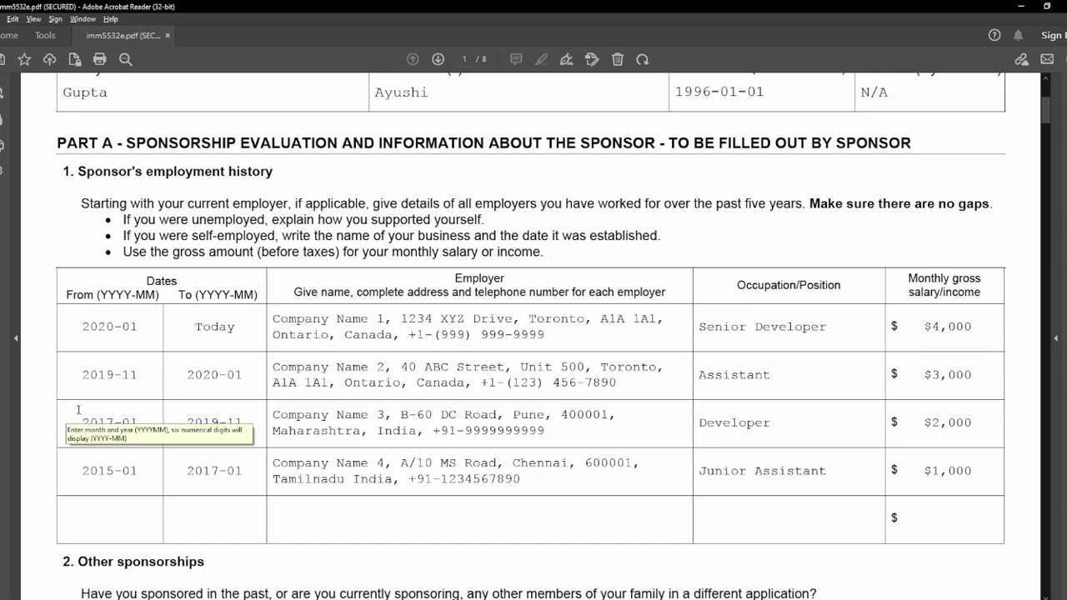
pyautogui.click(74, 415)
pyautogui.doubleClick(98, 418)
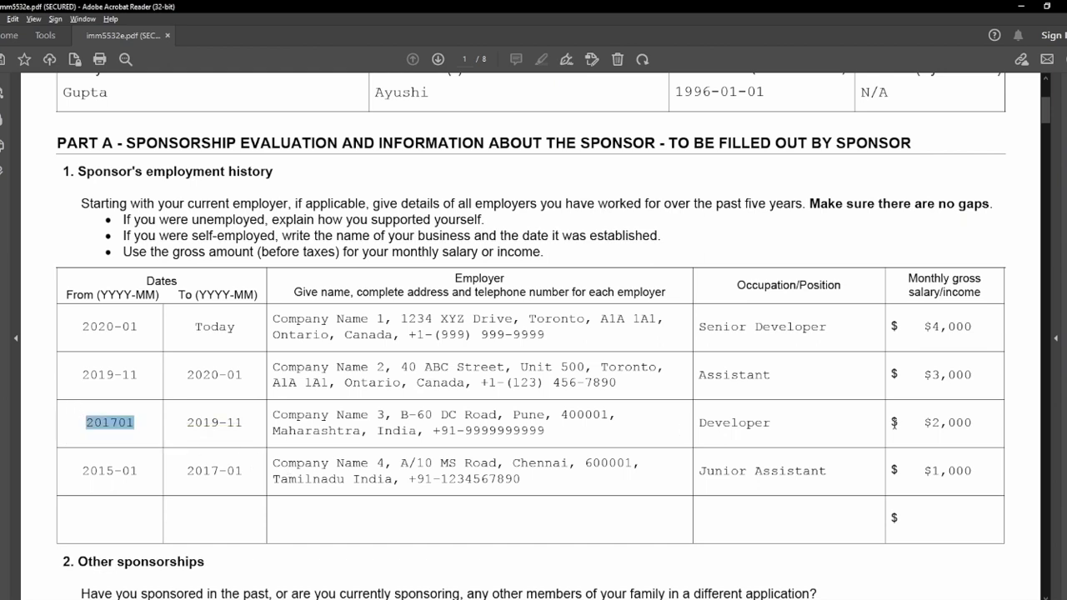
pyautogui.click(81, 470)
pyautogui.moveTo(81, 470); pyautogui.dragTo(166, 471)
pyautogui.click(168, 510)
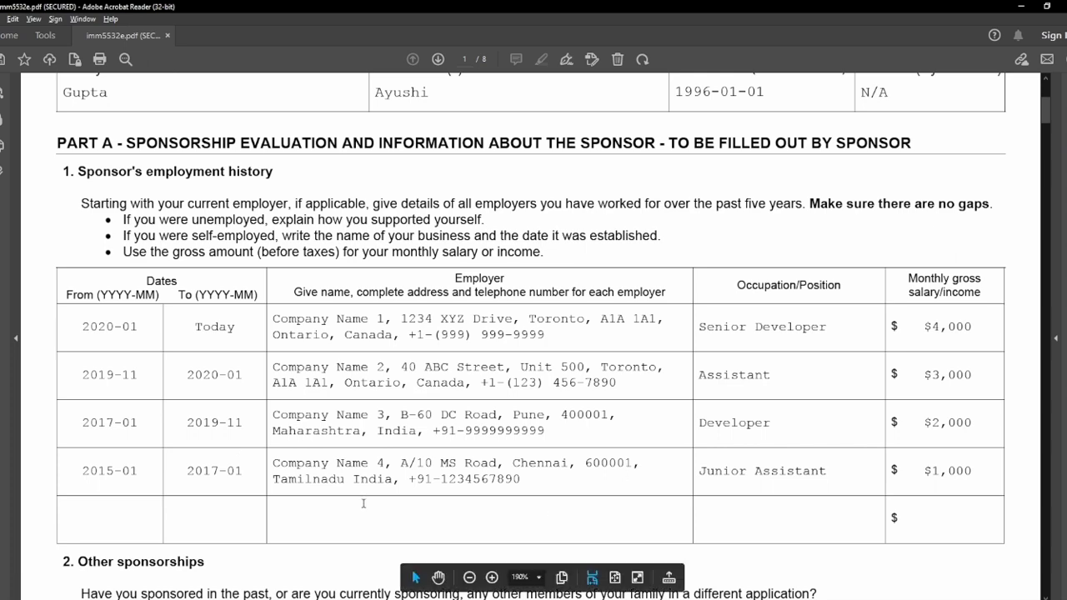
# Answer No to having other sponsorships in section 2.
pyautogui.scroll(-8, 158, 451)
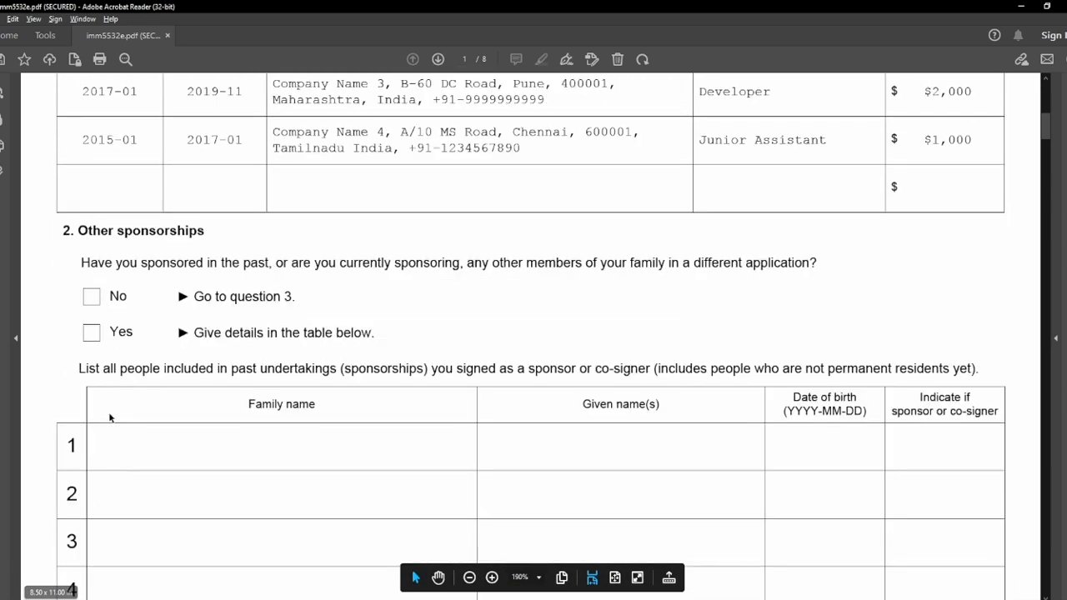
pyautogui.scroll(-2, 109, 417)
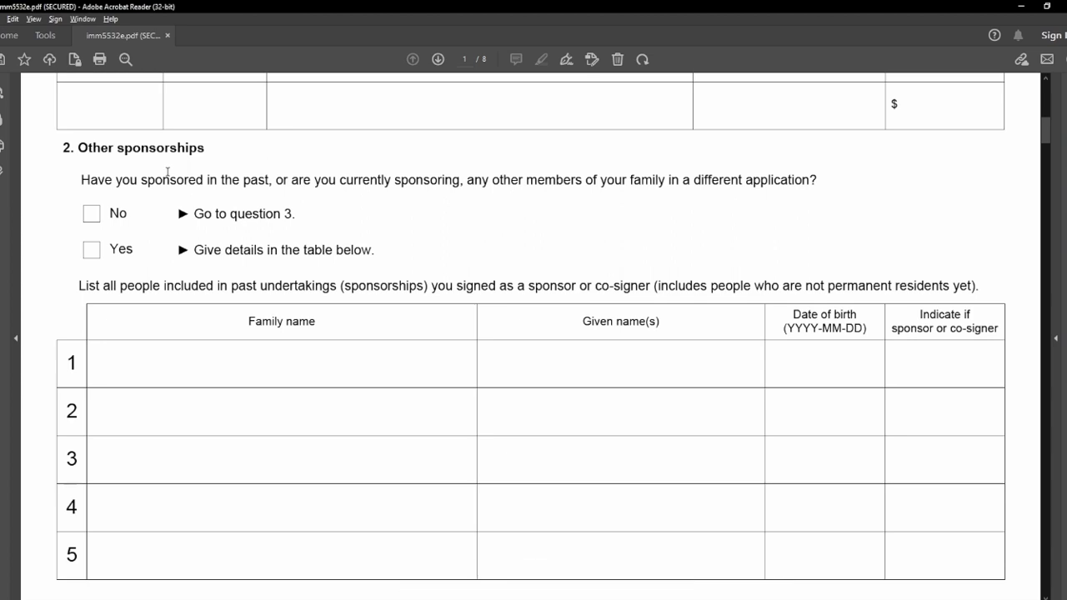
pyautogui.click(91, 214)
# Enter N/A in row 1's family name, given name, date of birth and sponsor/co-signer cells.
pyautogui.click(182, 359)
pyautogui.write('N/A')
pyautogui.click(503, 361)
pyautogui.write('N/A')
pyautogui.click(826, 356)
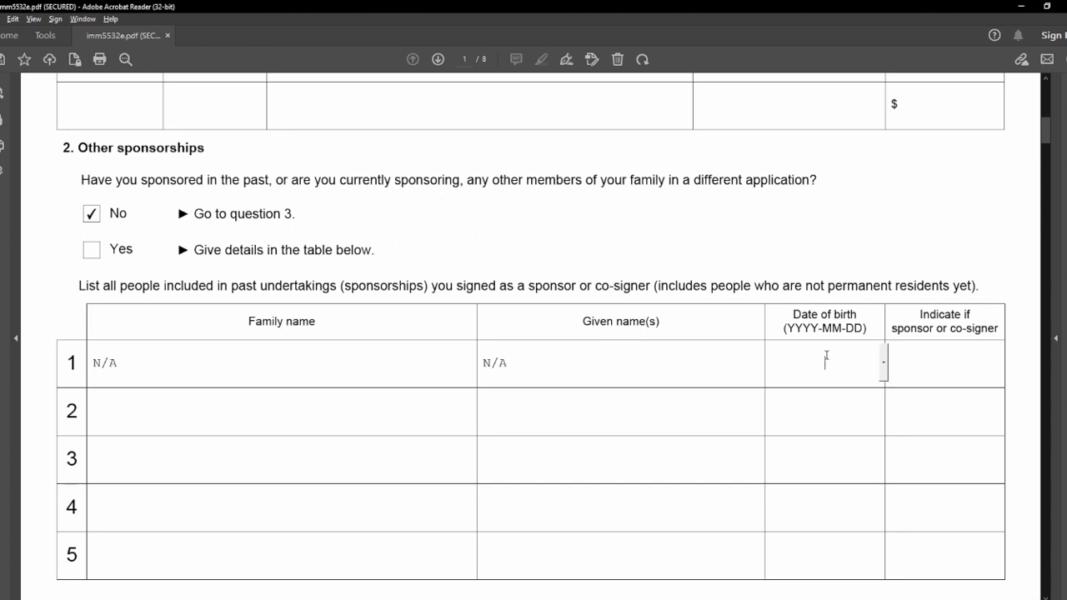
pyautogui.write('N/A')
pyautogui.click(963, 367)
pyautogui.write('N/A')
pyautogui.click(794, 406)
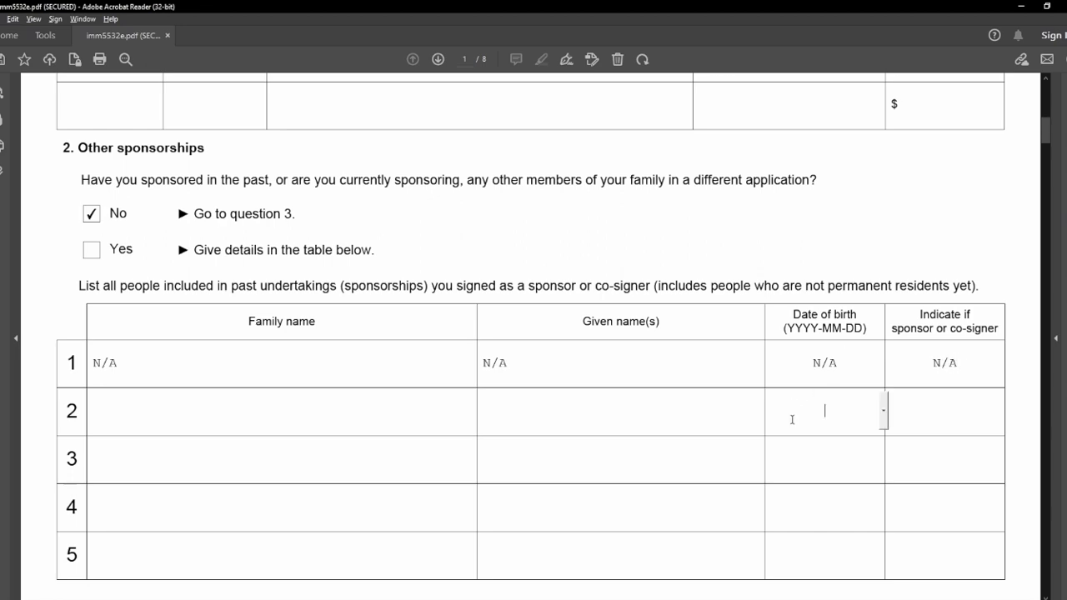
# Enter N/A for row 1's family name, given name(s) and date of birth in section 3.
pyautogui.scroll(-10, 67, 333)
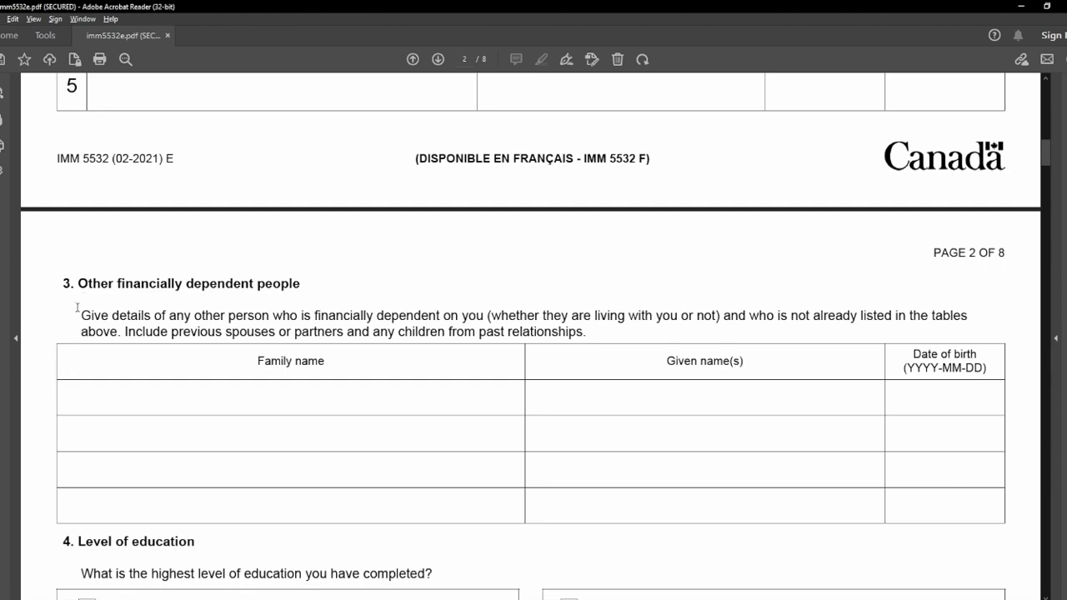
pyautogui.scroll(-3, 321, 292)
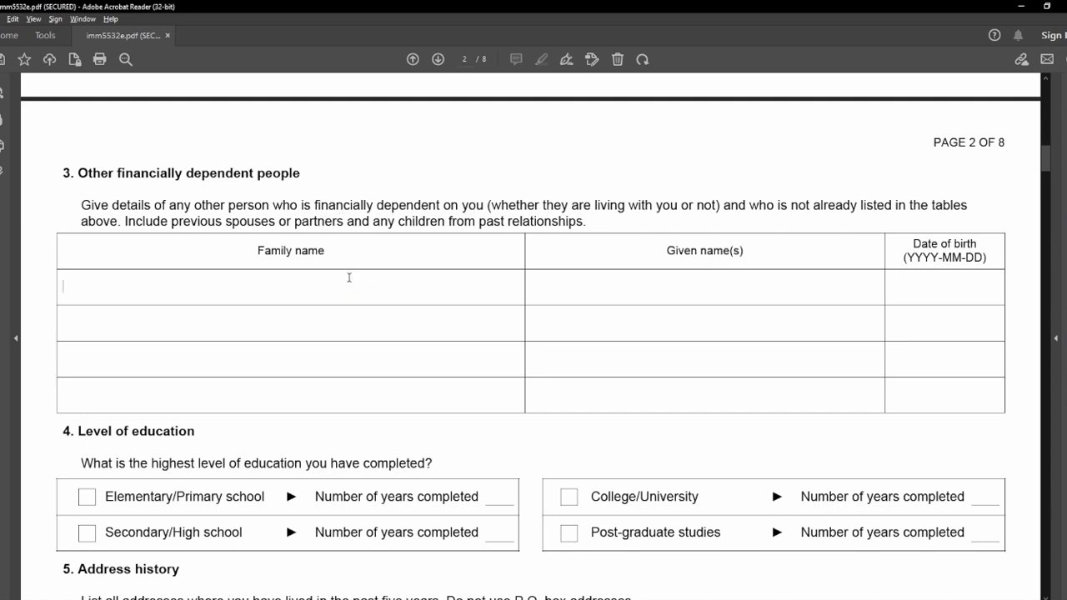
pyautogui.click(349, 278)
pyautogui.write('N/AN/A')
pyautogui.click(925, 287)
pyautogui.write('N/A')
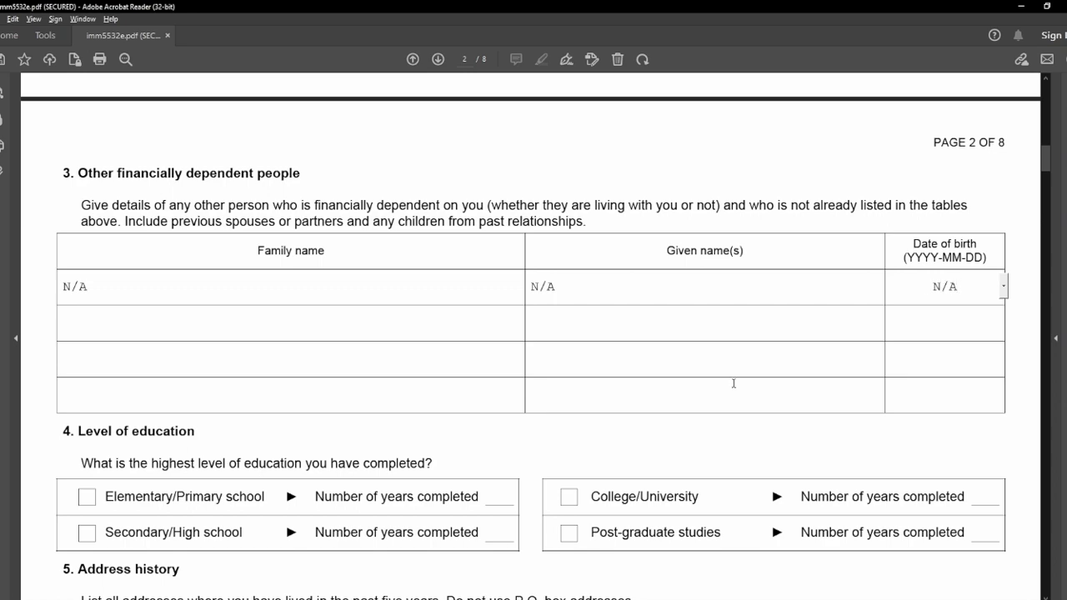
pyautogui.click(708, 429)
# Check Post-graduate studies as highest education and enter 18 years completed.
pyautogui.scroll(-3, 288, 357)
pyautogui.moveTo(77, 211); pyautogui.dragTo(201, 210)
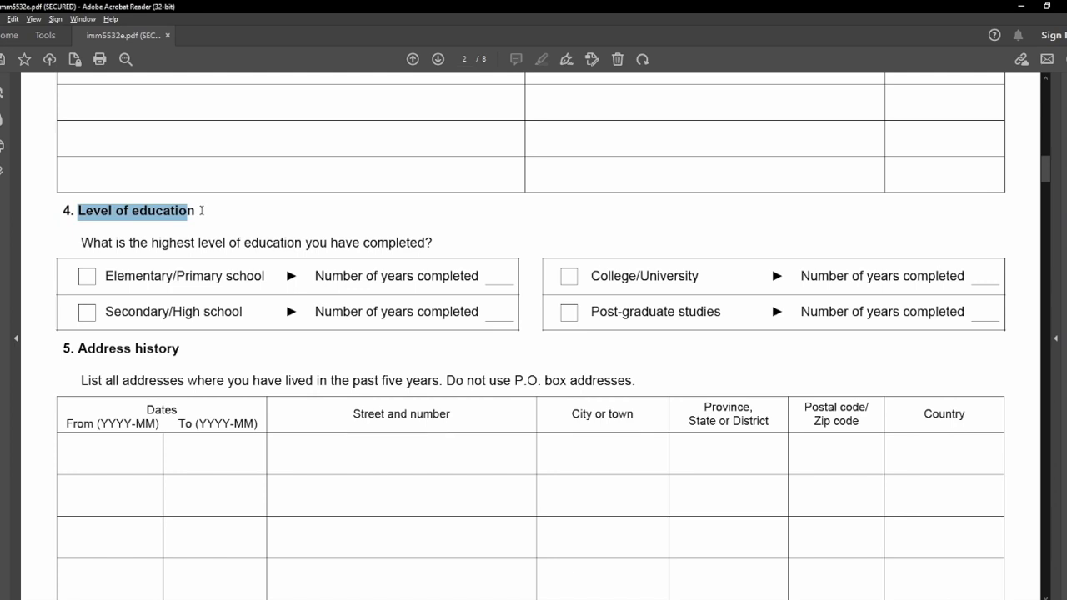
pyautogui.click(201, 211)
pyautogui.click(569, 320)
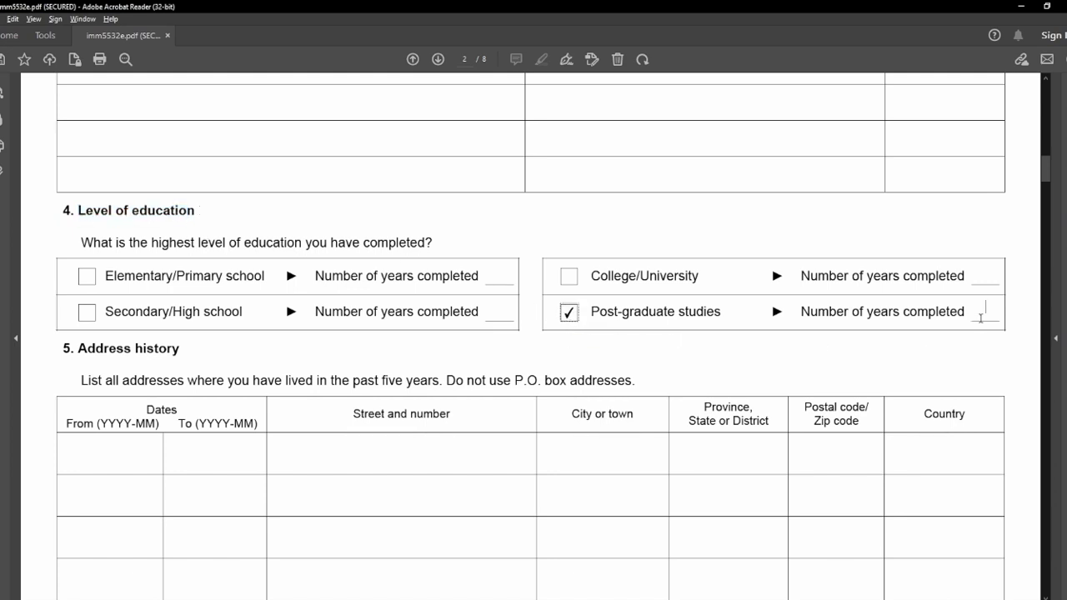
pyautogui.click(981, 317)
pyautogui.write('18')
pyautogui.moveTo(80, 349); pyautogui.dragTo(179, 351)
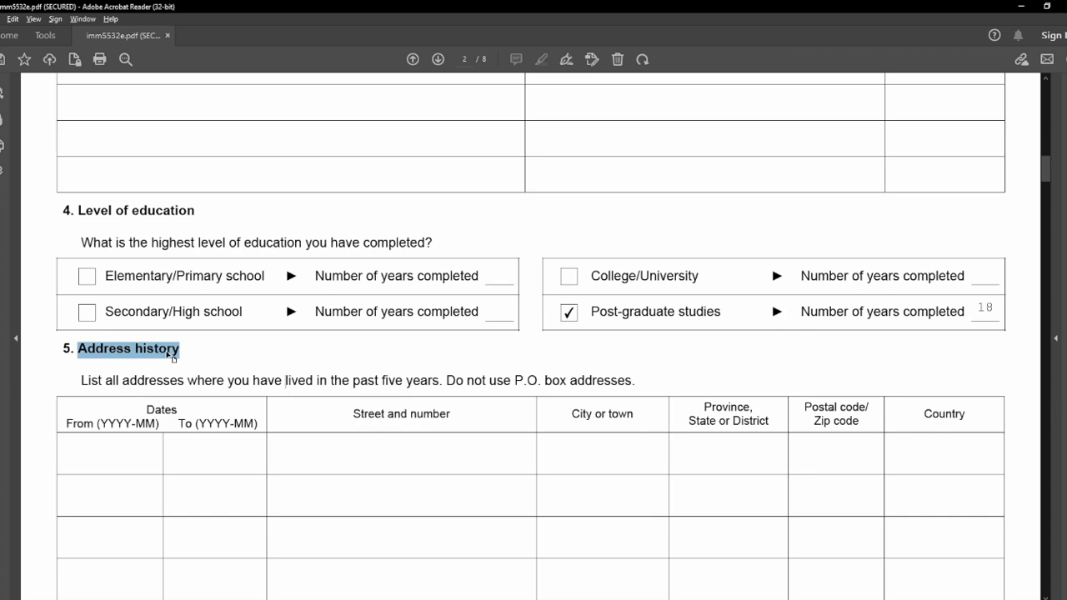
# Verify the From dates of the first and fourth addresses in the address history table.
pyautogui.scroll(-5, 203, 353)
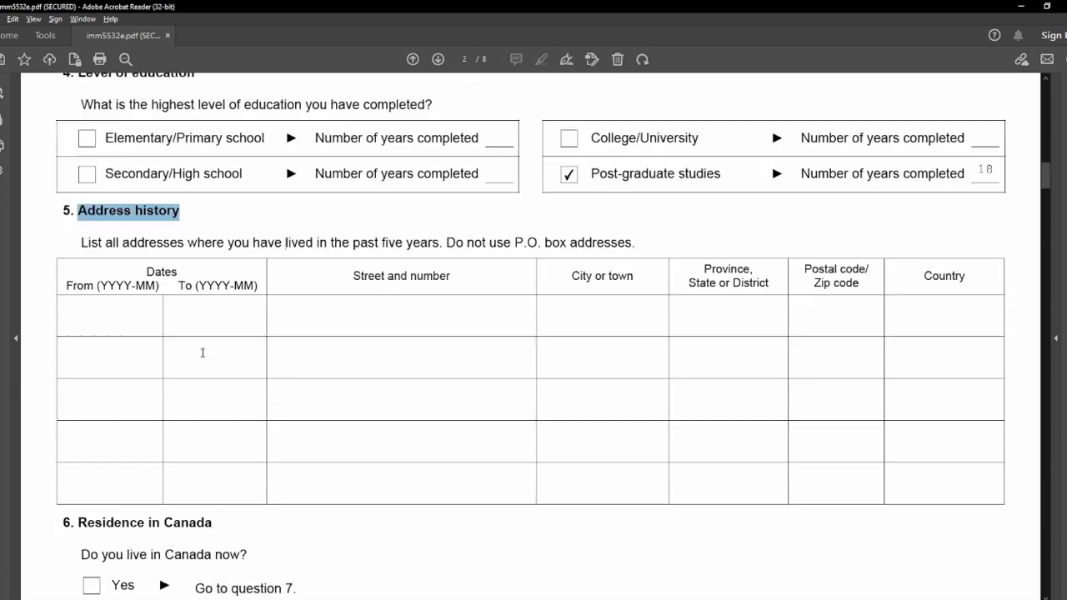
pyautogui.scroll(-1, 202, 352)
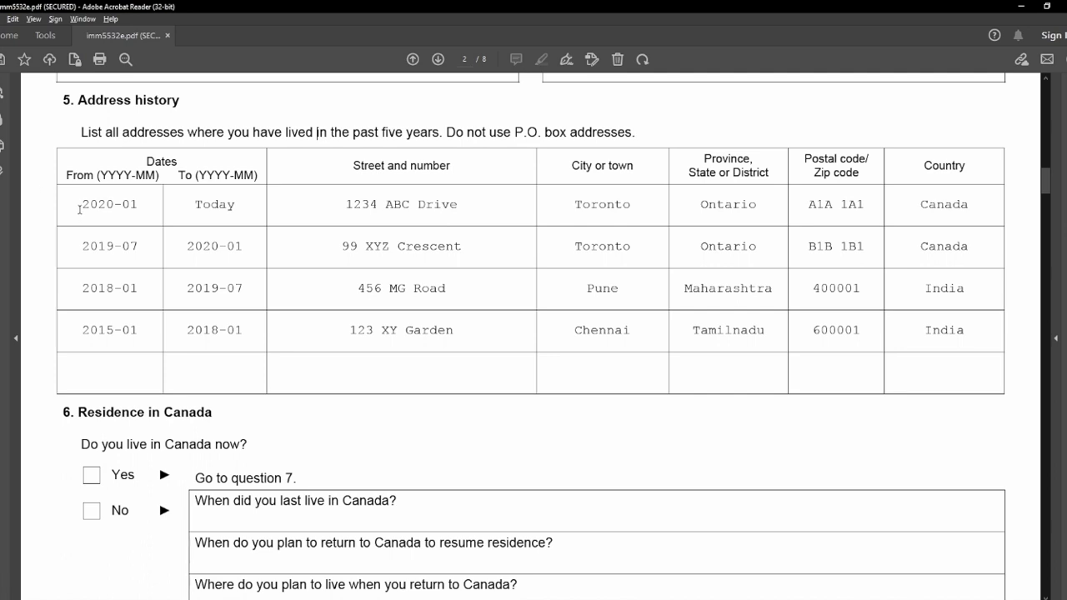
pyautogui.moveTo(78, 209); pyautogui.dragTo(219, 211)
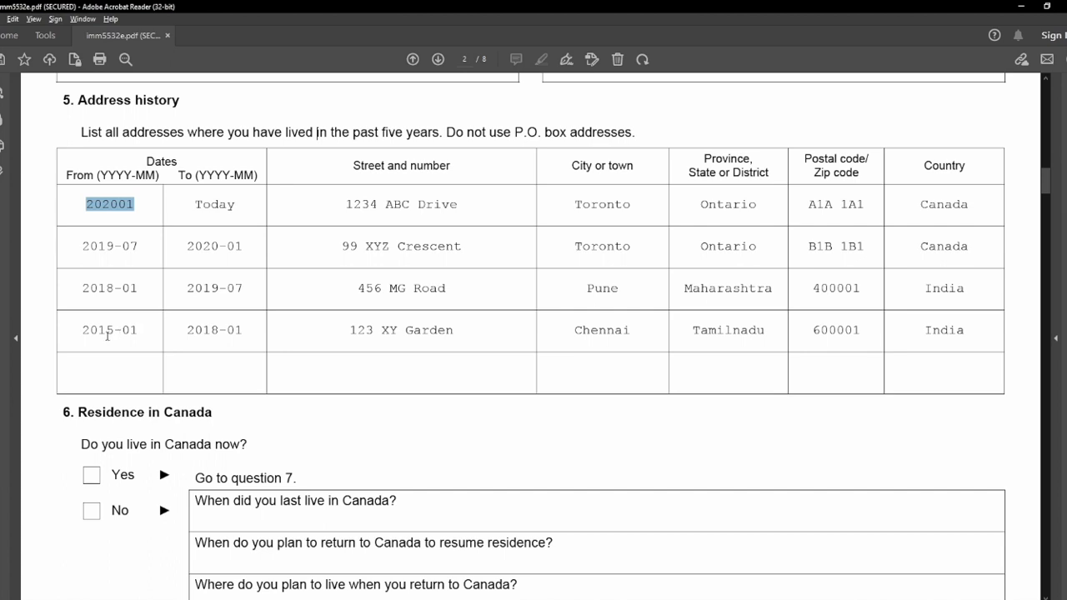
pyautogui.moveTo(84, 332); pyautogui.dragTo(224, 333)
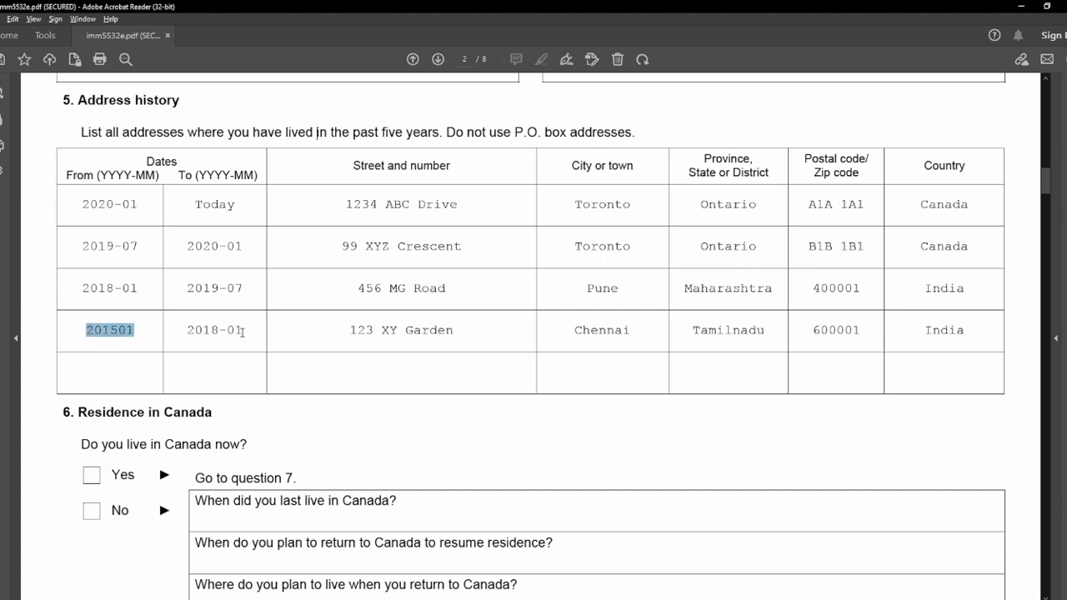
pyautogui.click(39, 341)
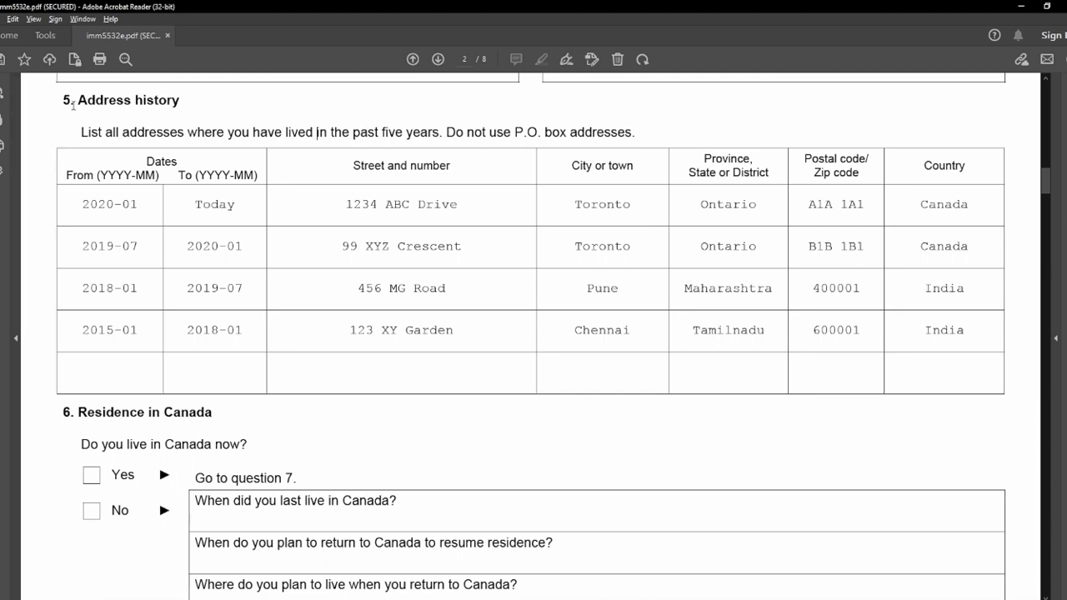
pyautogui.moveTo(63, 100); pyautogui.dragTo(177, 101)
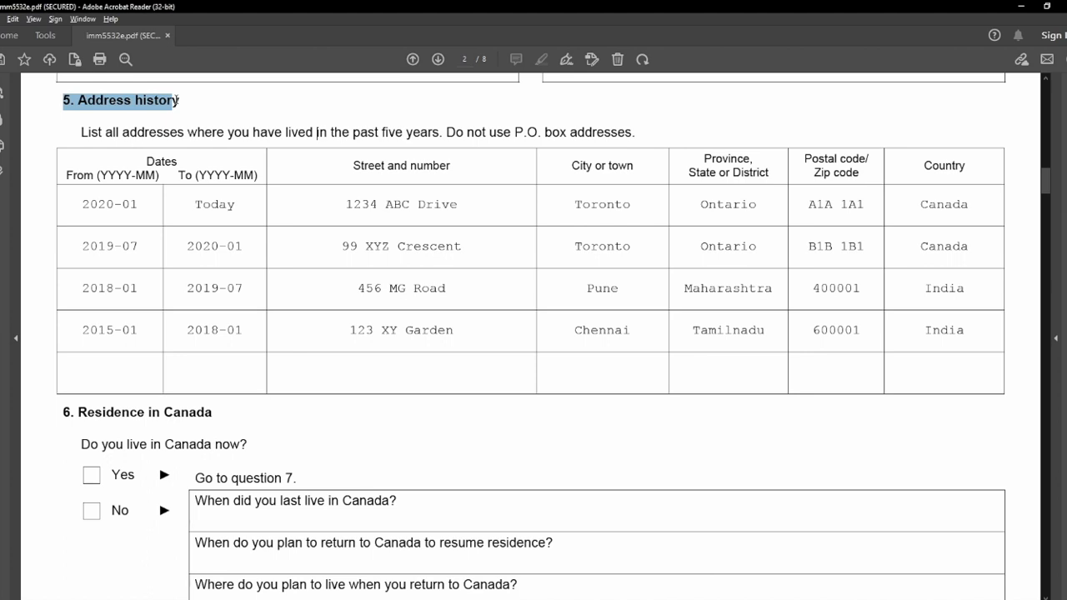
pyautogui.click(202, 105)
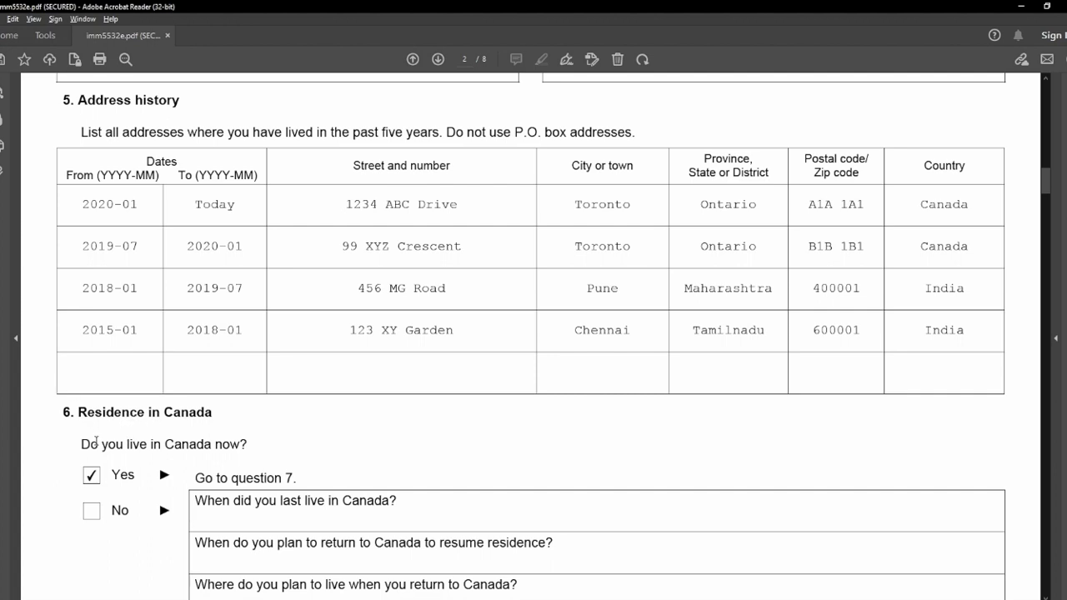
# Enter N/A for the return-to-Canada questions, starting with where you plan to live.
pyautogui.scroll(-3, 97, 455)
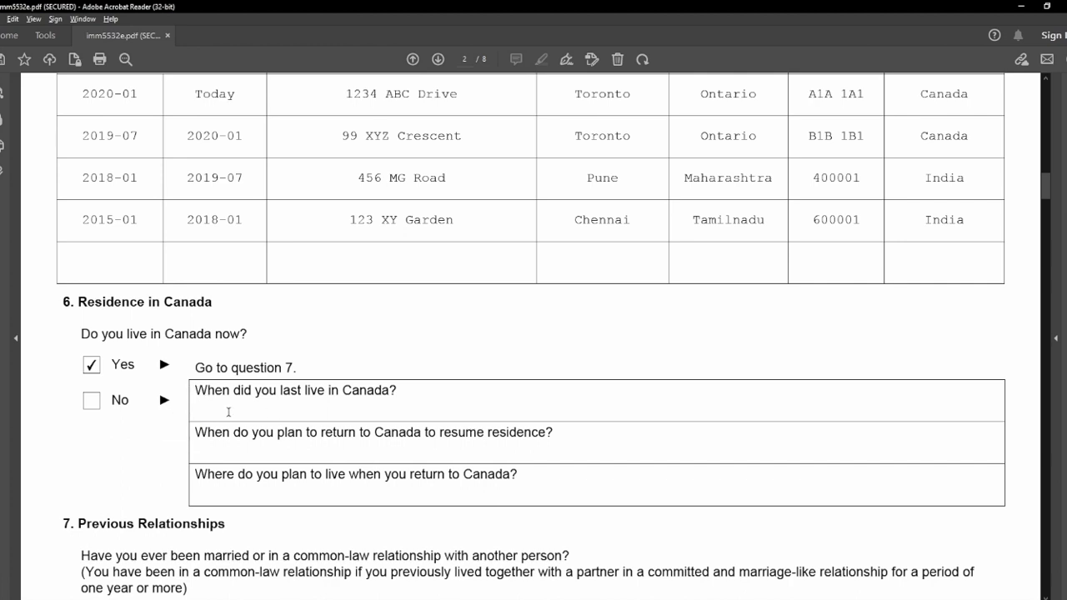
pyautogui.write('N/AN/A')
pyautogui.click(224, 485)
pyautogui.write('N/A')
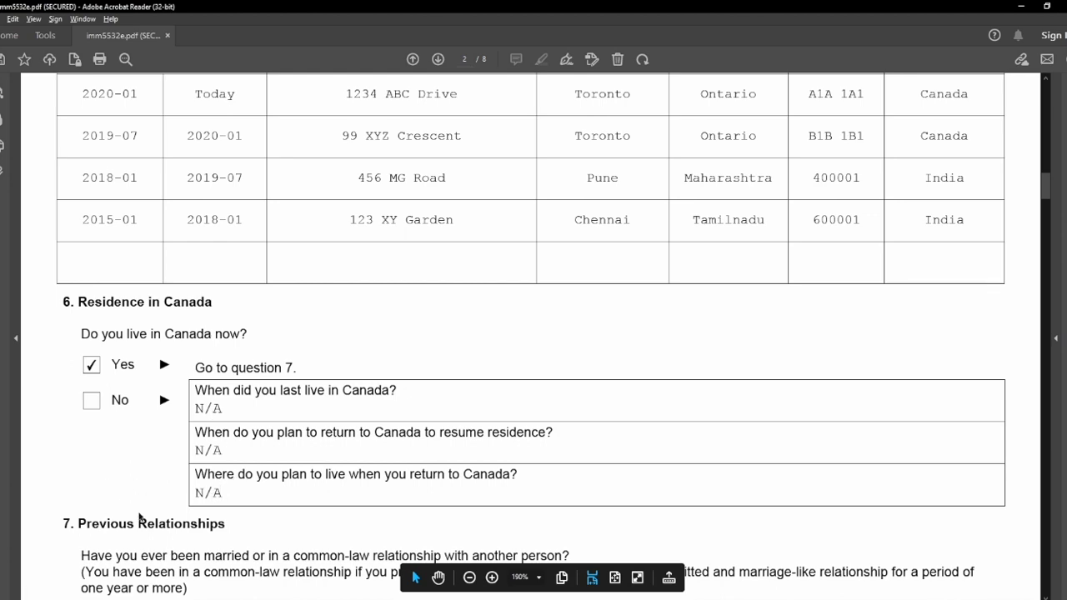
# Answer No to previous relationships and enter N/A for row 1's date of birth and family name.
pyautogui.scroll(-3, 141, 519)
pyautogui.scroll(-1, 141, 524)
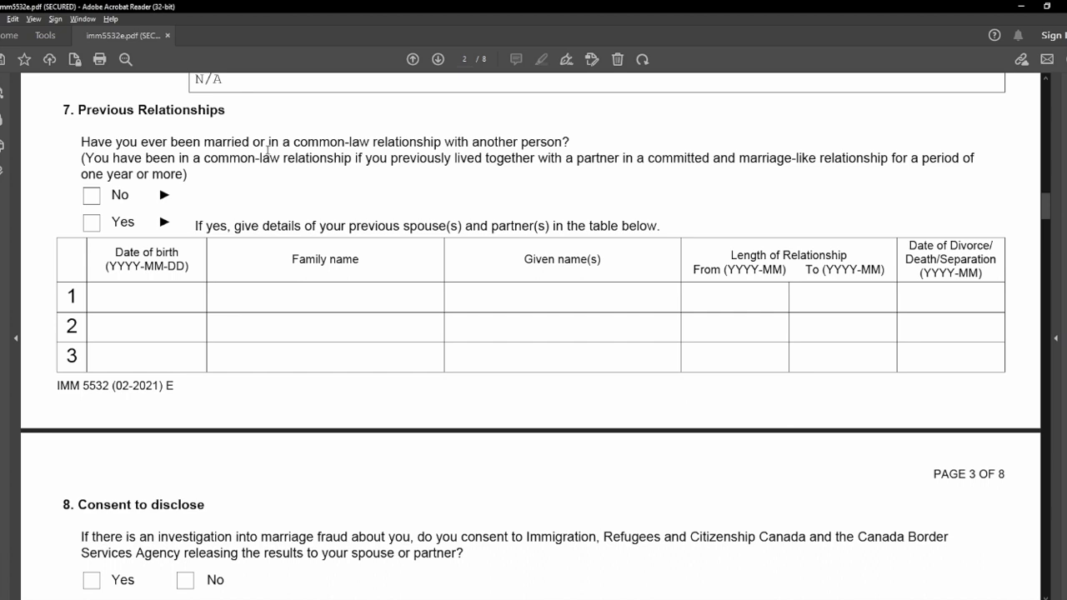
pyautogui.click(92, 196)
pyautogui.click(143, 298)
pyautogui.write('N/A')
pyautogui.click(290, 291)
pyautogui.write('N/A')
# Fill row 1's given name, From, To and divorce date cells with N/A, dismissing date warnings.
pyautogui.click(479, 293)
pyautogui.write('N/A')
pyautogui.click(711, 298)
pyautogui.write('N/A')
pyautogui.click(834, 303)
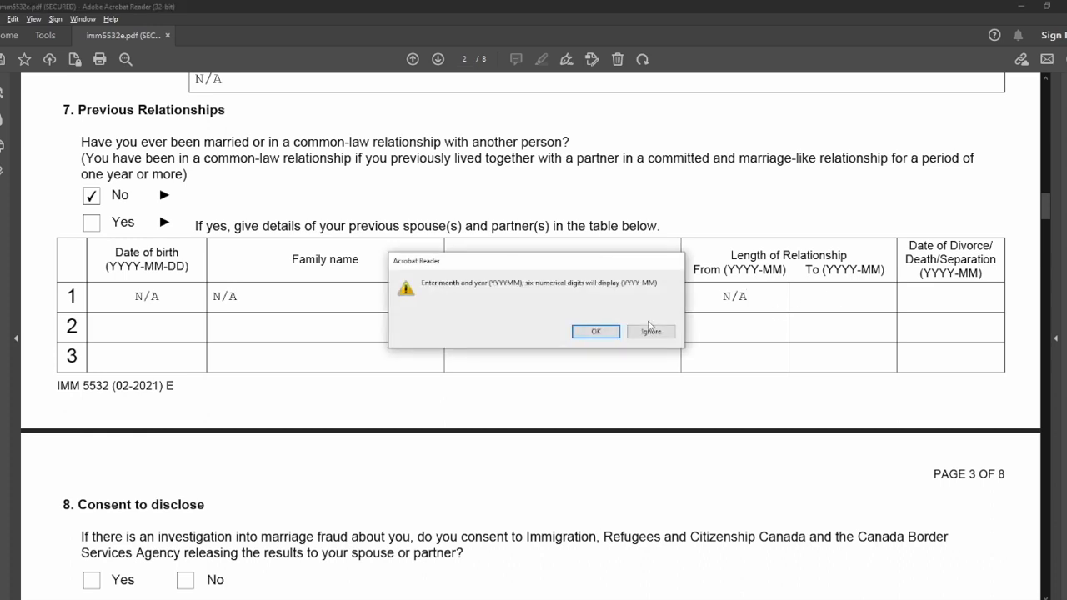
pyautogui.click(596, 332)
pyautogui.write('N/A')
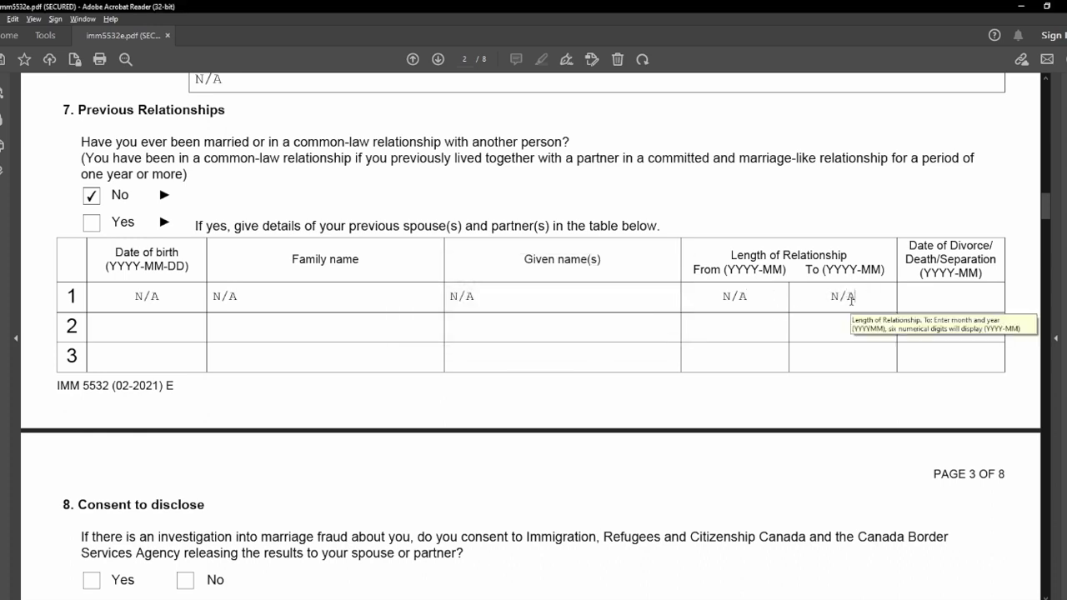
pyautogui.click(940, 305)
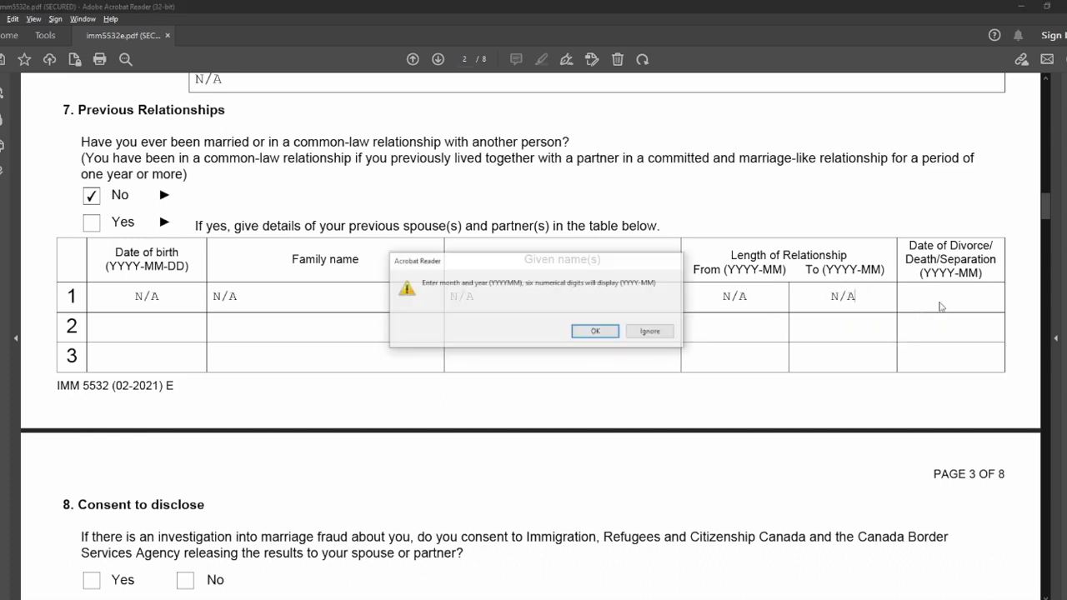
pyautogui.click(597, 332)
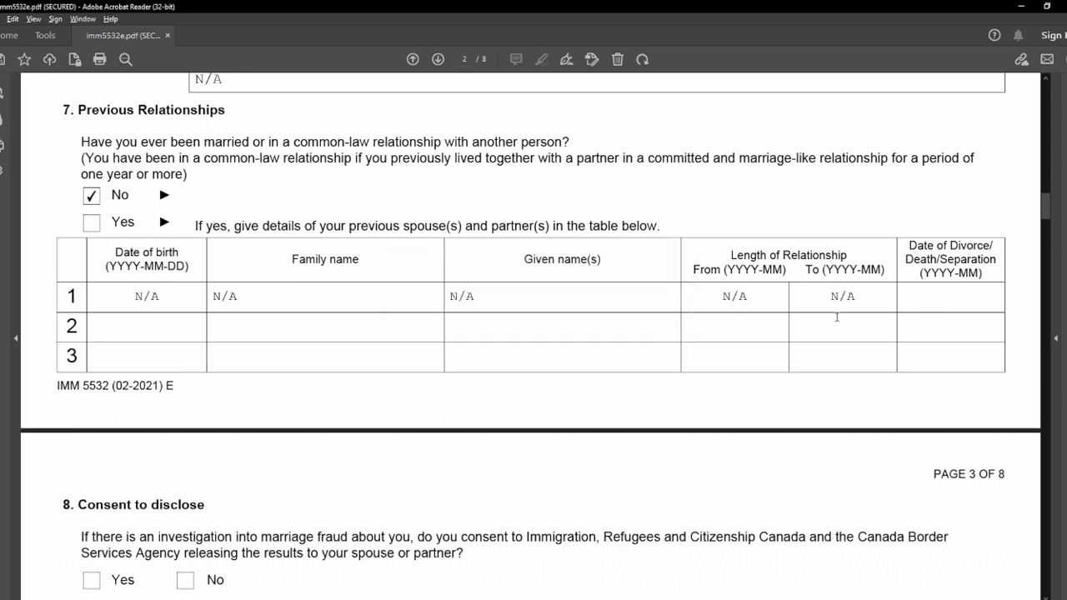
pyautogui.write('N/A')
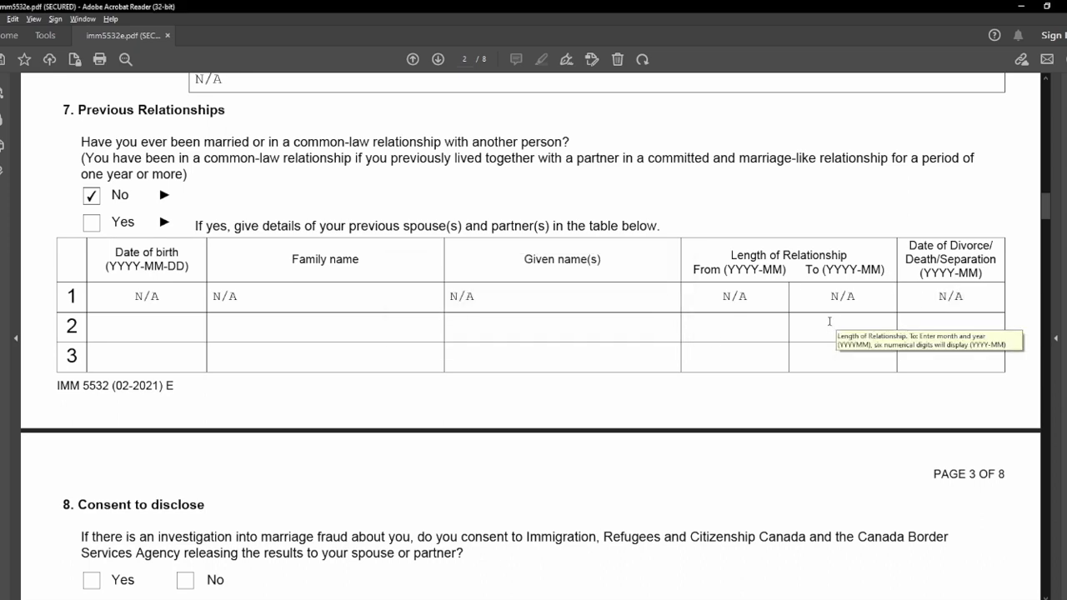
pyautogui.click(741, 361)
pyautogui.click(607, 332)
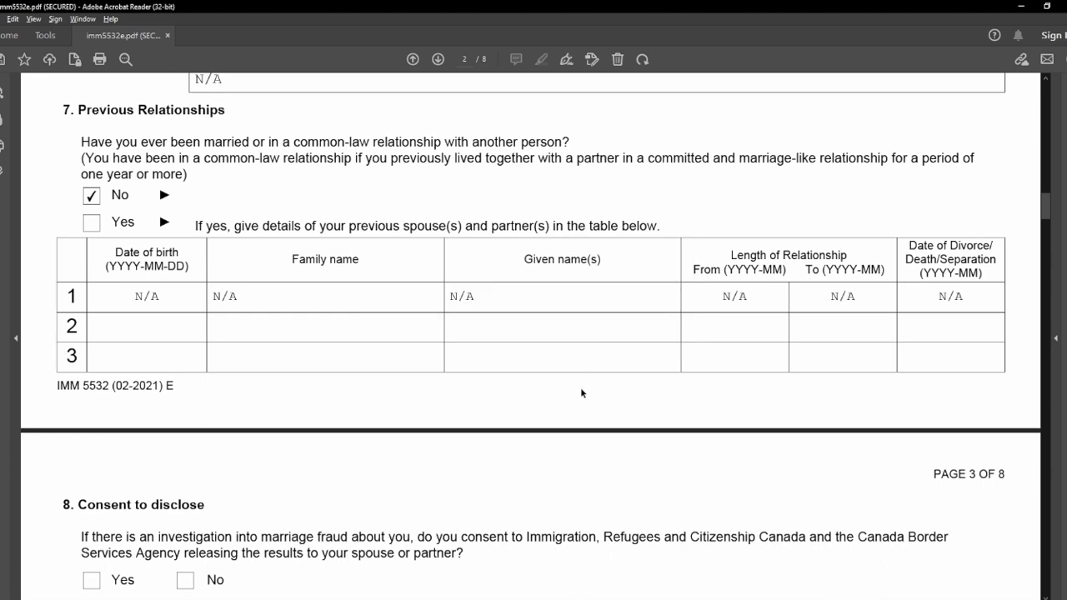
pyautogui.scroll(-3, 276, 341)
# Answer Yes to consent to disclose the investigation results.
pyautogui.scroll(-2, 276, 341)
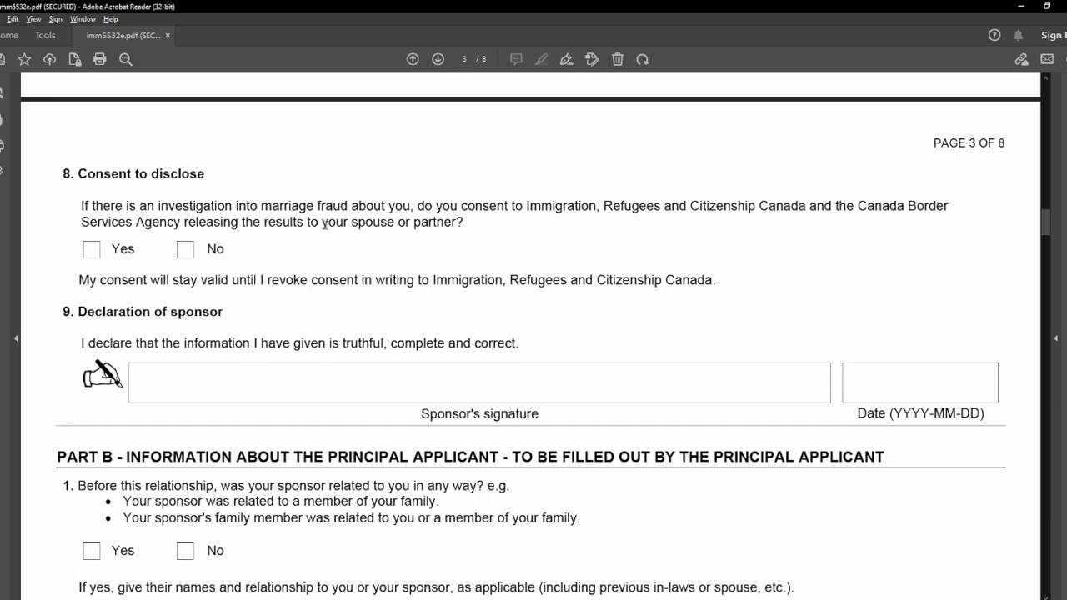
pyautogui.click(91, 255)
pyautogui.scroll(-3, 64, 280)
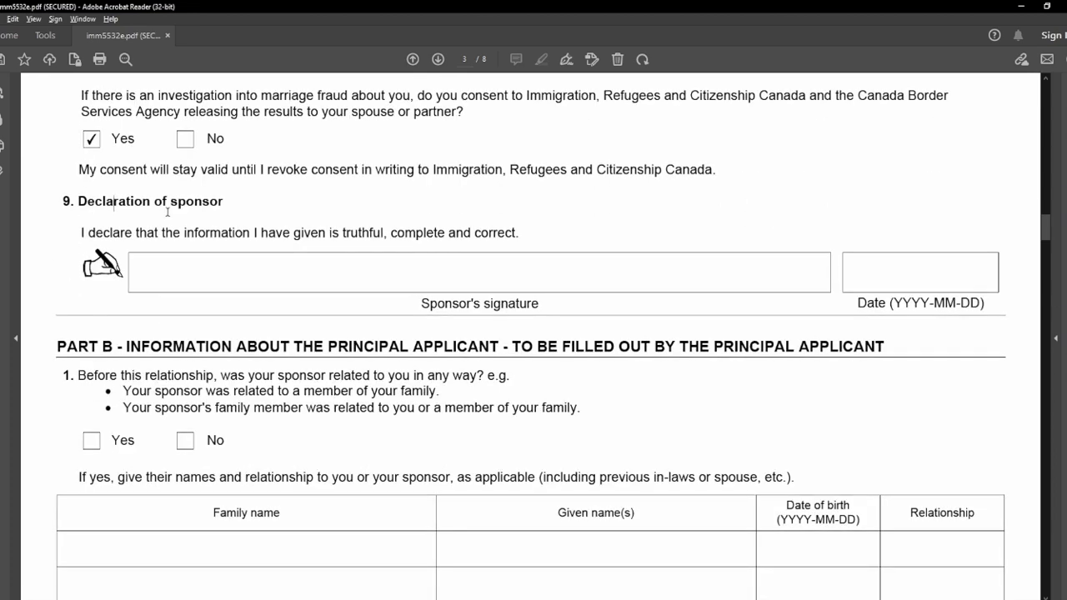
# Date the sponsor's declaration 22 May 2023 using the calendar picker.
pyautogui.click(386, 284)
pyautogui.click(916, 275)
pyautogui.click(1004, 273)
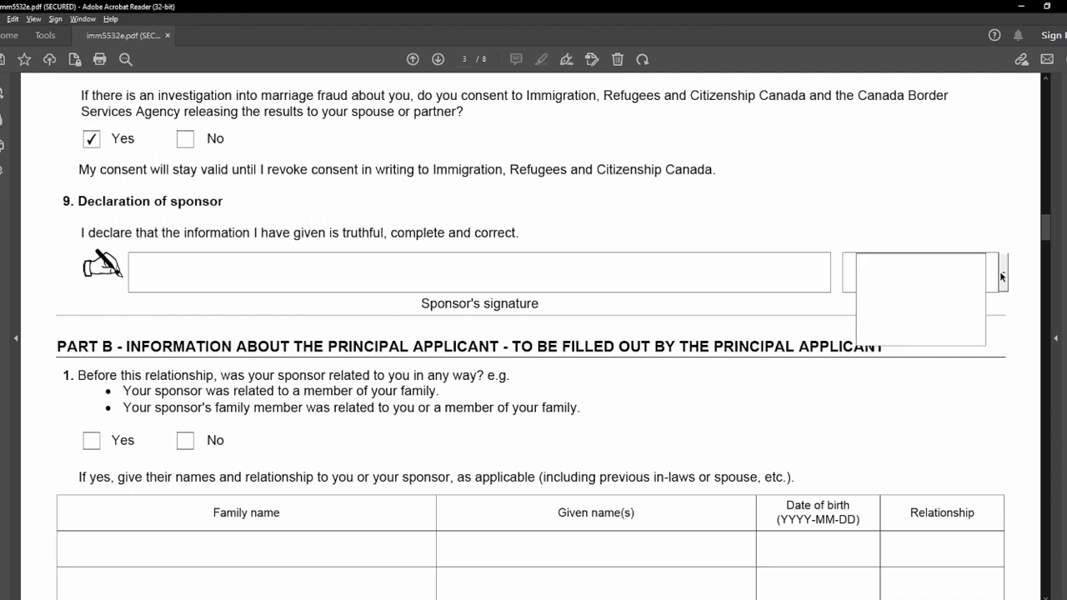
pyautogui.click(883, 312)
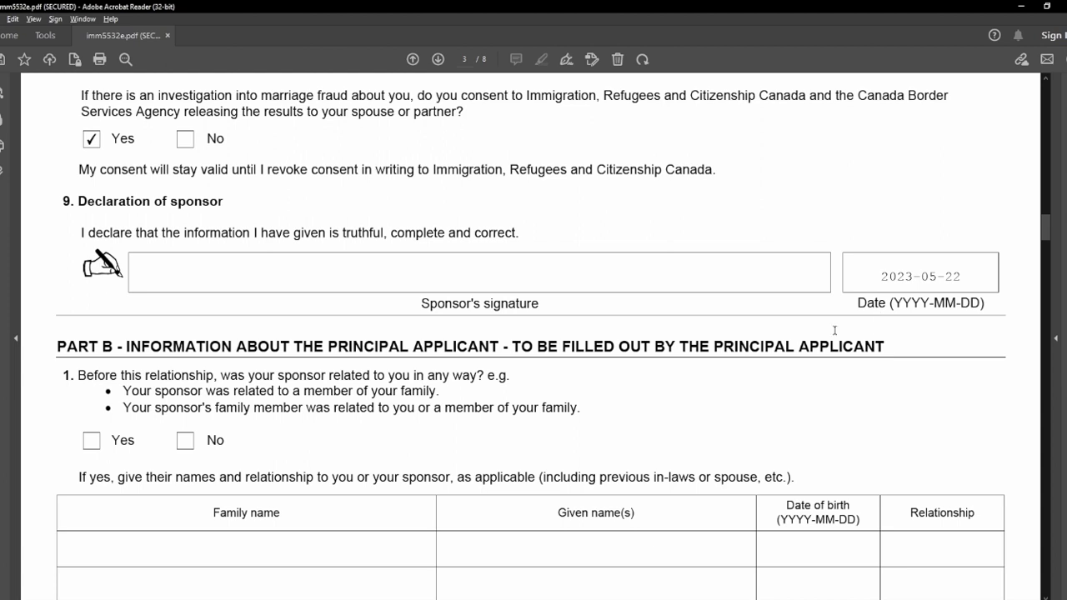
pyautogui.click(619, 348)
# Review Part B question 1 about family members and answer No.
pyautogui.doubleClick(74, 347)
pyautogui.scroll(-5, 74, 347)
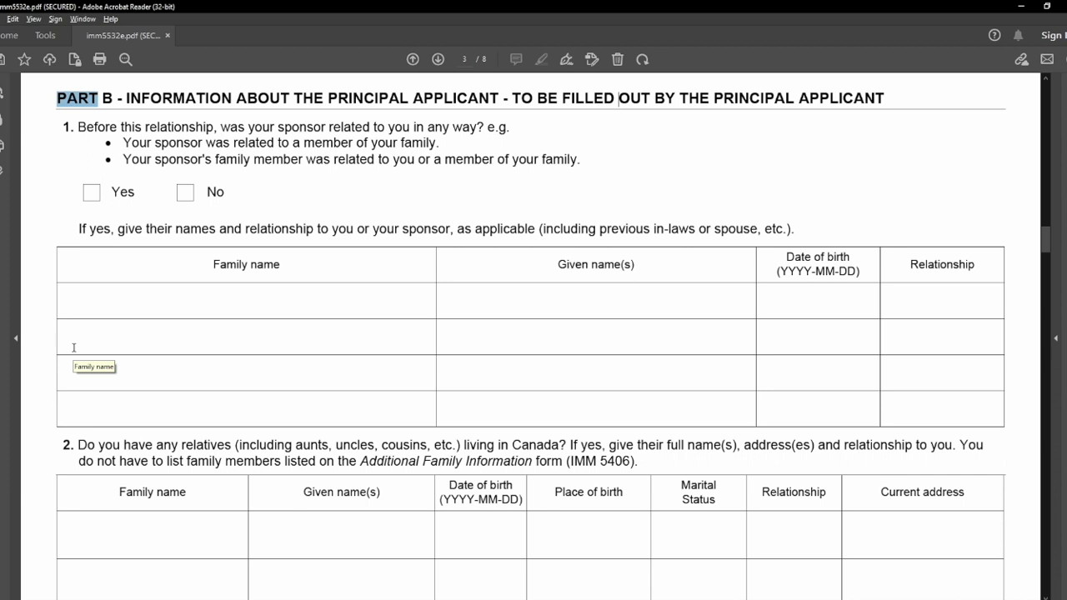
pyautogui.click(73, 136)
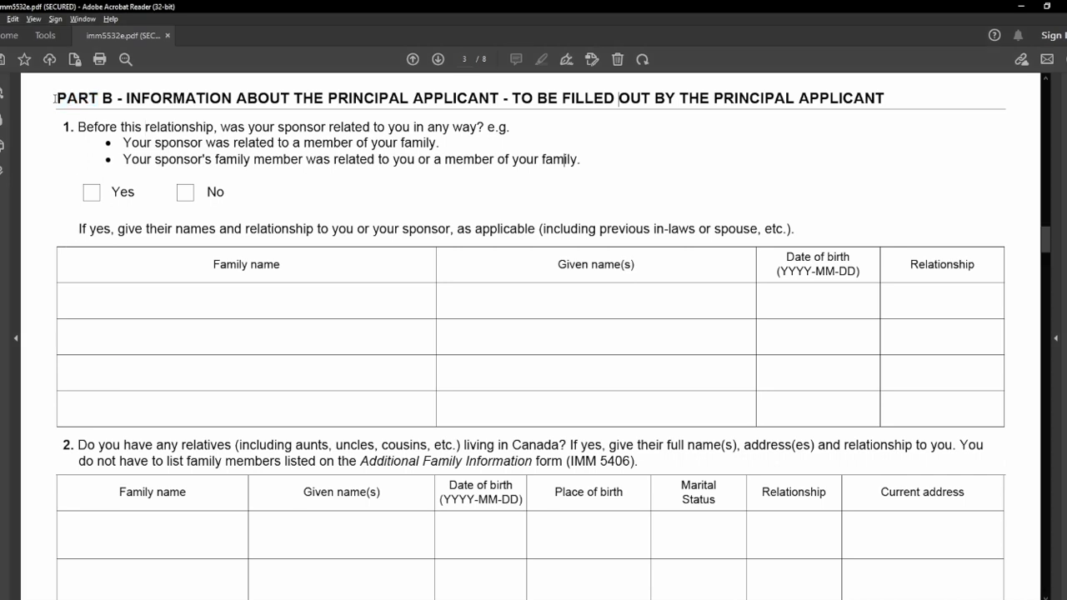
pyautogui.moveTo(77, 126); pyautogui.dragTo(486, 127)
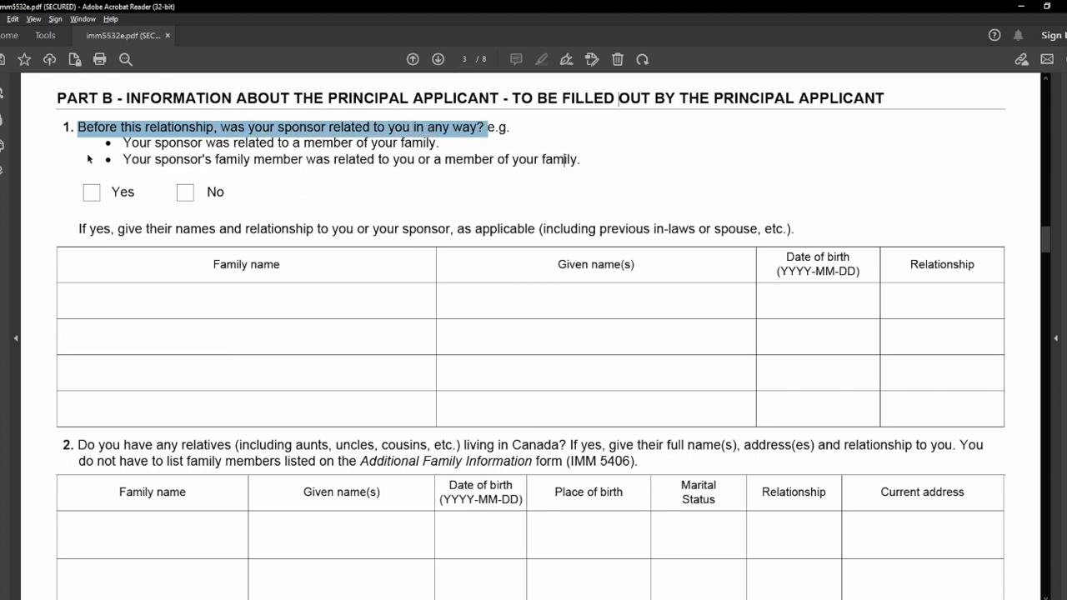
pyautogui.click(121, 146)
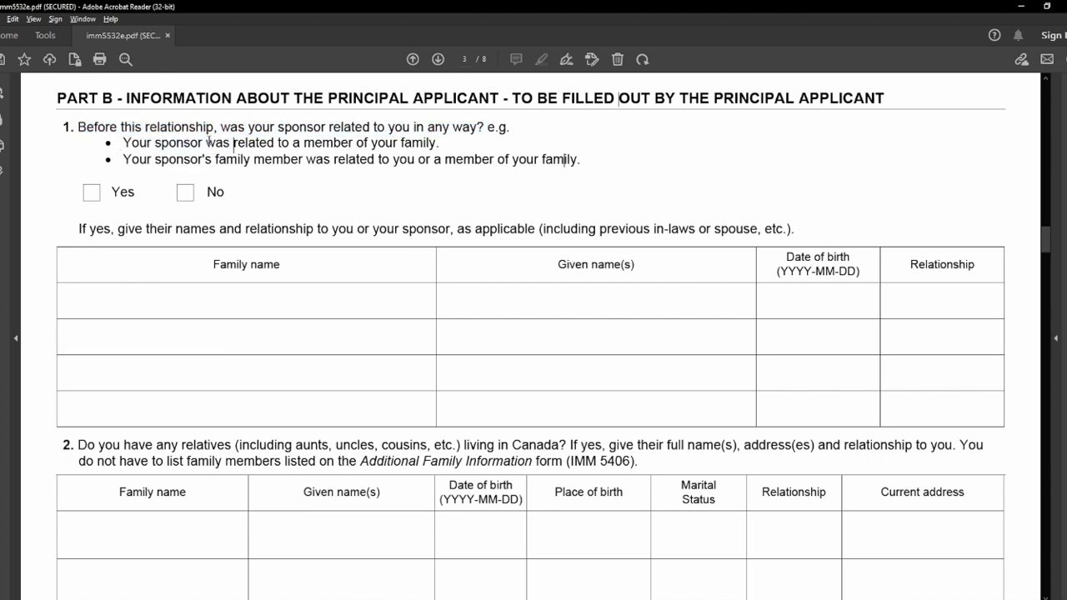
pyautogui.moveTo(233, 143); pyautogui.dragTo(436, 144)
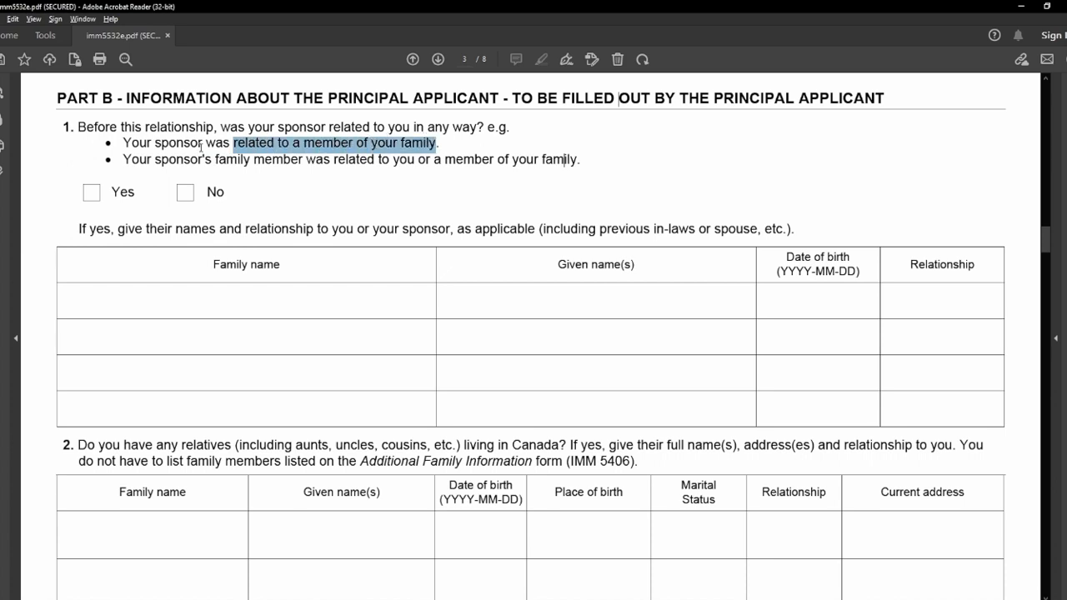
pyautogui.click(129, 159)
pyautogui.moveTo(253, 159); pyautogui.dragTo(567, 159)
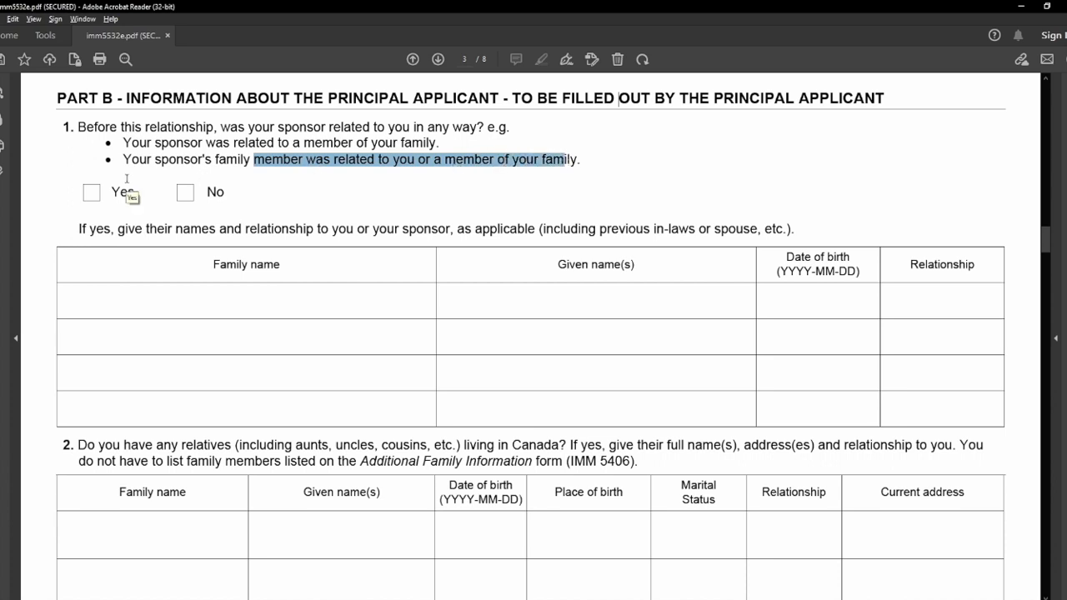
pyautogui.click(187, 194)
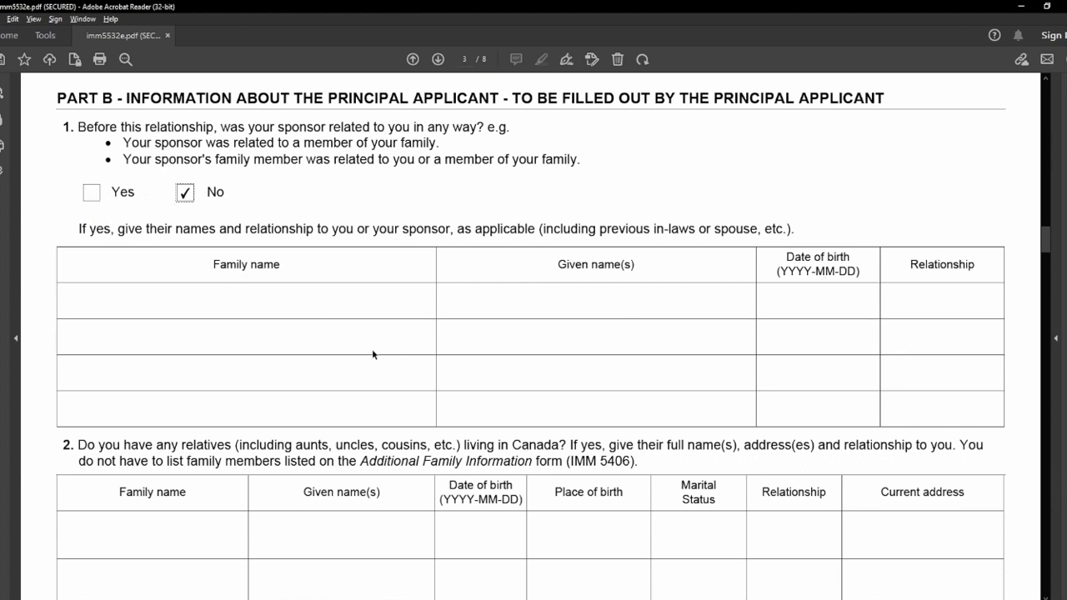
# Enter N/A in row 1's Family name, Given name(s), Date of birth and Relationship cells.
pyautogui.click(152, 306)
pyautogui.write('N/A')
pyautogui.click(503, 310)
pyautogui.write('N/A')
pyautogui.click(828, 303)
pyautogui.write('N/A')
pyautogui.click(922, 299)
pyautogui.write('N/A')
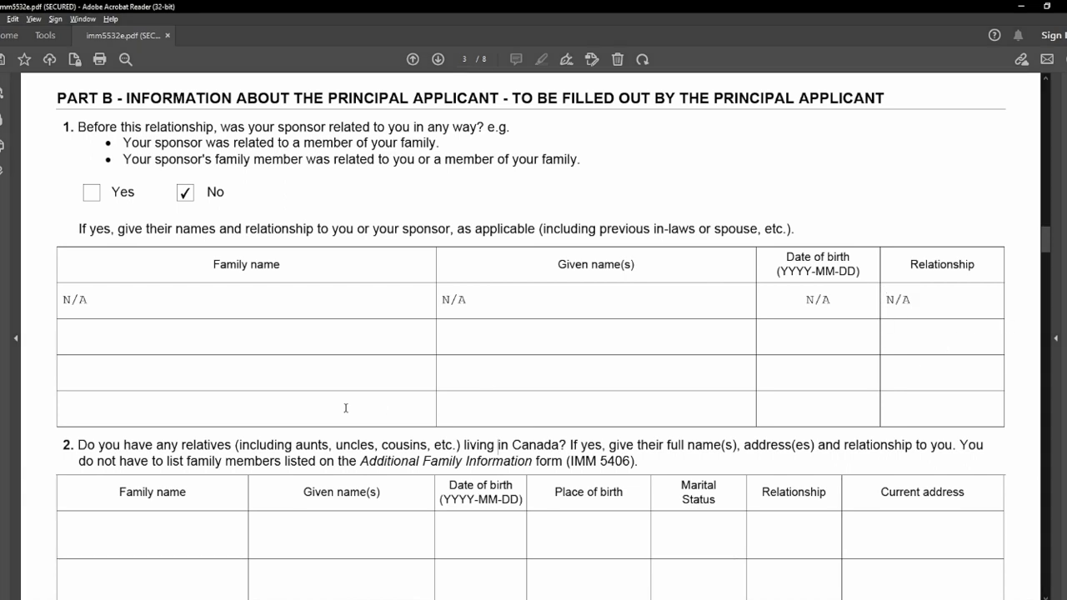
pyautogui.scroll(-5, 84, 442)
# Enter N/A in the Family name and Date of birth cells of question 2's first row.
pyautogui.scroll(-1, 68, 368)
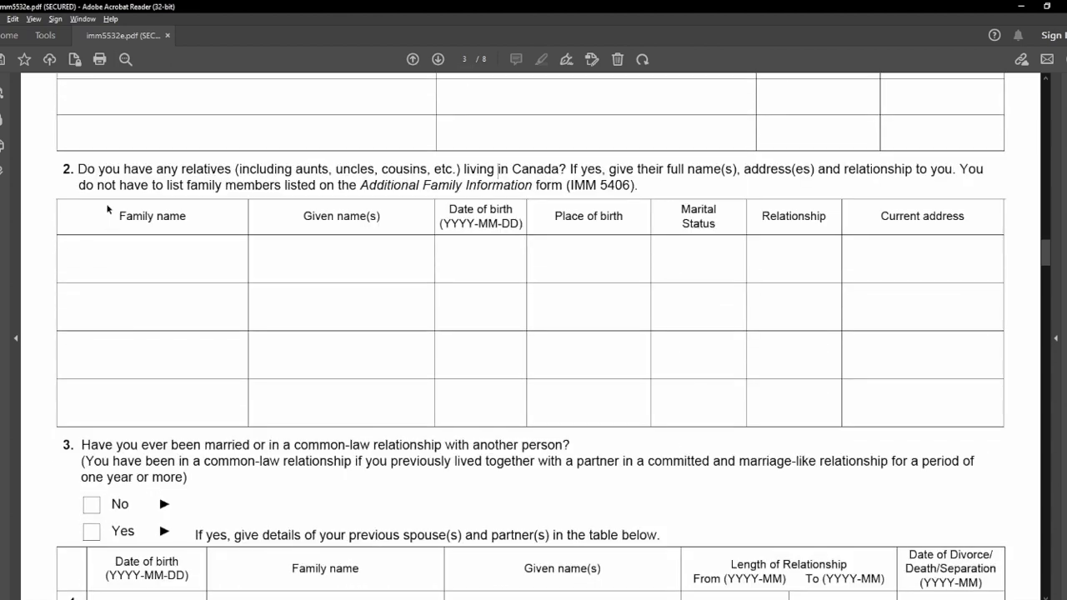
pyautogui.moveTo(78, 169); pyautogui.dragTo(912, 170)
pyautogui.click(569, 170)
pyautogui.click(173, 265)
pyautogui.write('N/AN/a')
pyautogui.press('BackSpace')
pyautogui.write('A')
pyautogui.click(455, 267)
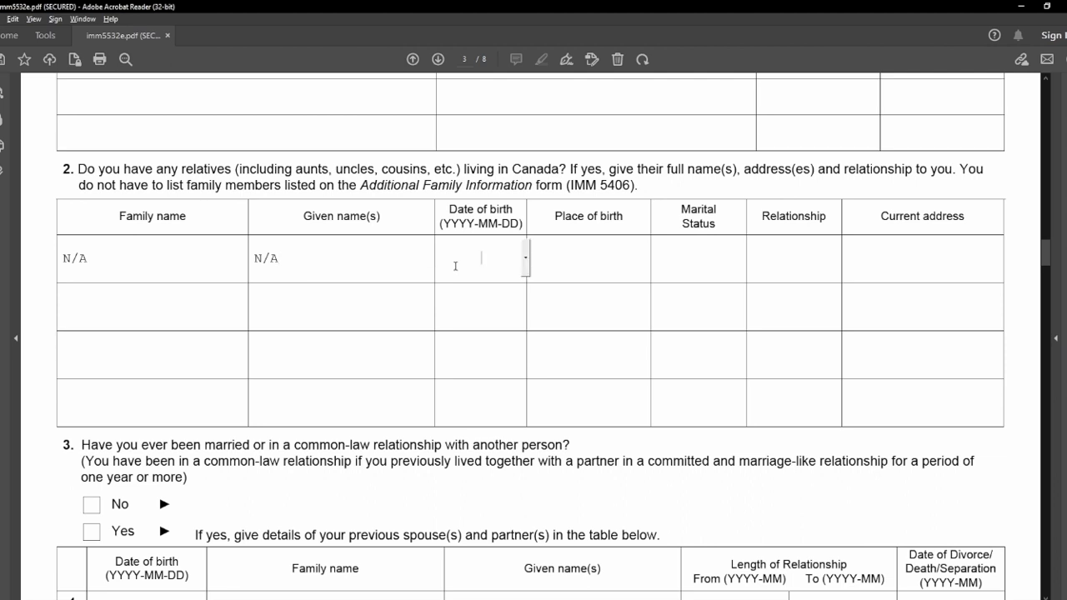
pyautogui.write('N/A')
# Fill that row's Place of birth, Marital status, Relationship and Current address with N/A.
pyautogui.click(607, 260)
pyautogui.write('N/A')
pyautogui.click(681, 257)
pyautogui.write('N/')
pyautogui.press('BackSpace')
pyautogui.press('BackSpace')
pyautogui.write('N/A')
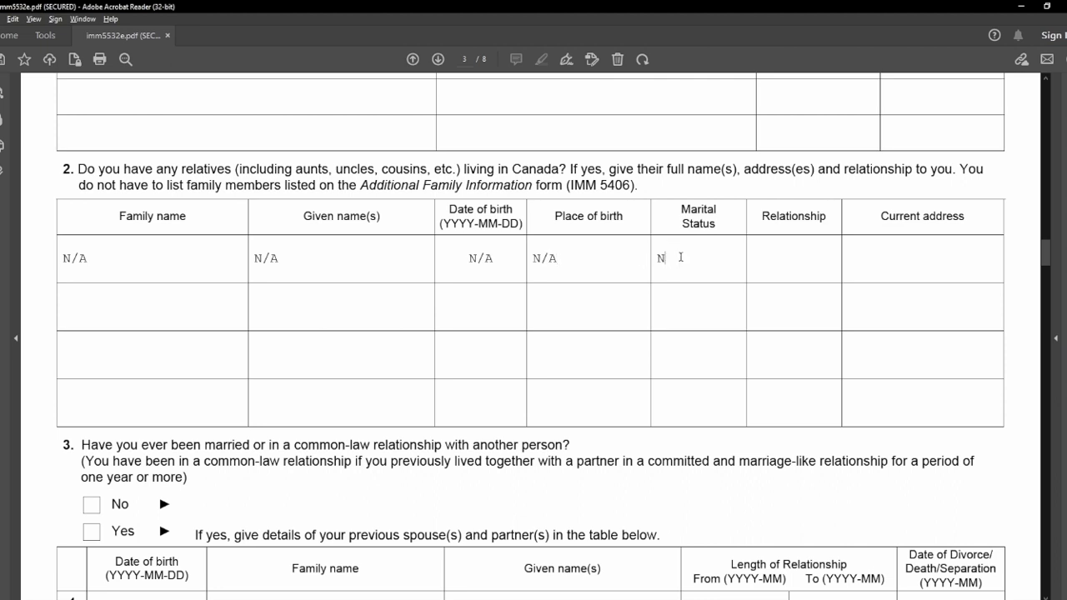
pyautogui.click(807, 266)
pyautogui.write('N')
pyautogui.click(890, 270)
pyautogui.write('N/A')
pyautogui.scroll(-5, 45, 378)
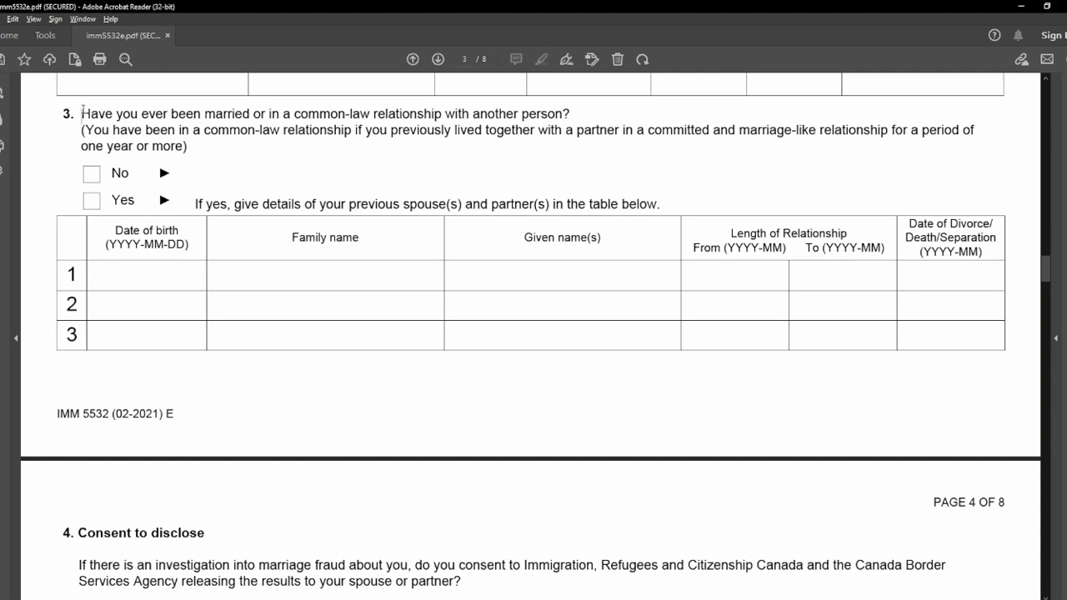
# Answer No to previous marriages and enter N/A in row 1's first two cells.
pyautogui.moveTo(83, 113); pyautogui.dragTo(575, 111)
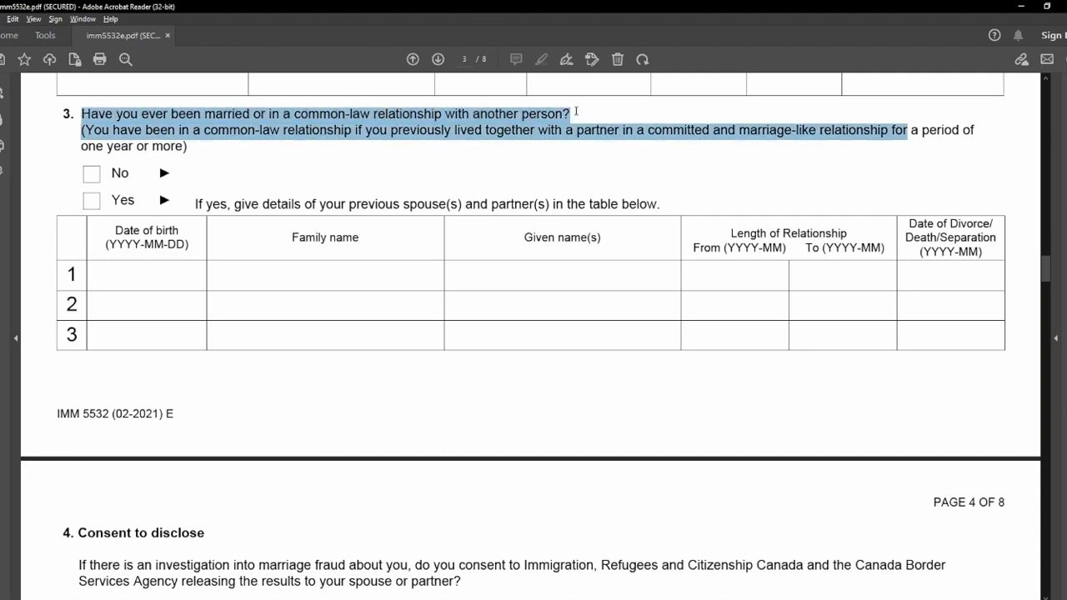
pyautogui.click(576, 111)
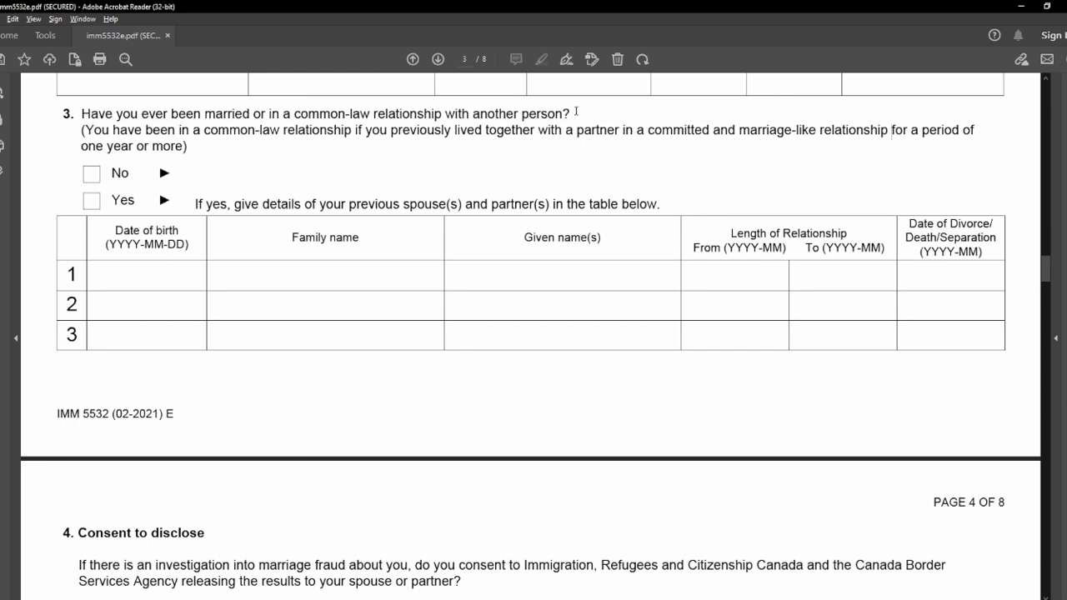
pyautogui.click(92, 174)
pyautogui.click(152, 269)
pyautogui.write('N/A')
pyautogui.click(366, 280)
pyautogui.write('N/A')
# Fill the remaining row 1 cells, including the divorce/separation date, with N/A, dismissing date-format warnings.
pyautogui.click(475, 270)
pyautogui.write('N/AN/A')
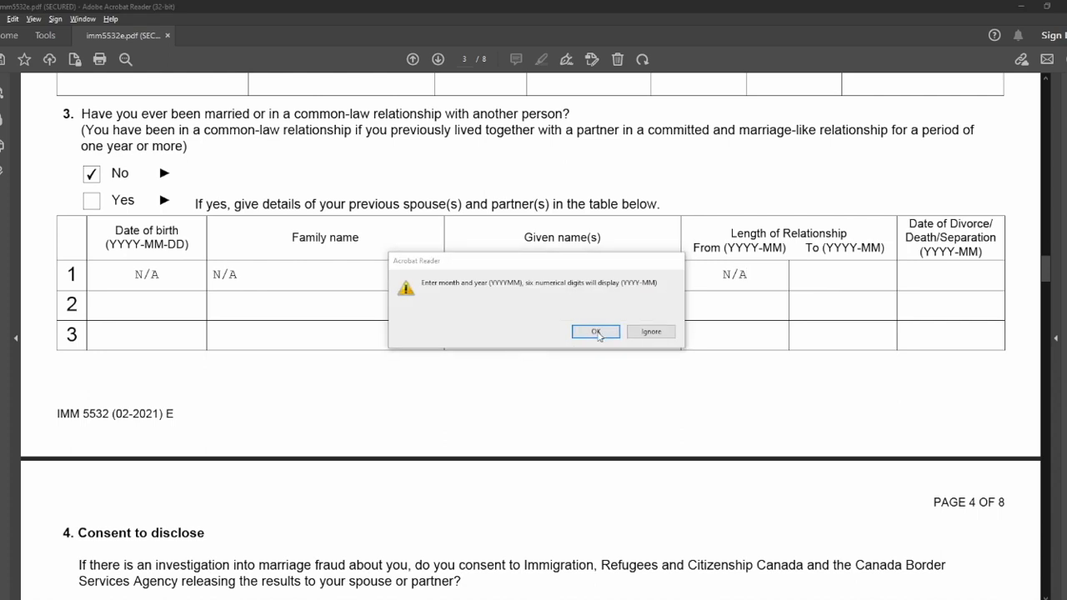
pyautogui.click(592, 332)
pyautogui.write('N/A')
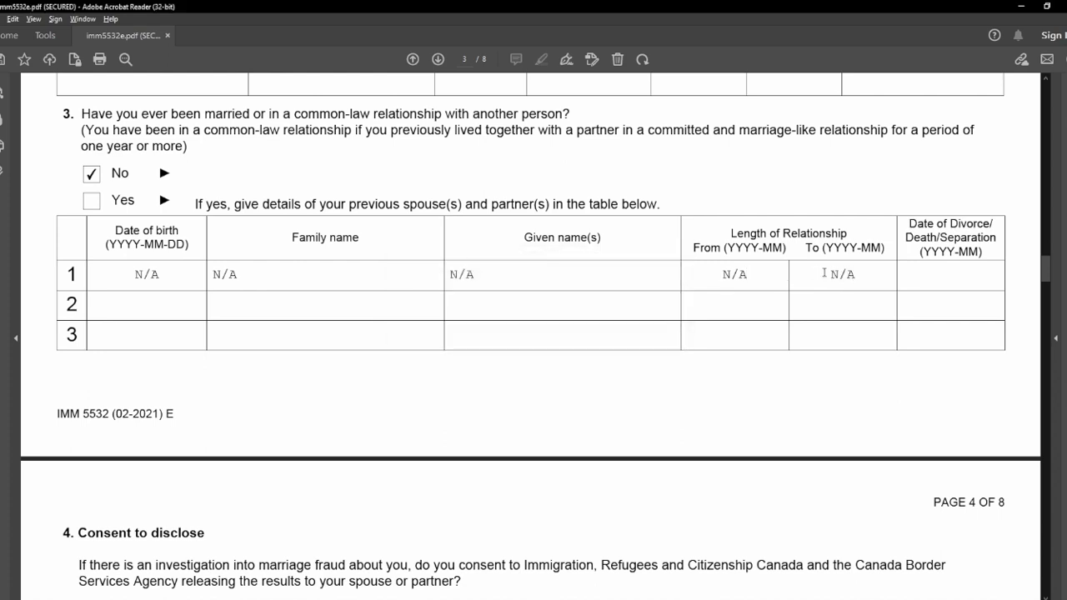
pyautogui.click(908, 283)
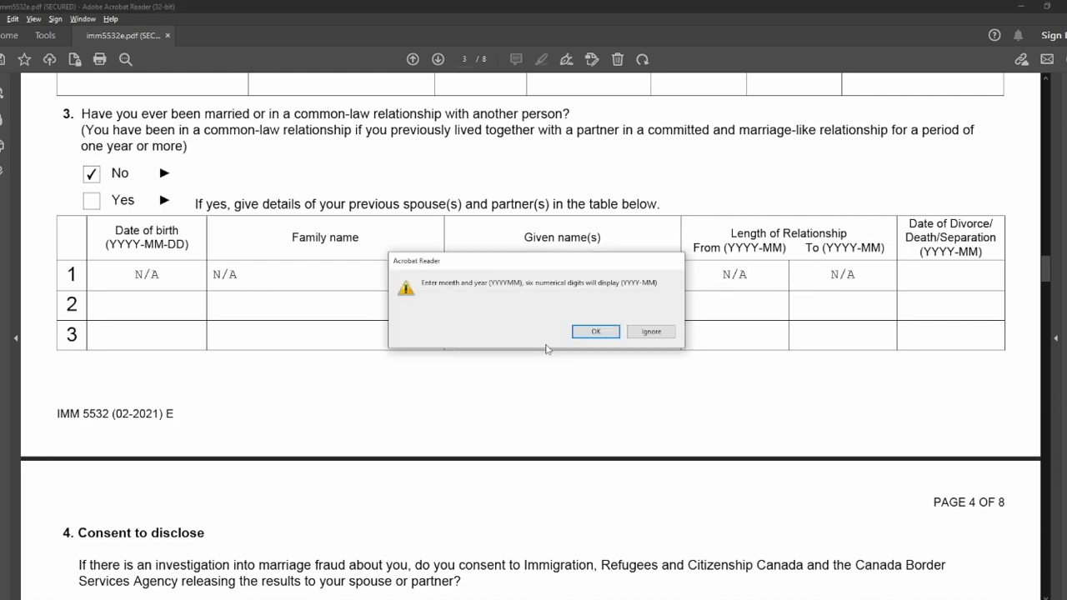
pyautogui.press('Return')
pyautogui.write('N/A')
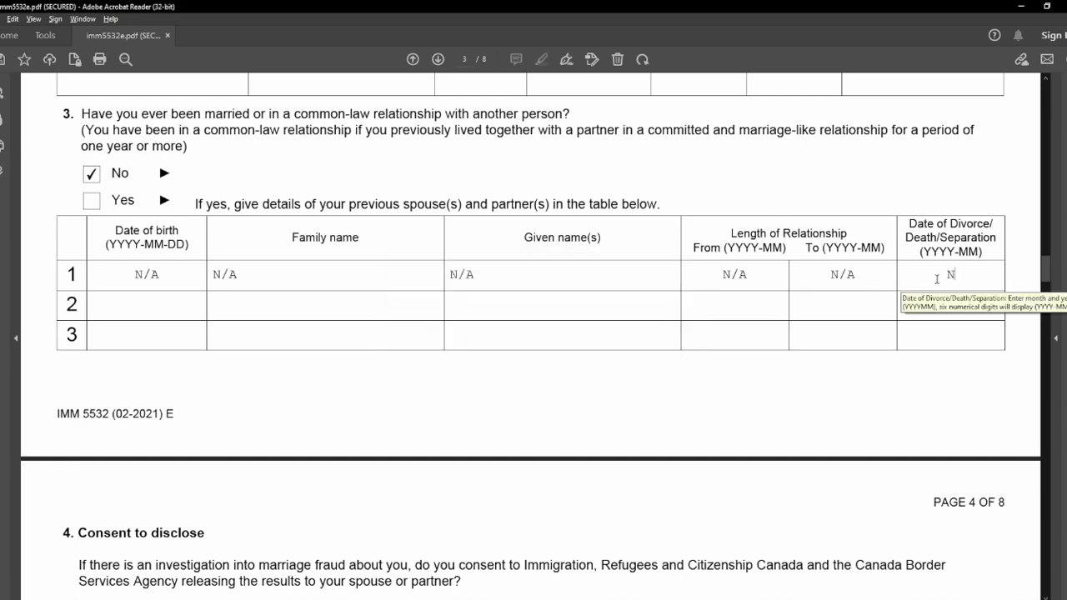
pyautogui.click(699, 418)
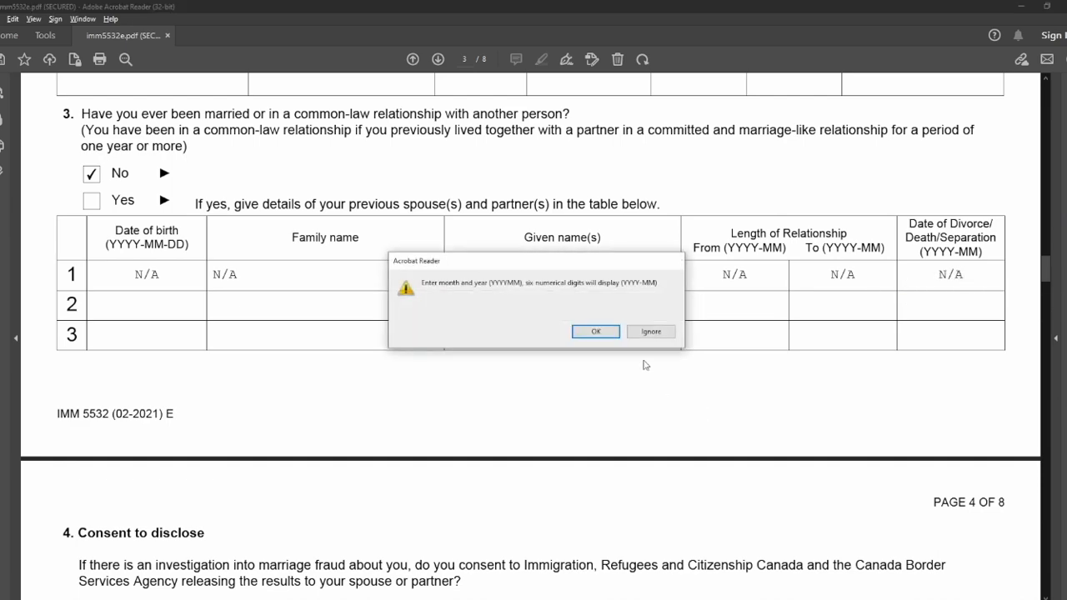
pyautogui.click(602, 332)
pyautogui.scroll(-3, 243, 390)
pyautogui.scroll(-3, 244, 390)
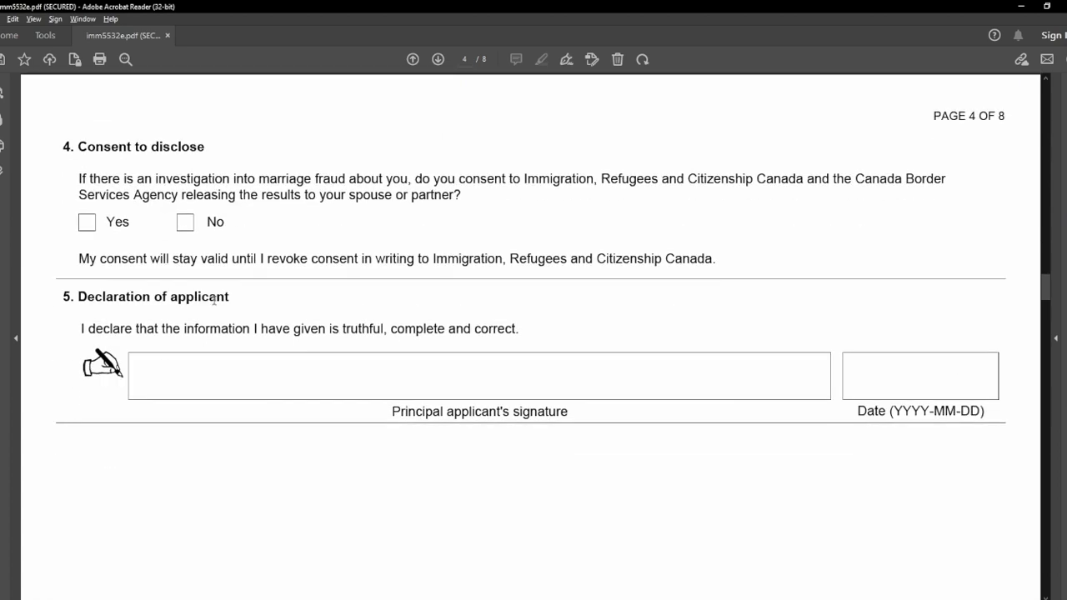
# Answer Yes to consent to disclose in Part B.
pyautogui.moveTo(78, 148); pyautogui.dragTo(203, 148)
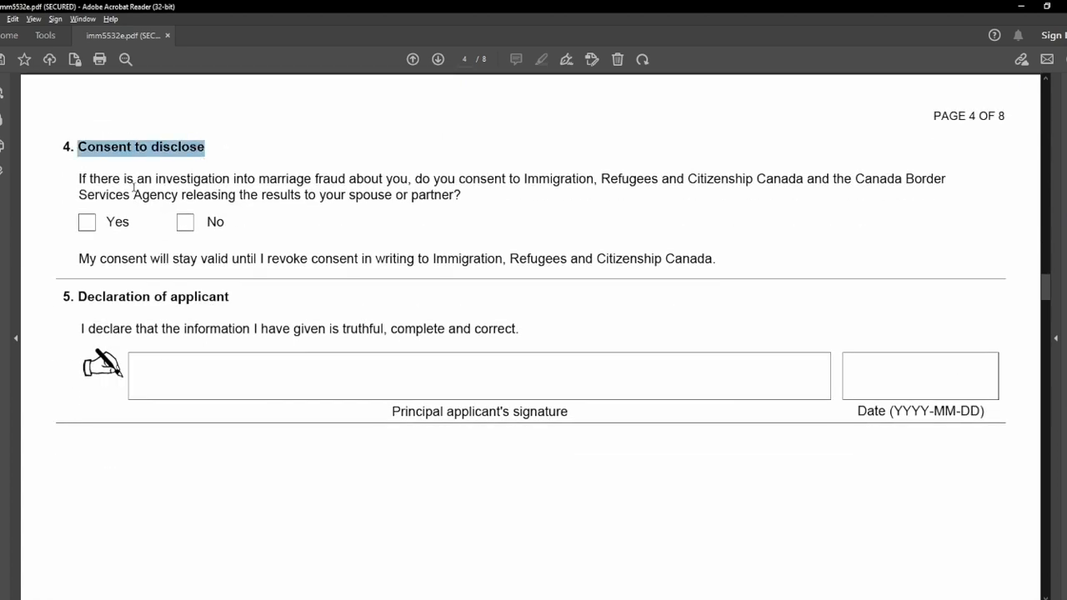
pyautogui.click(88, 223)
pyautogui.scroll(-3, 74, 250)
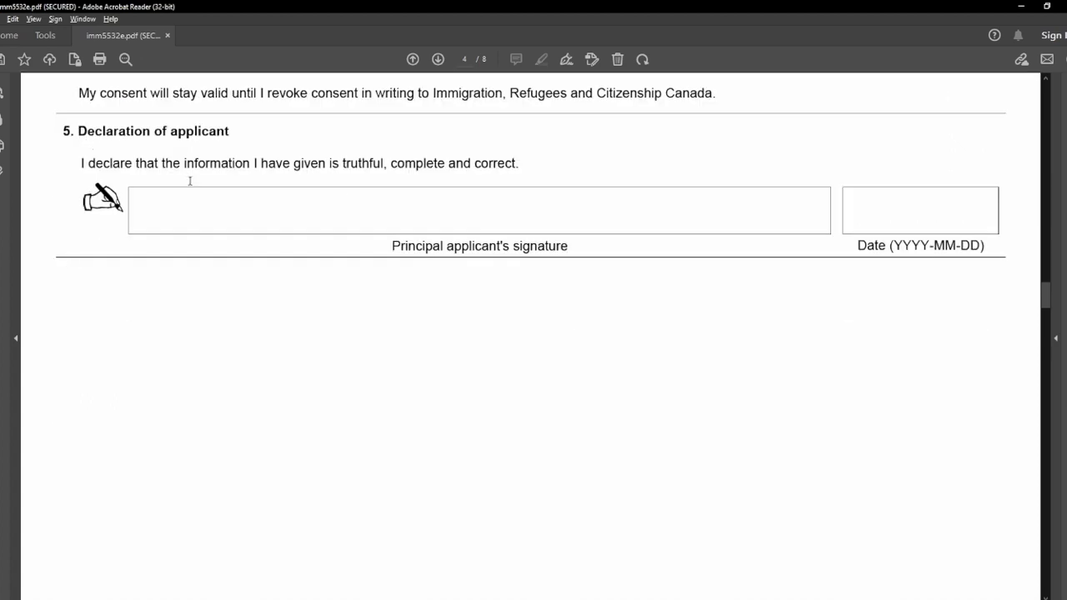
# Date the principal applicant's declaration 22 May 2023 using the calendar picker.
pyautogui.click(381, 206)
pyautogui.click(921, 210)
pyautogui.click(1003, 210)
pyautogui.click(888, 246)
pyautogui.scroll(-10, 838, 350)
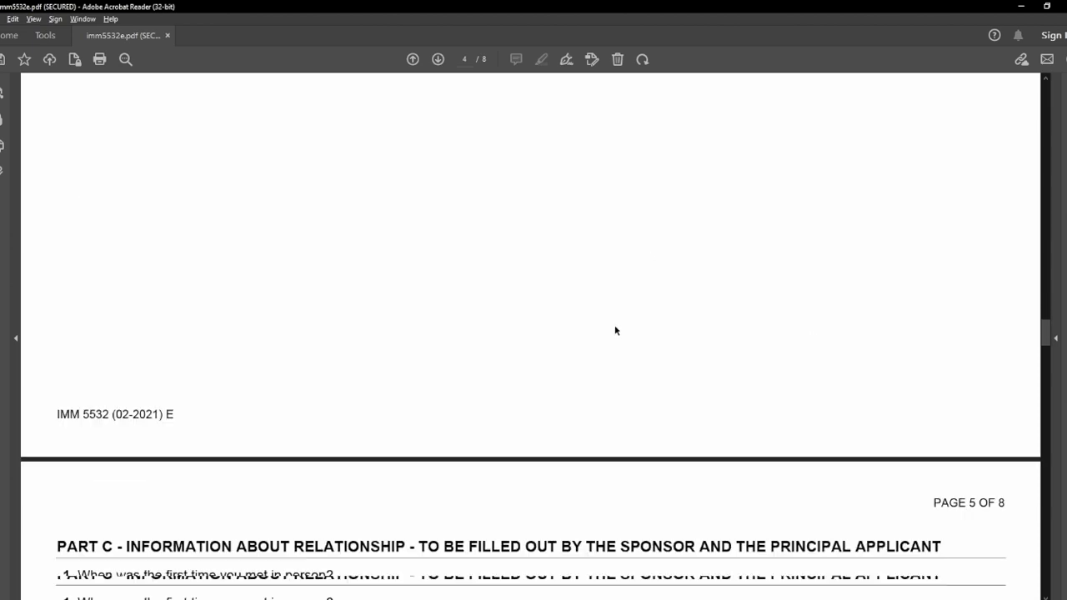
# Enter 2021-01-01 as the date of the first in-person meeting.
pyautogui.scroll(-10, 615, 331)
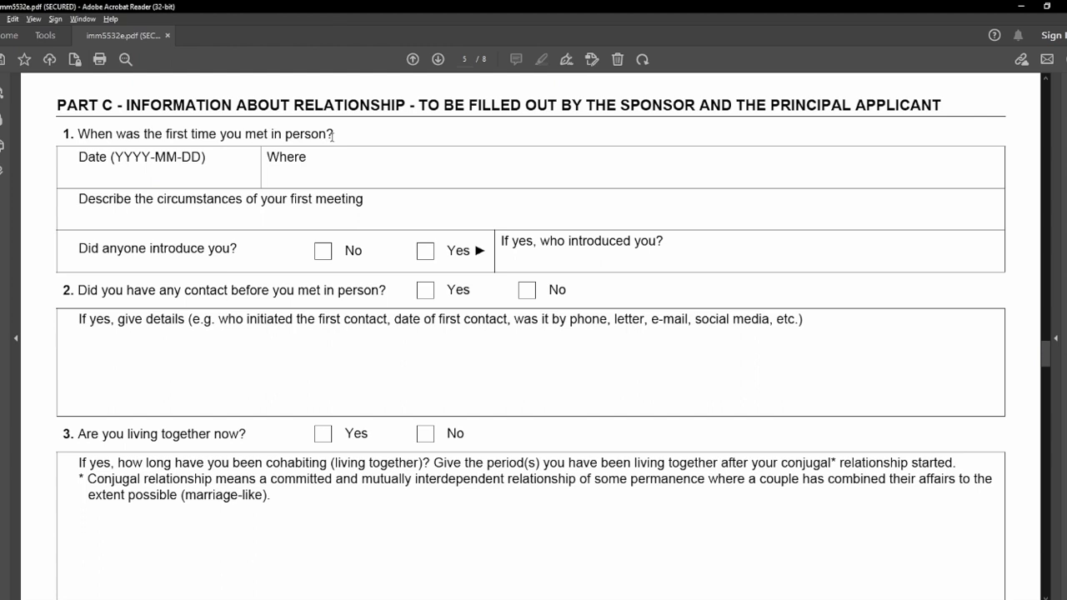
pyautogui.doubleClick(659, 106)
pyautogui.click(776, 100)
pyautogui.moveTo(776, 100); pyautogui.dragTo(950, 104)
pyautogui.click(950, 104)
pyautogui.moveTo(57, 106); pyautogui.dragTo(115, 102)
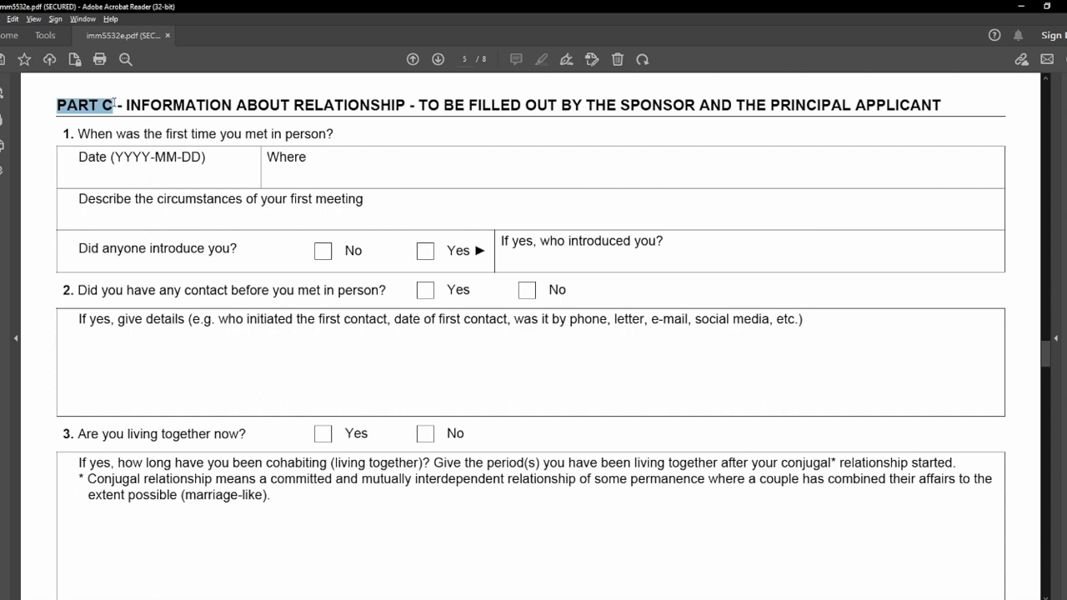
pyautogui.click(52, 131)
pyautogui.moveTo(58, 135); pyautogui.dragTo(332, 140)
pyautogui.click(198, 177)
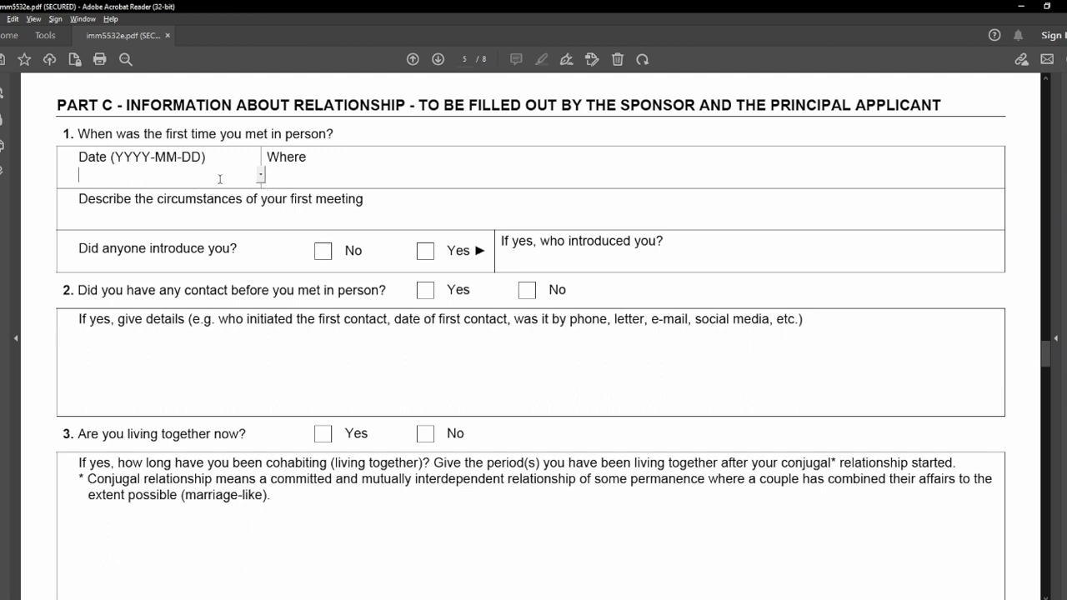
pyautogui.write('20')
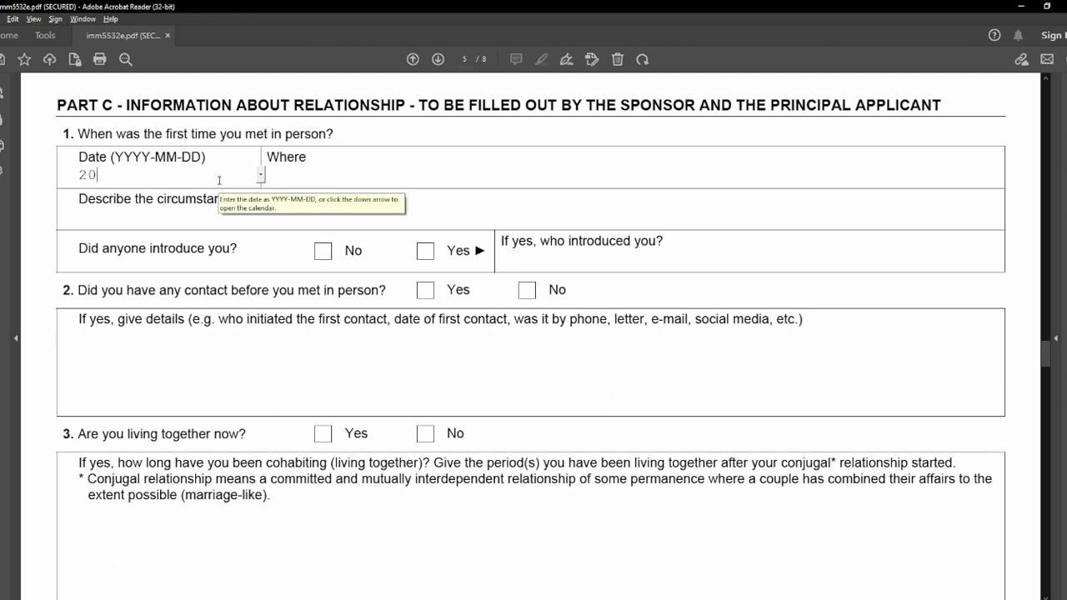
pyautogui.write('21-01-01')
# Enter New Delhi as the meeting place and paste the circumstances description.
pyautogui.click(347, 179)
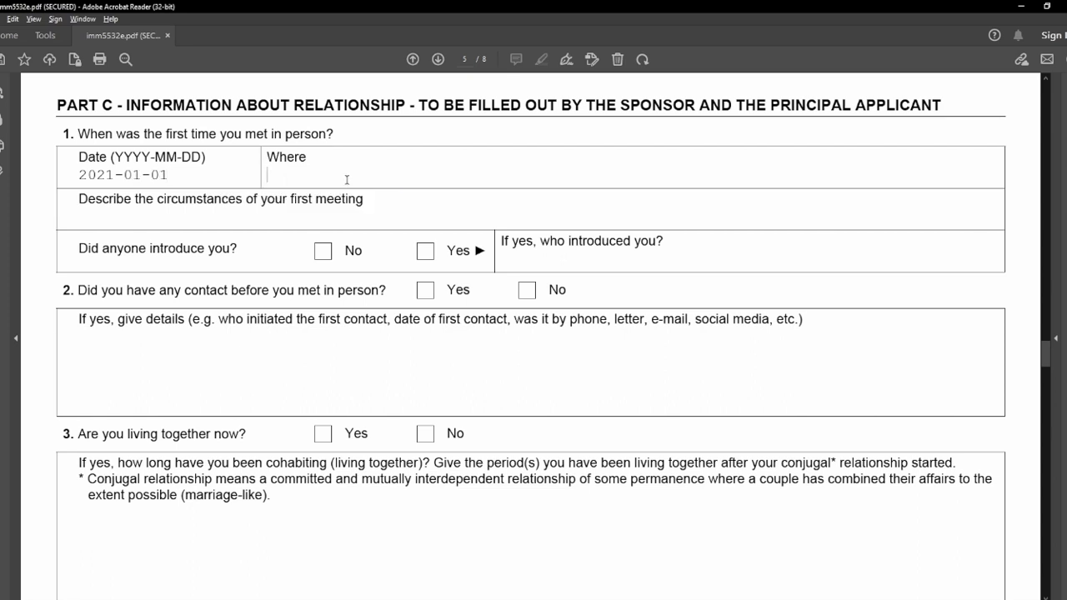
pyautogui.write('New Delhi')
pyautogui.click(305, 216)
pyautogui.moveTo(78, 198); pyautogui.dragTo(369, 197)
pyautogui.click(353, 221)
pyautogui.write('How you met / what you did / who visited whom / who else were there / what you both were doing')
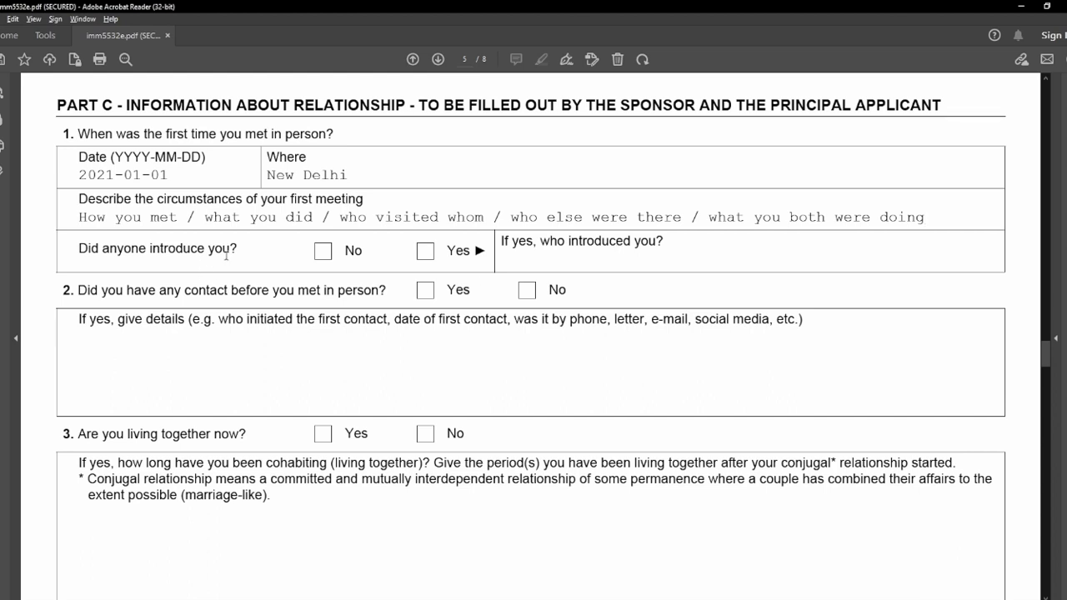
# Answer Yes to being introduced and enter 'Our Parents' as who introduced you.
pyautogui.click(422, 252)
pyautogui.click(545, 263)
pyautogui.write('Our Parentds')
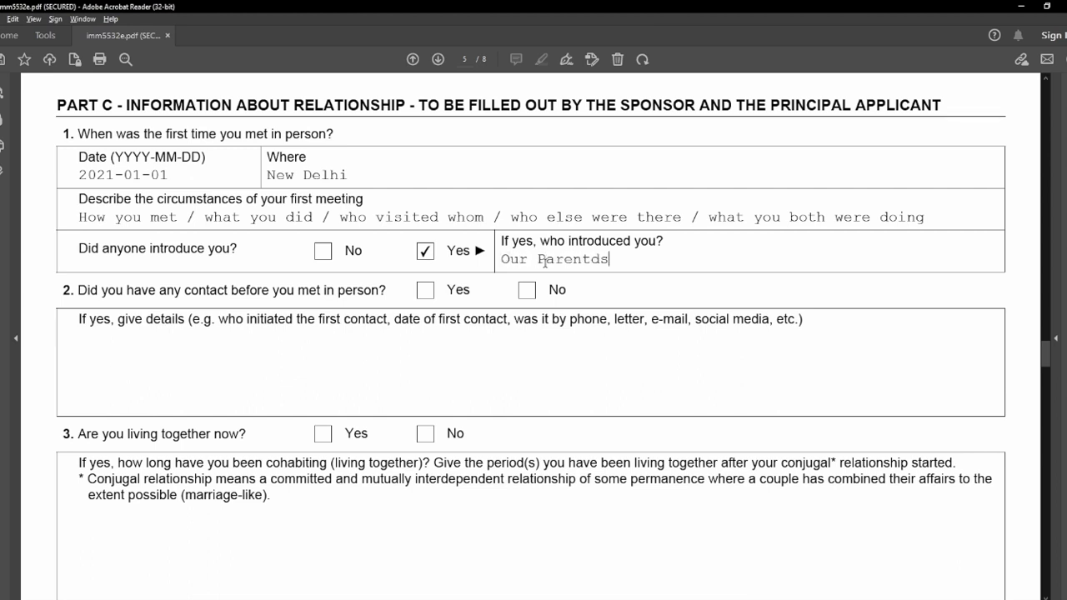
pyautogui.press('BackSpace')
pyautogui.press('BackSpace')
pyautogui.write('s')
# Answer Yes to contact before meeting and paste the first-contact description.
pyautogui.moveTo(79, 291); pyautogui.dragTo(387, 293)
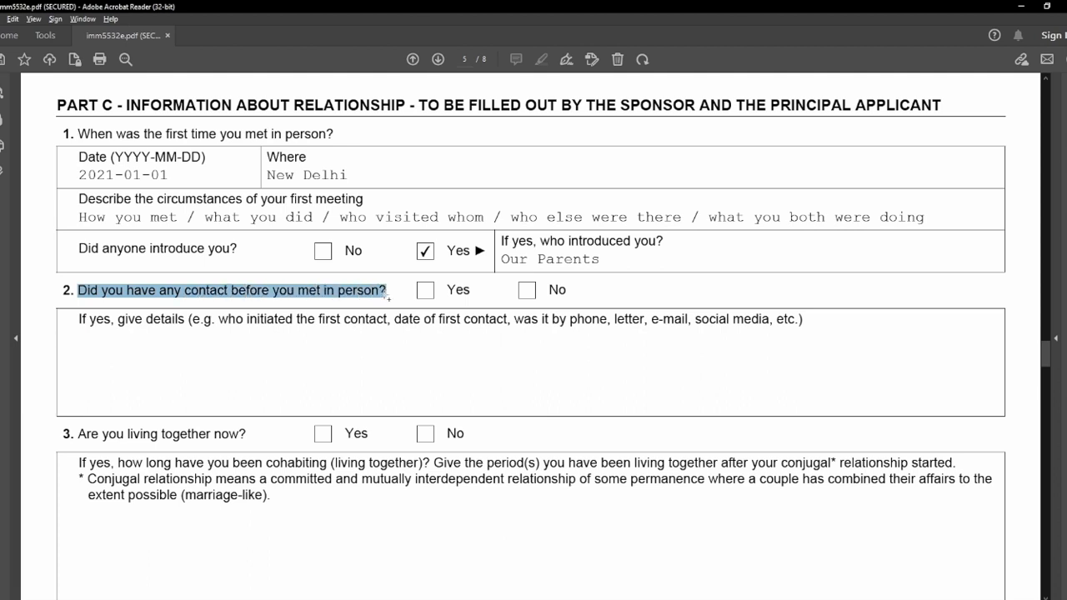
pyautogui.click(394, 295)
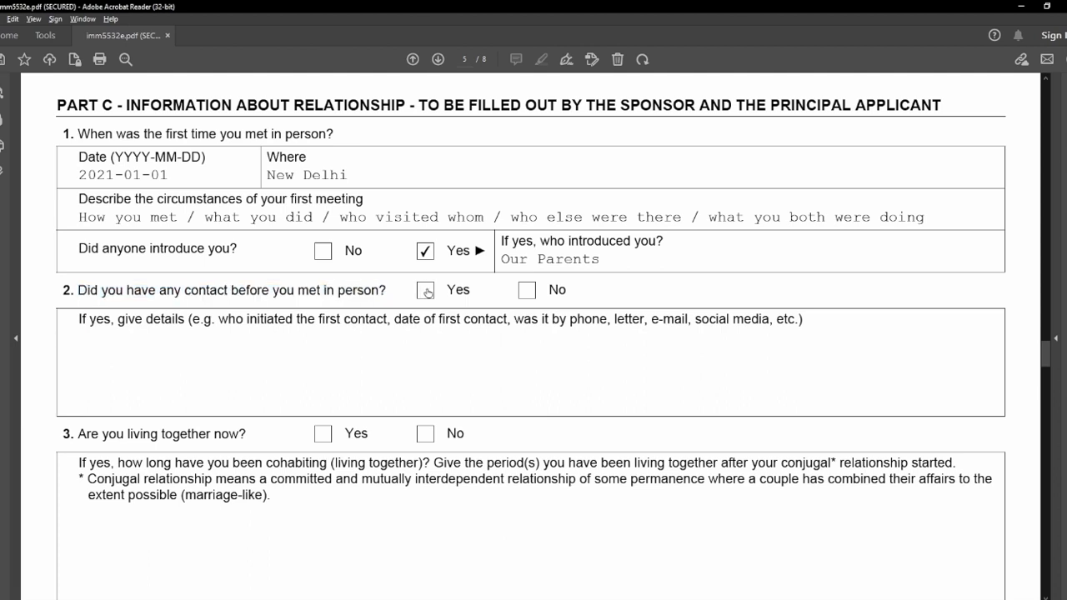
pyautogui.click(425, 290)
pyautogui.click(171, 359)
pyautogui.moveTo(395, 319); pyautogui.dragTo(803, 324)
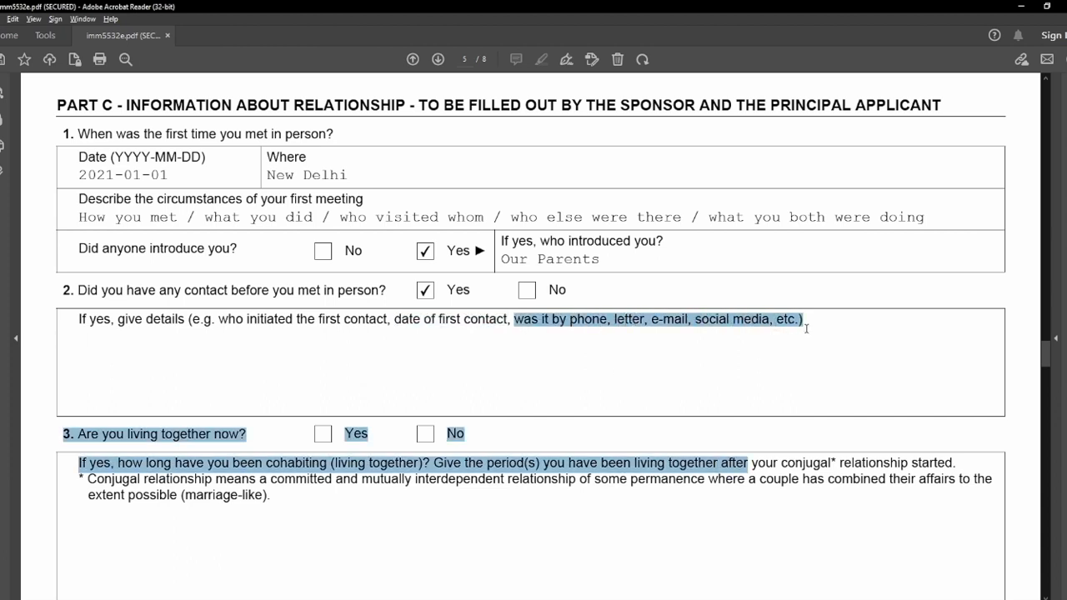
pyautogui.click(598, 380)
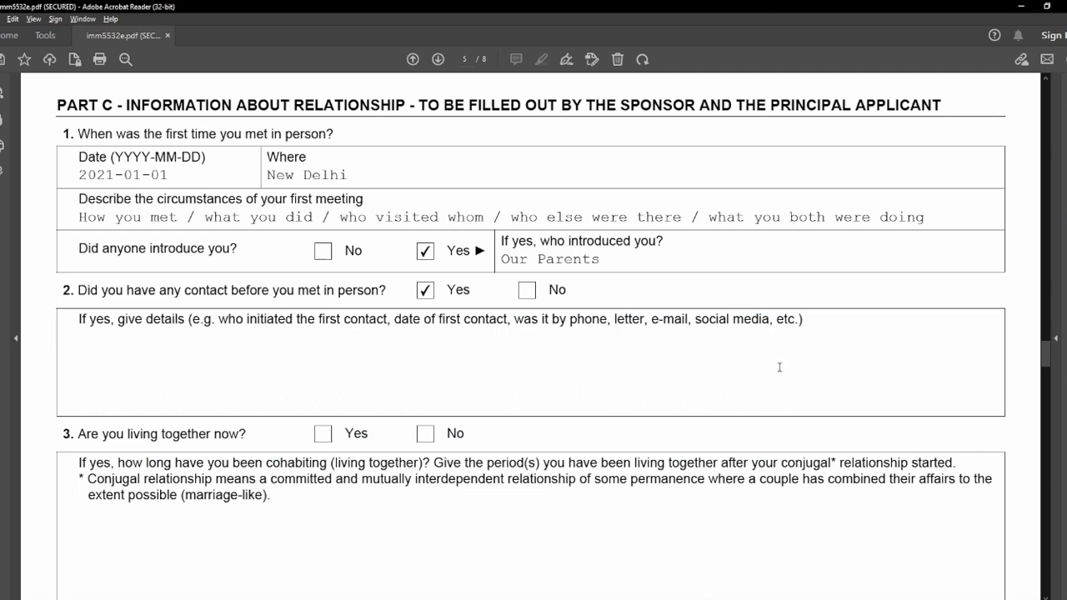
pyautogui.write("Describe the details of your first contact in your own words based on your own relationship story. If you don't exactly remember all the details, write as much as you know. Do not make any false story which may contradict to any of your previous details.")
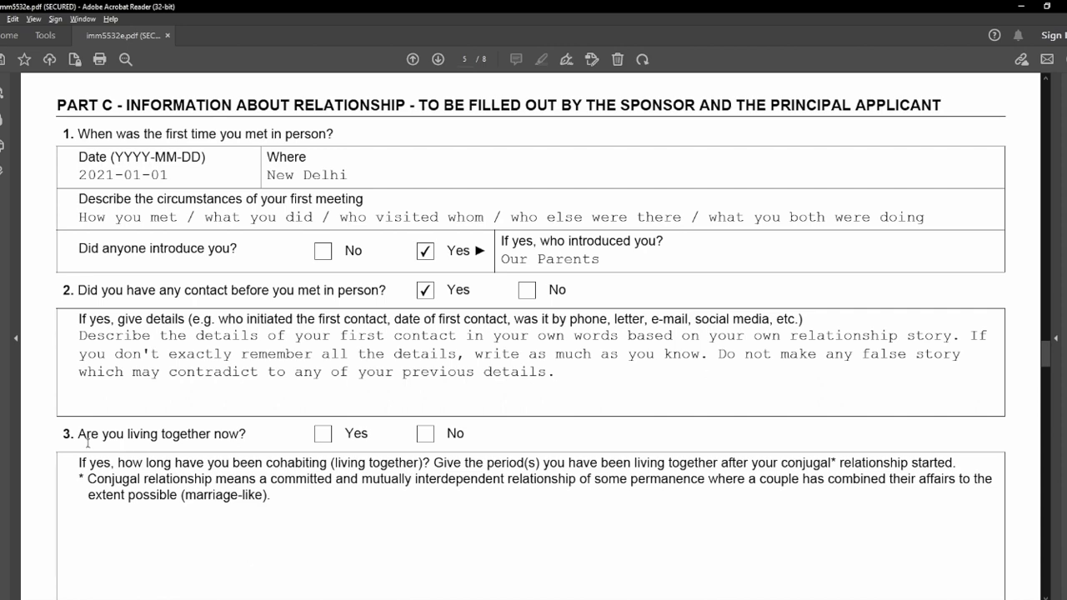
pyautogui.moveTo(79, 434); pyautogui.dragTo(252, 431)
# Answer No to living together and enter N/A for the cohabiting period.
pyautogui.scroll(-2, 253, 432)
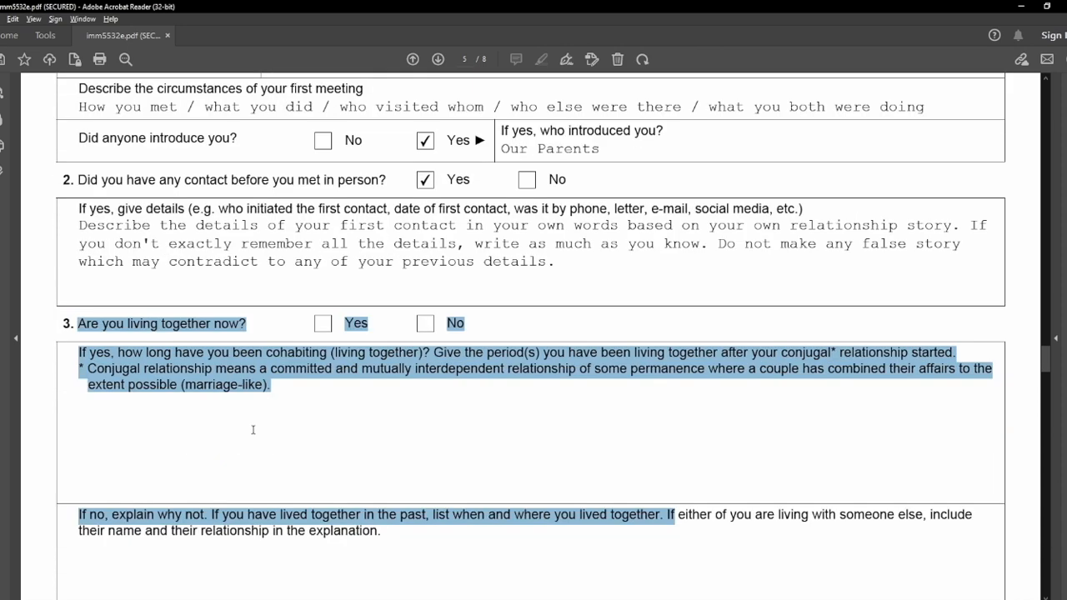
pyautogui.click(456, 331)
pyautogui.click(427, 326)
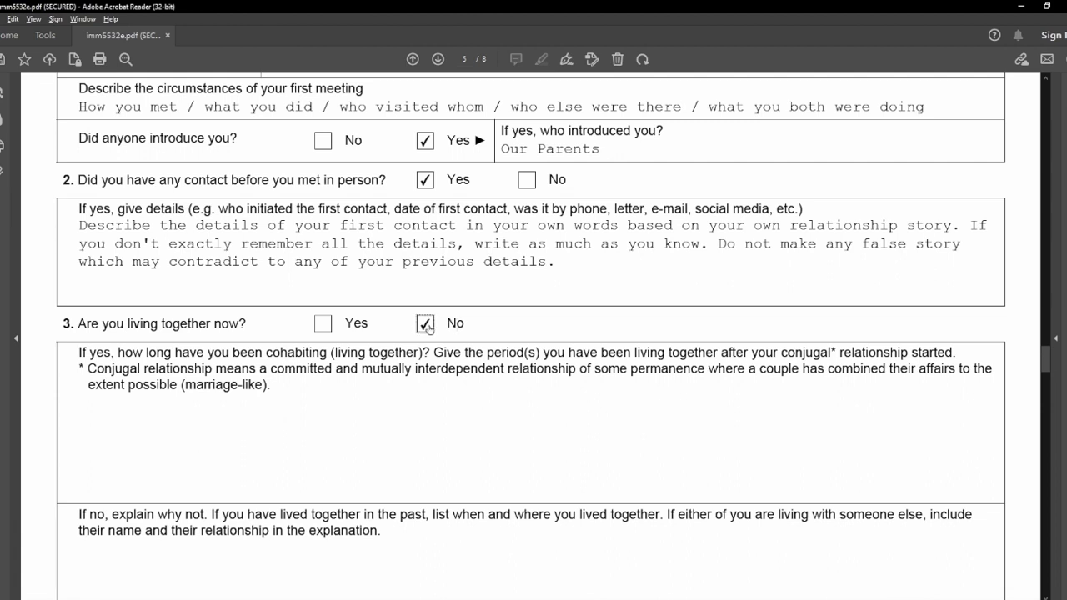
pyautogui.click(344, 414)
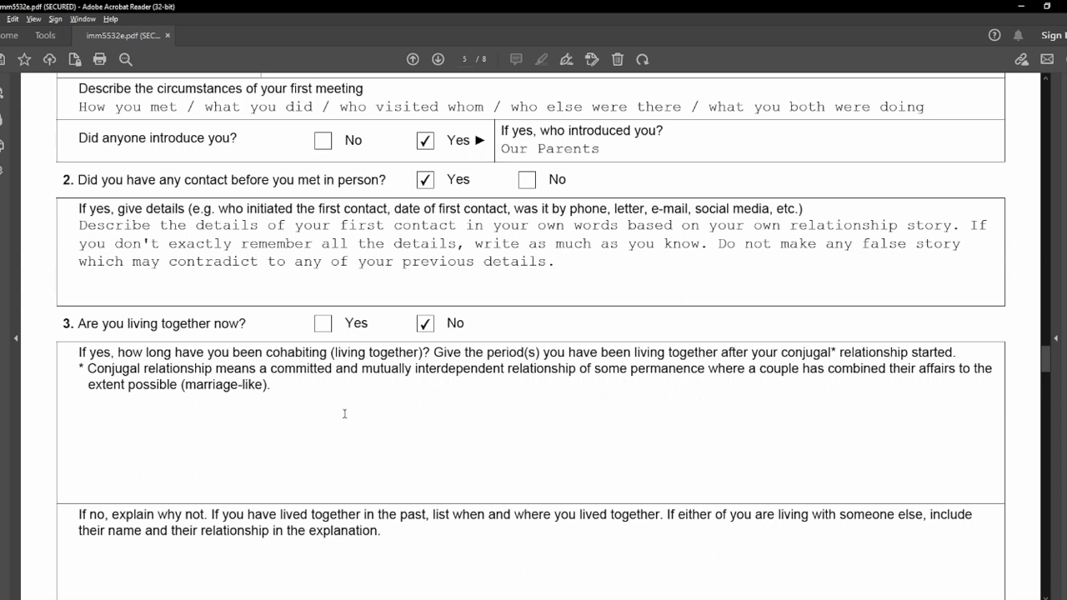
pyautogui.write('N/')
pyautogui.write('A')
pyautogui.scroll(-5, 43, 421)
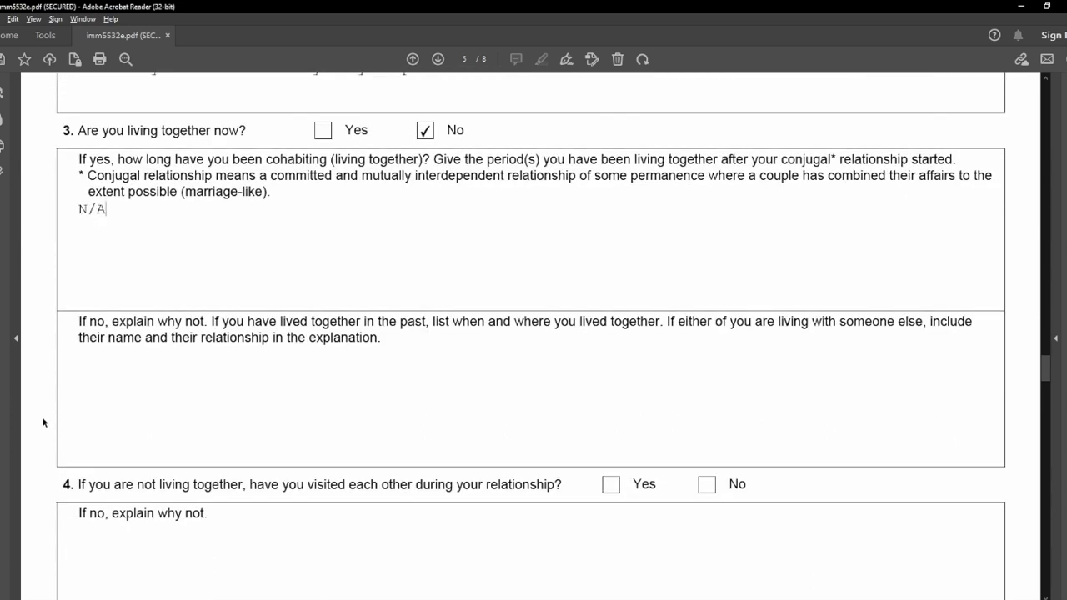
# Paste the explanation of why the couple currently lives apart.
pyautogui.click(129, 390)
pyautogui.doubleClick(97, 322)
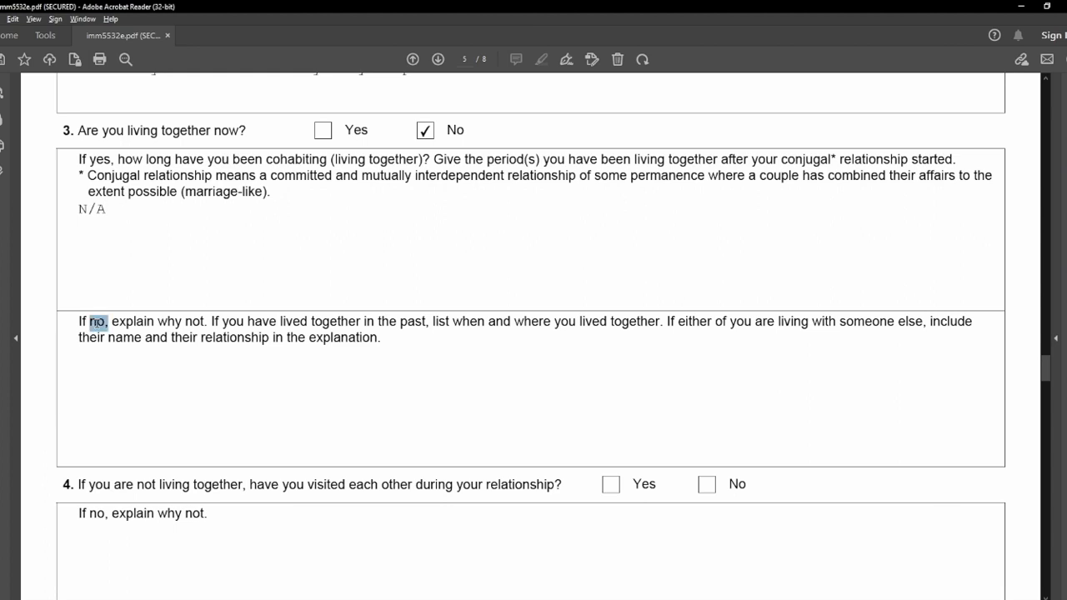
pyautogui.click(100, 364)
pyautogui.write('Arpit and Ayushi got married on xx Date and lived together at their home in India for xx months. Arpit traveled back to Canada on xx Date, and now Arpit is living alone in Toronto while Ayushi is currently living in India.')
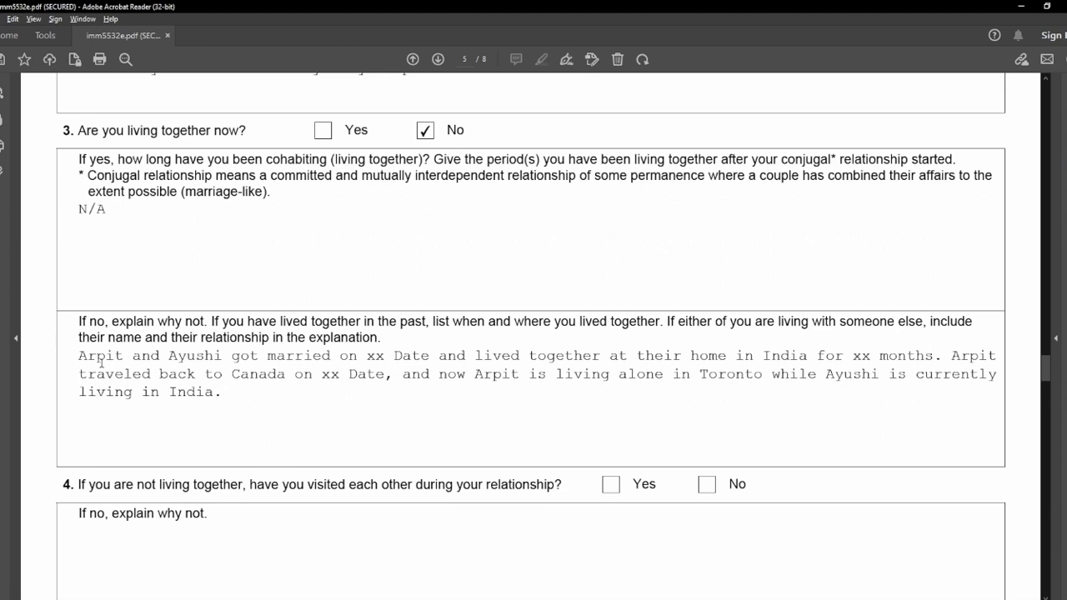
pyautogui.moveTo(474, 358); pyautogui.dragTo(899, 358)
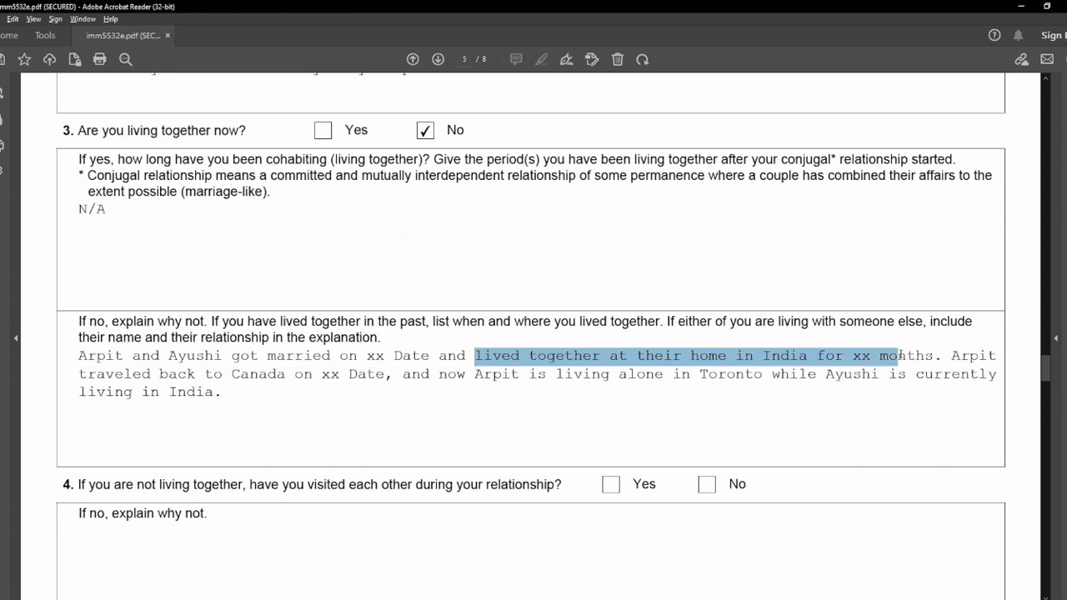
pyautogui.click(899, 356)
pyautogui.moveTo(313, 375); pyautogui.dragTo(933, 375)
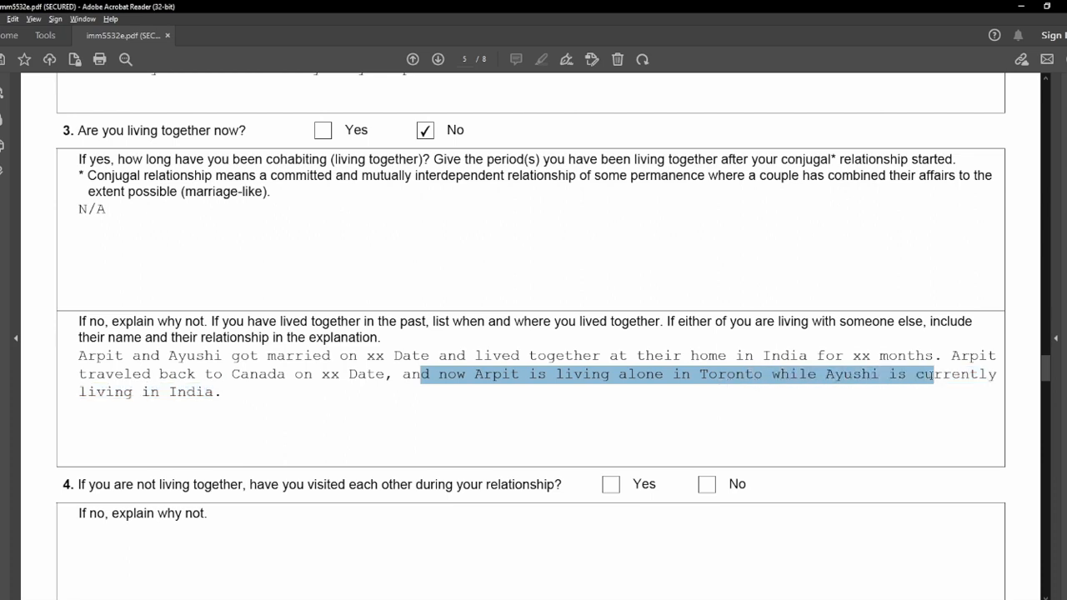
pyautogui.click(248, 396)
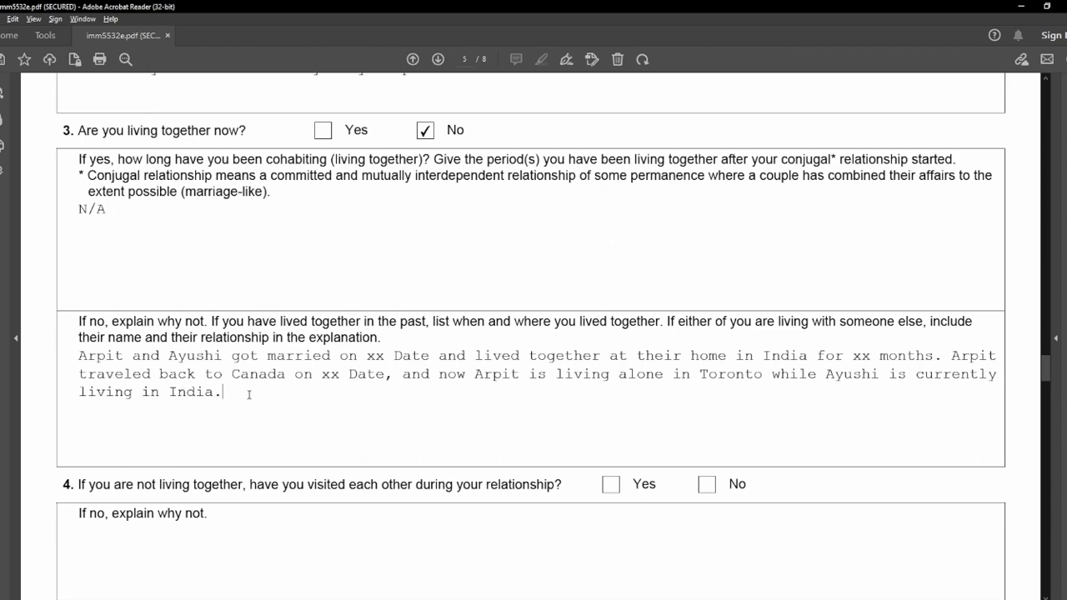
pyautogui.scroll(-5, 46, 451)
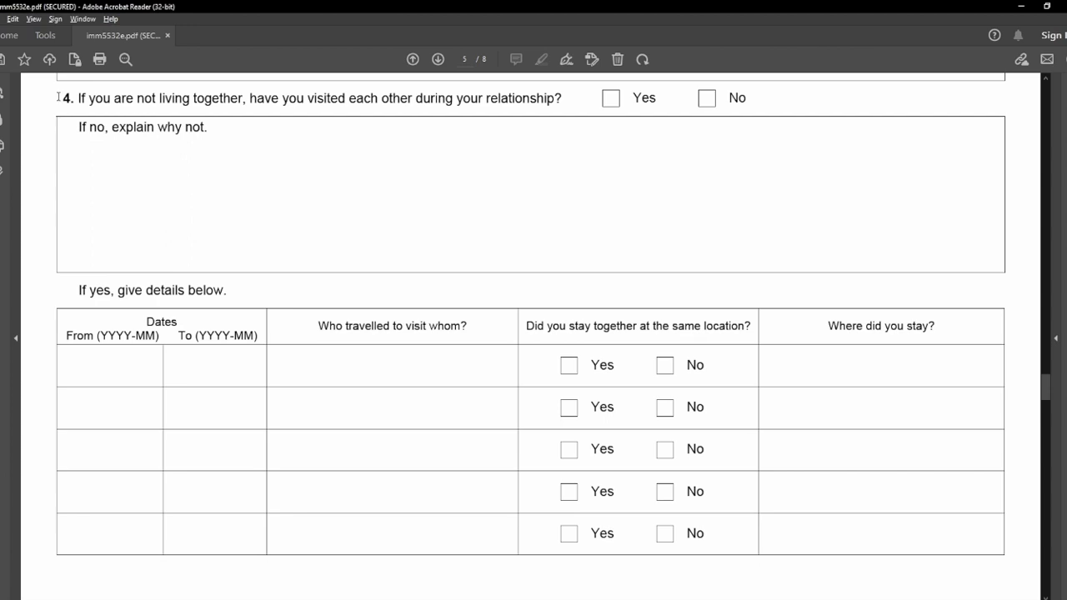
pyautogui.moveTo(75, 98); pyautogui.dragTo(293, 103)
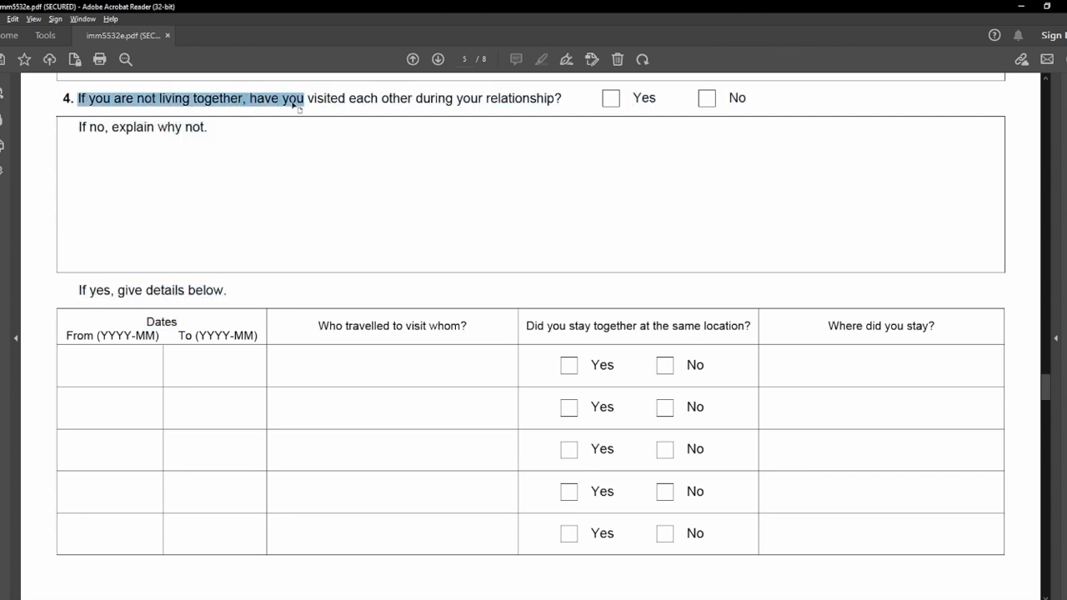
pyautogui.click(381, 103)
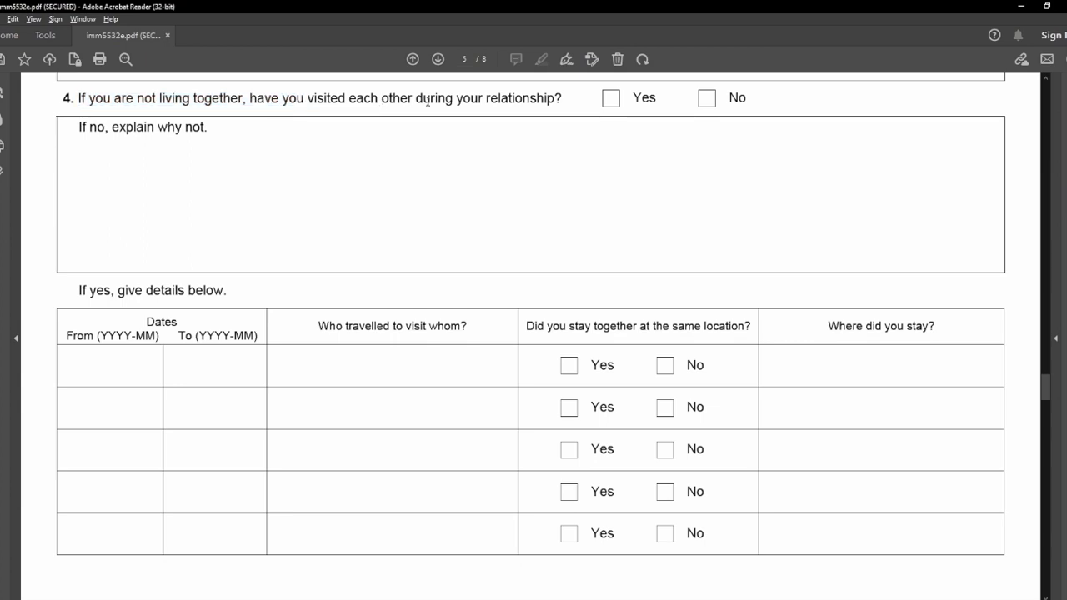
# Tick No for visiting each other and paste the reason no visits have happened since marrying.
pyautogui.moveTo(416, 100); pyautogui.dragTo(554, 101)
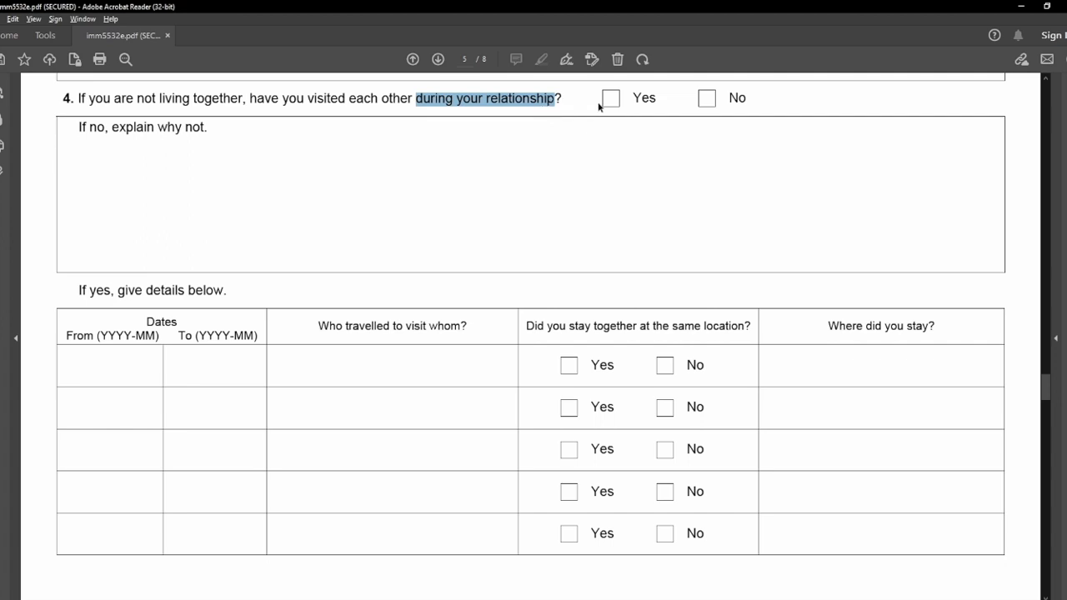
pyautogui.click(715, 102)
pyautogui.click(715, 102)
pyautogui.click(210, 201)
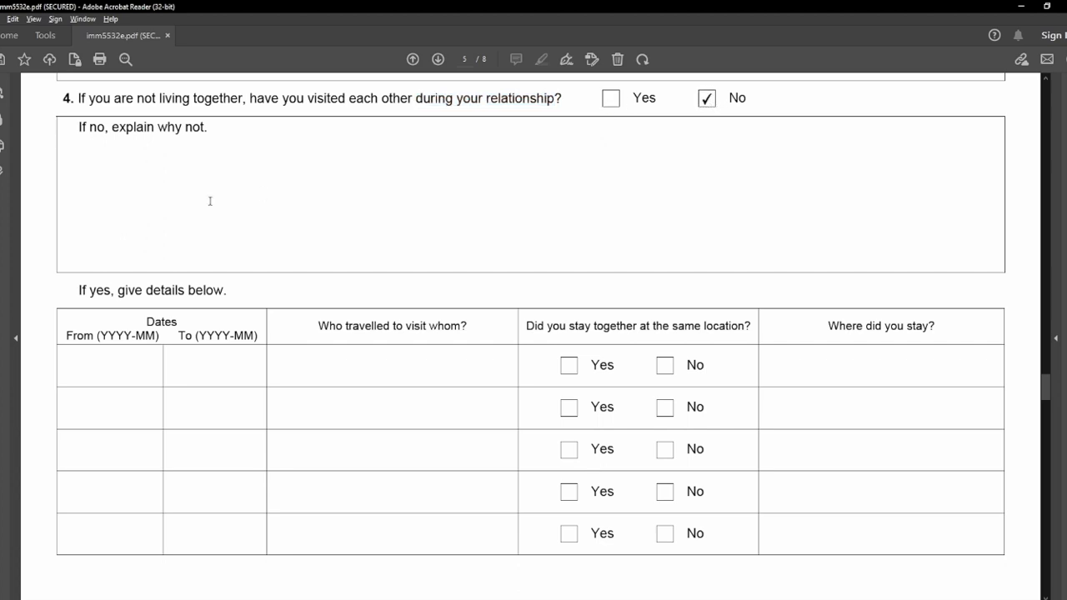
pyautogui.write("Arpit and Ayushi lived together for XX months after their marriage on xx date. Arpit traveled back to Canada on xx date as he had to return to his office in Toronto and also had to submit Ayushi's PR Sponsorship's application as soon as possible. Since they just got married on xx date, and Arpit returned to Canada on xx date, they did not get time to visit each other so far.")
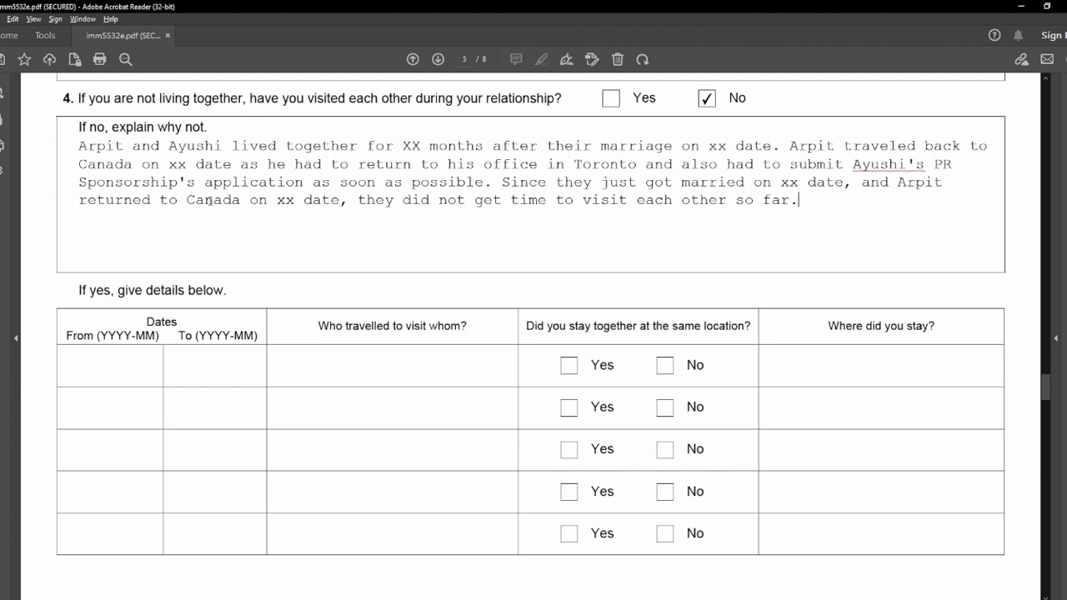
pyautogui.click(71, 292)
# Enter N/A in the visits table's From and To date cells, dismissing format warnings.
pyautogui.click(103, 367)
pyautogui.write('N')
pyautogui.write('?A')
pyautogui.press('BackSpace')
pyautogui.press('BackSpace')
pyautogui.write('/A')
pyautogui.click(218, 375)
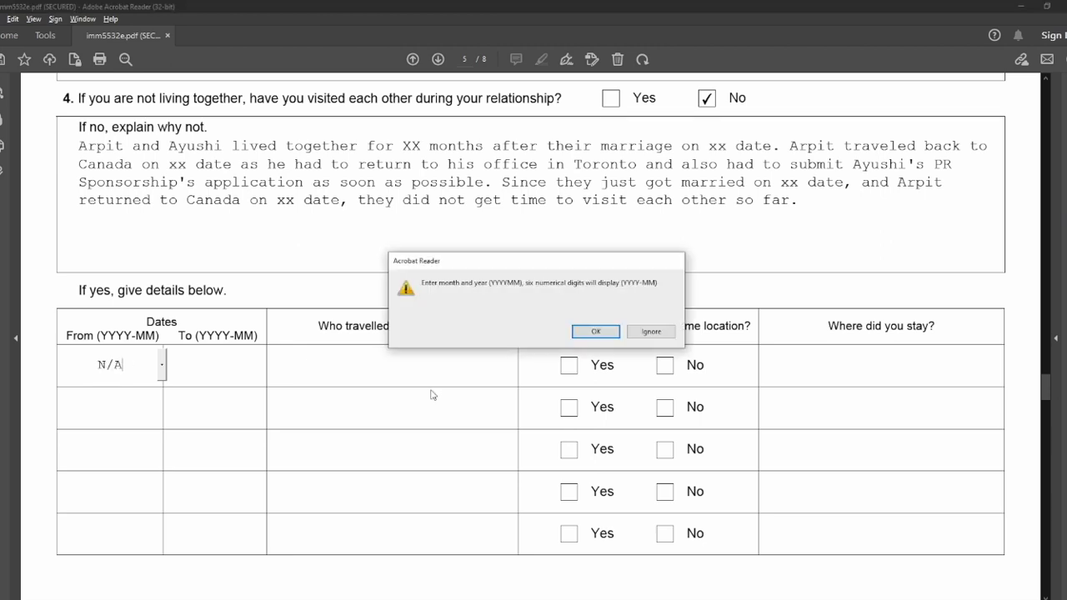
pyautogui.click(605, 333)
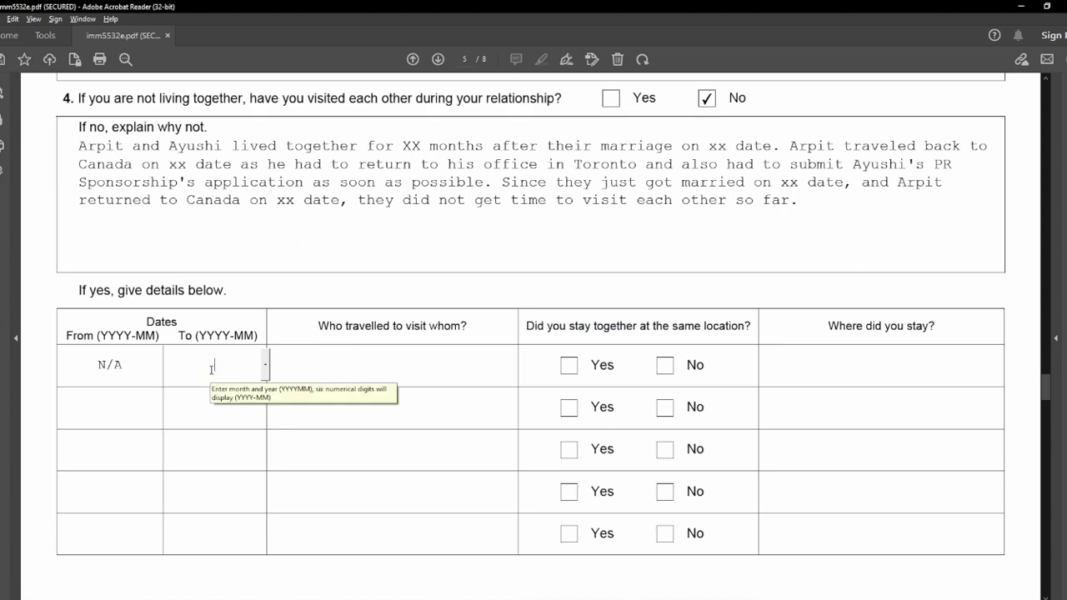
pyautogui.write('N/A')
# Enter N/A in the Who travelled and Where did you stay cells, then reach page 6.
pyautogui.click(337, 357)
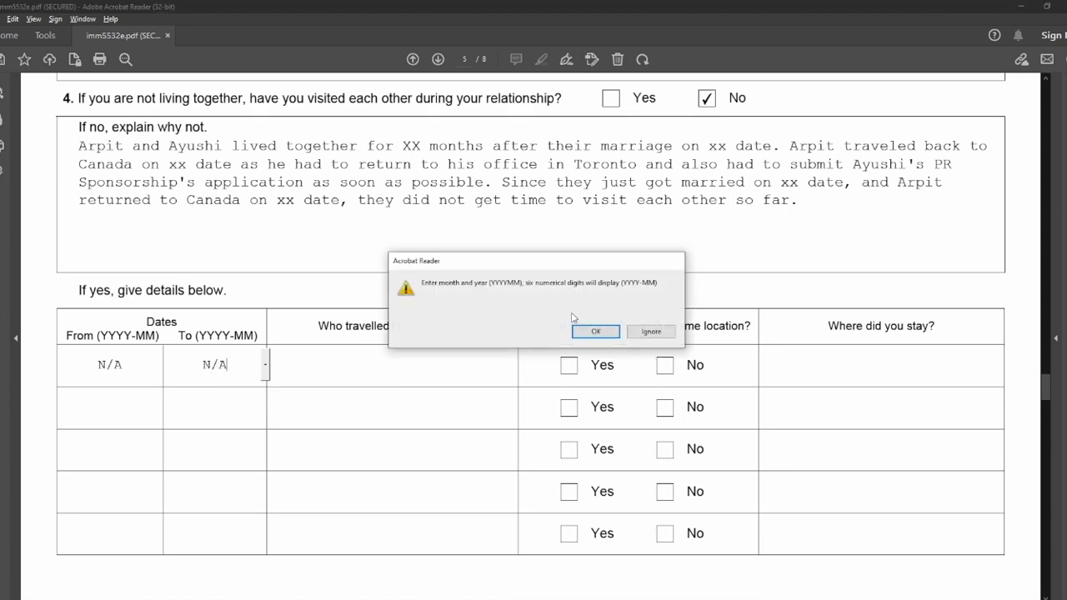
pyautogui.click(596, 330)
pyautogui.write('N/A')
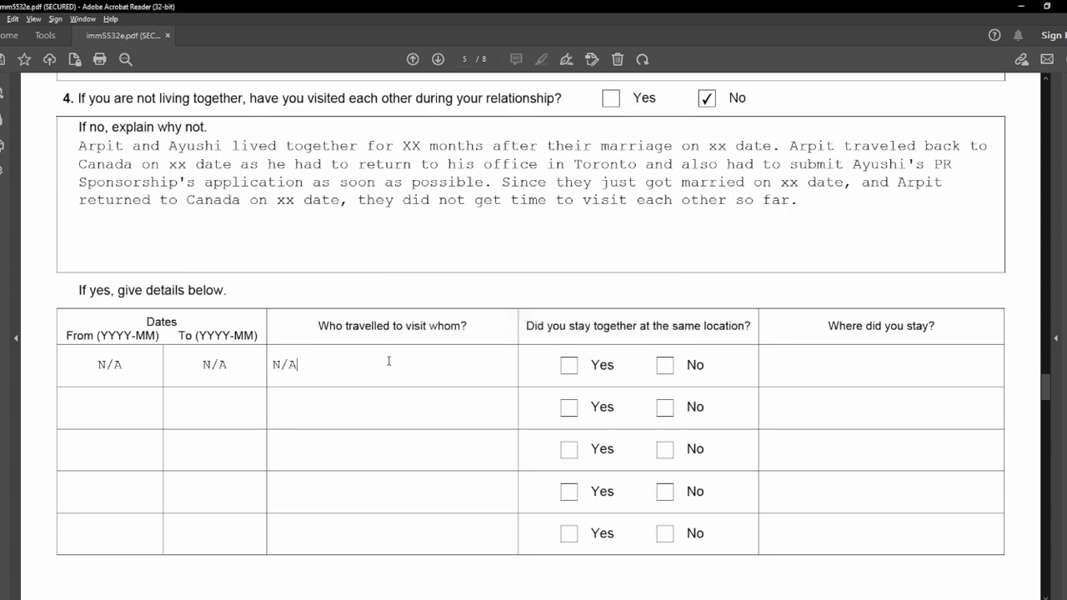
pyautogui.scroll(1, 495, 361)
pyautogui.click(845, 395)
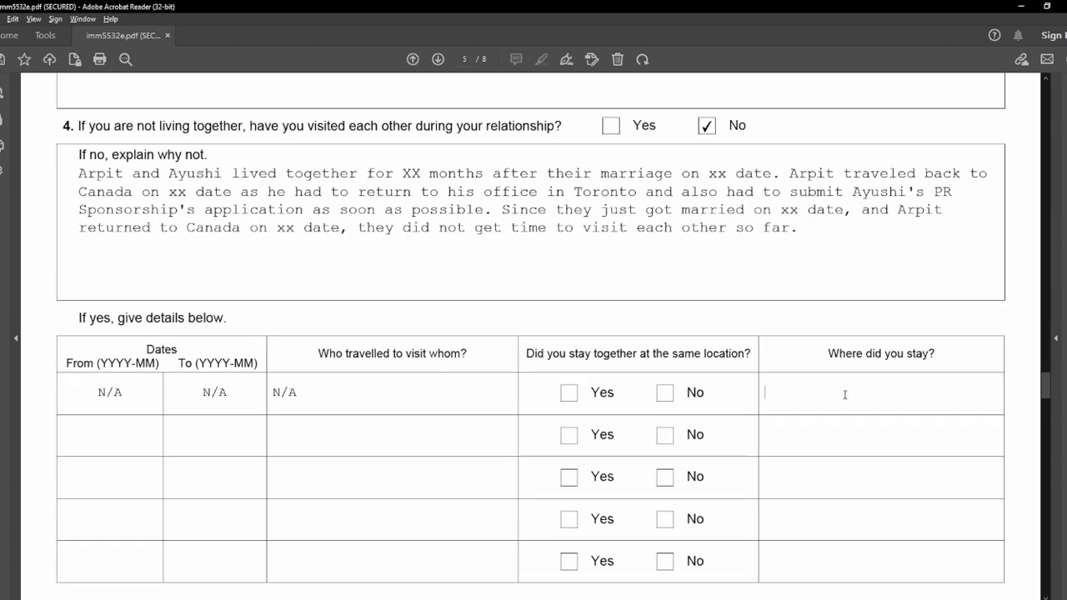
pyautogui.write('N/A')
pyautogui.scroll(-10, 844, 393)
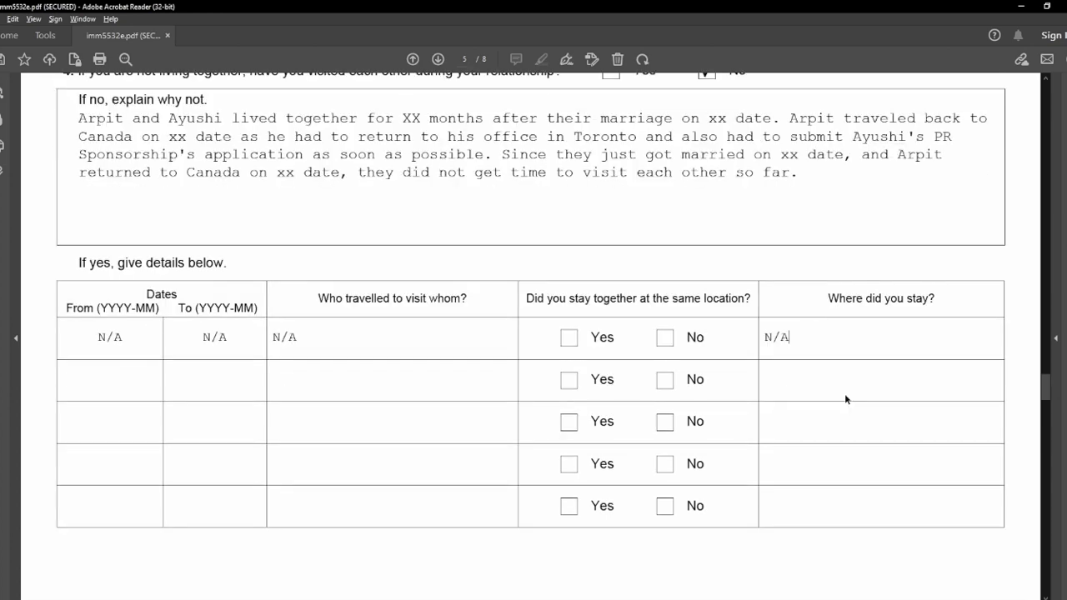
pyautogui.scroll(-1, 136, 297)
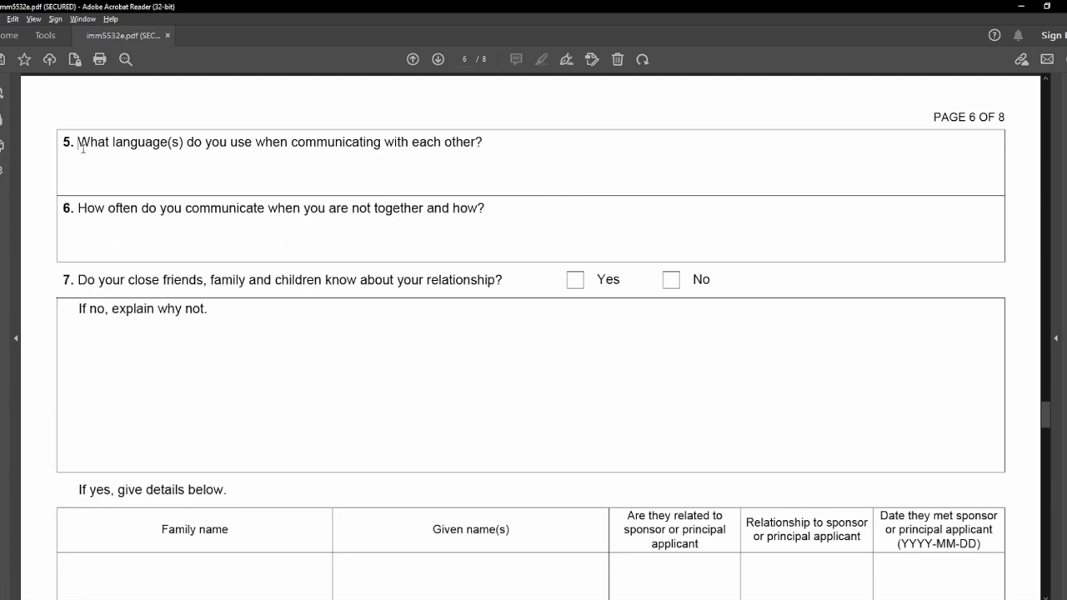
# Answer question 5 with English and Hindi on separate lines.
pyautogui.click(215, 168)
pyautogui.write('English')
pyautogui.press('Return')
pyautogui.write('Hindi')
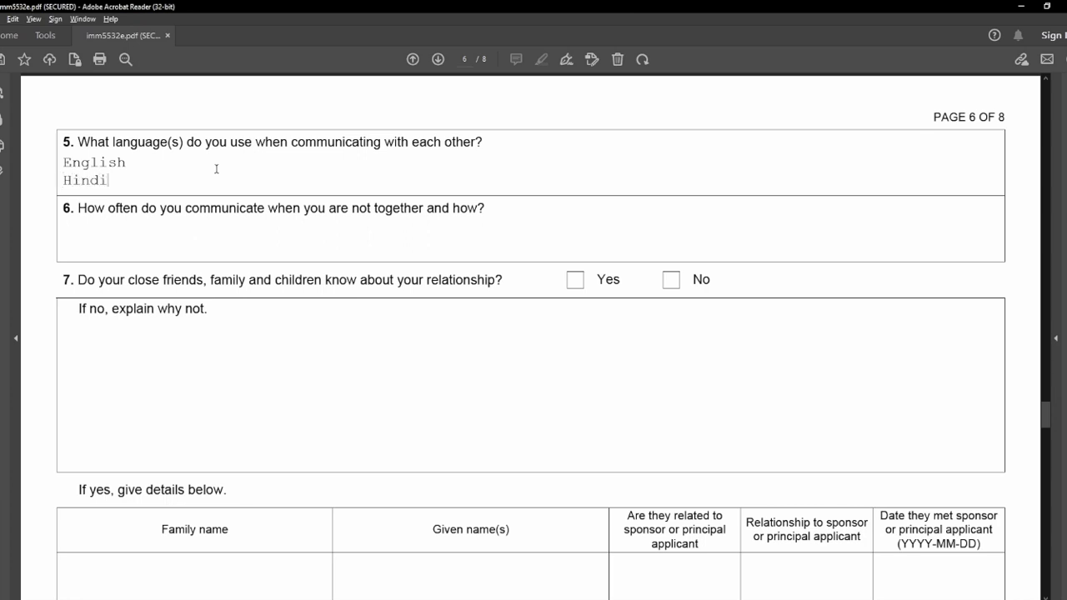
# Paste 'Everyday on WhatsApp Chat, Audio/Video Calls, Emails' into question 6.
pyautogui.click(217, 229)
pyautogui.write('Everyday on WhatsApp Chat, WhatsApp Audio/Video Calls, Emails')
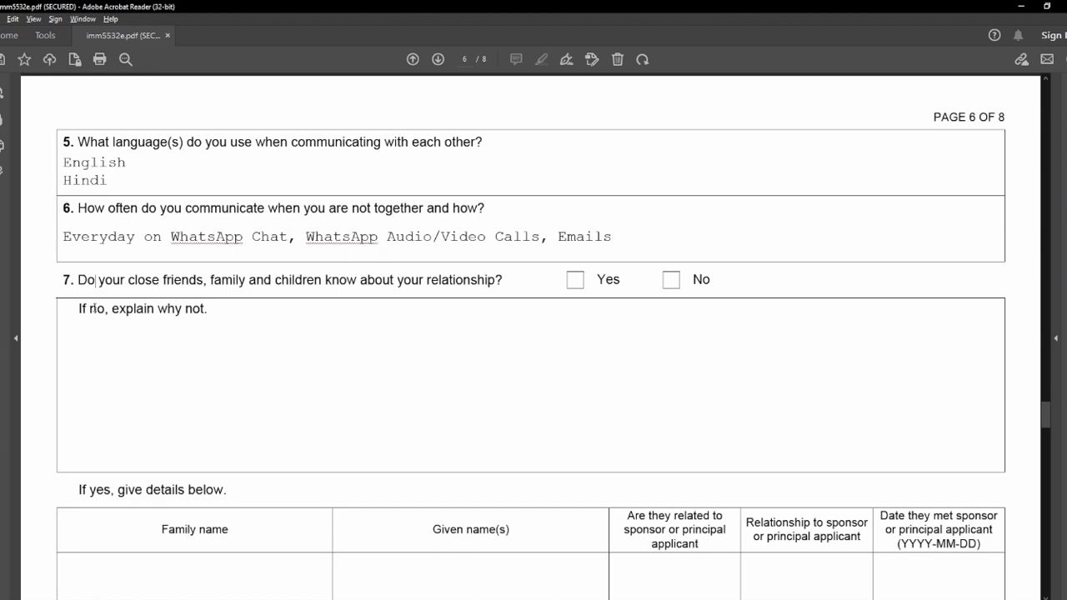
pyautogui.scroll(-5, 69, 295)
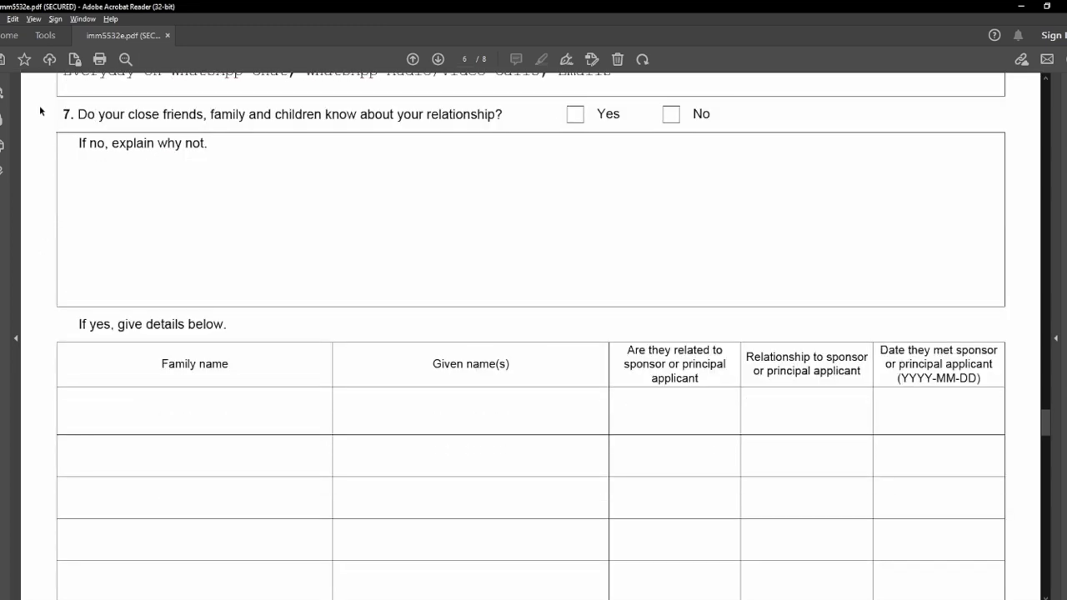
# Answer Yes to question 7 and enter N/A in its 'If no' box.
pyautogui.moveTo(76, 115); pyautogui.dragTo(503, 116)
pyautogui.click(503, 116)
pyautogui.click(575, 114)
pyautogui.click(290, 237)
pyautogui.write('N/A')
# Fill question 7's details table with five people: three sponsor relations, two applicant relations.
pyautogui.scroll(-3, 79, 349)
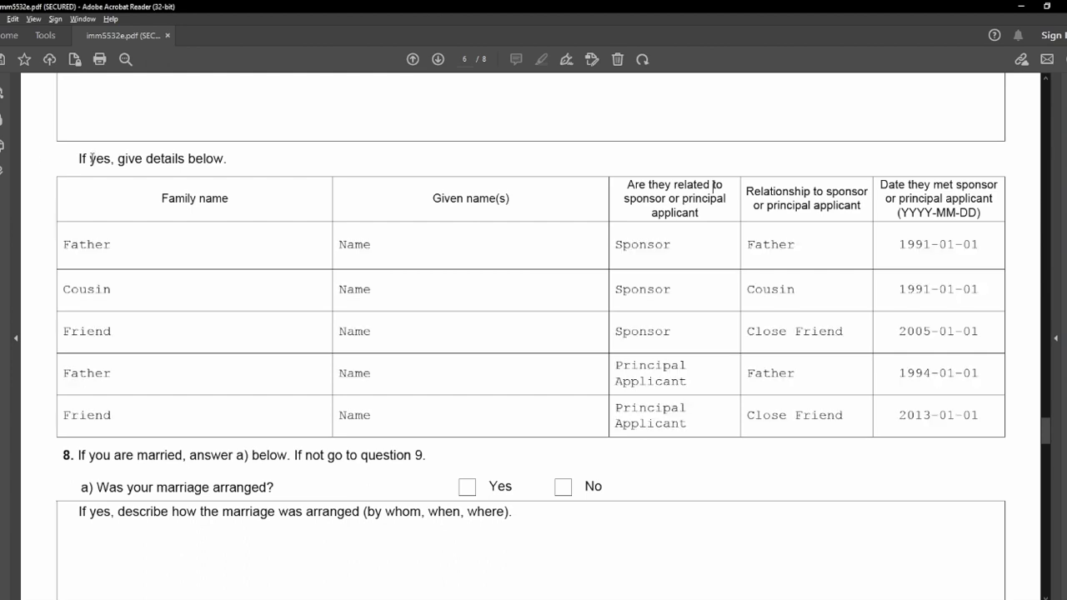
pyautogui.moveTo(148, 193); pyautogui.dragTo(504, 208)
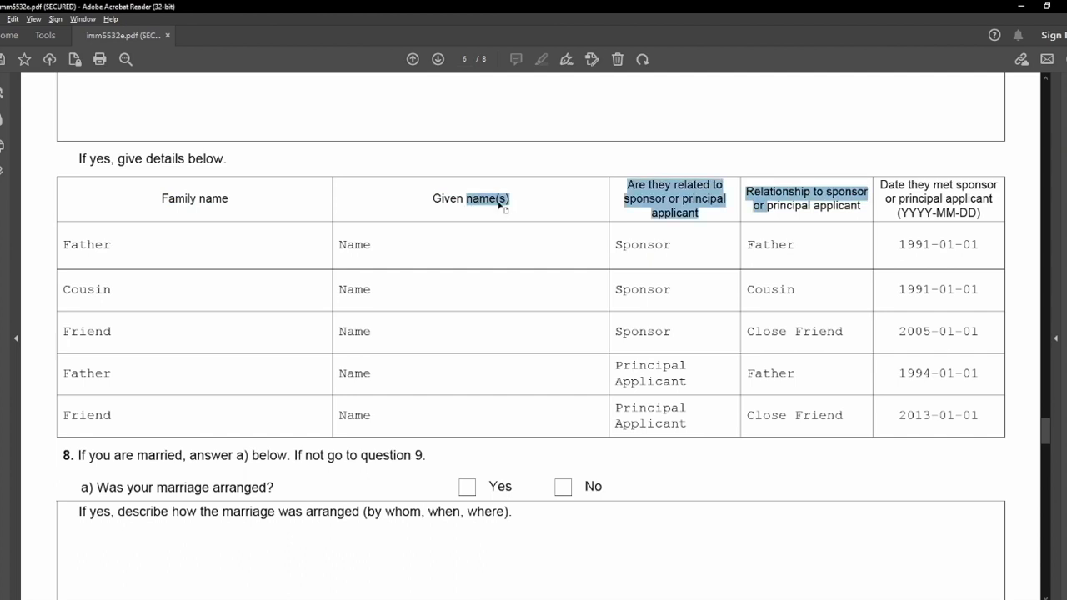
pyautogui.click(638, 207)
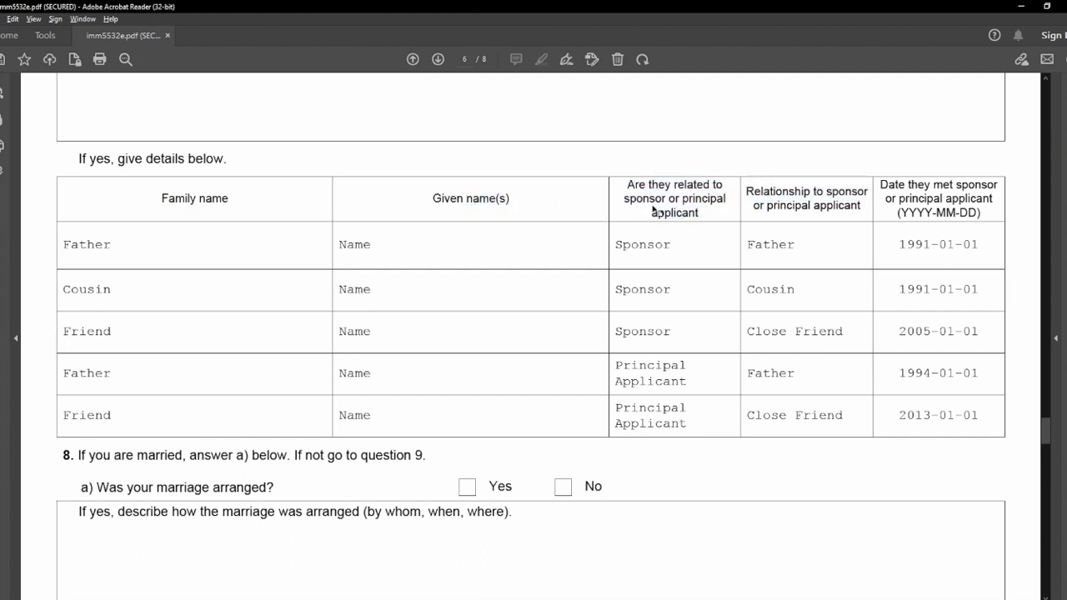
pyautogui.doubleClick(701, 200)
pyautogui.click(753, 196)
pyautogui.doubleClick(888, 187)
pyautogui.moveTo(748, 192); pyautogui.dragTo(842, 186)
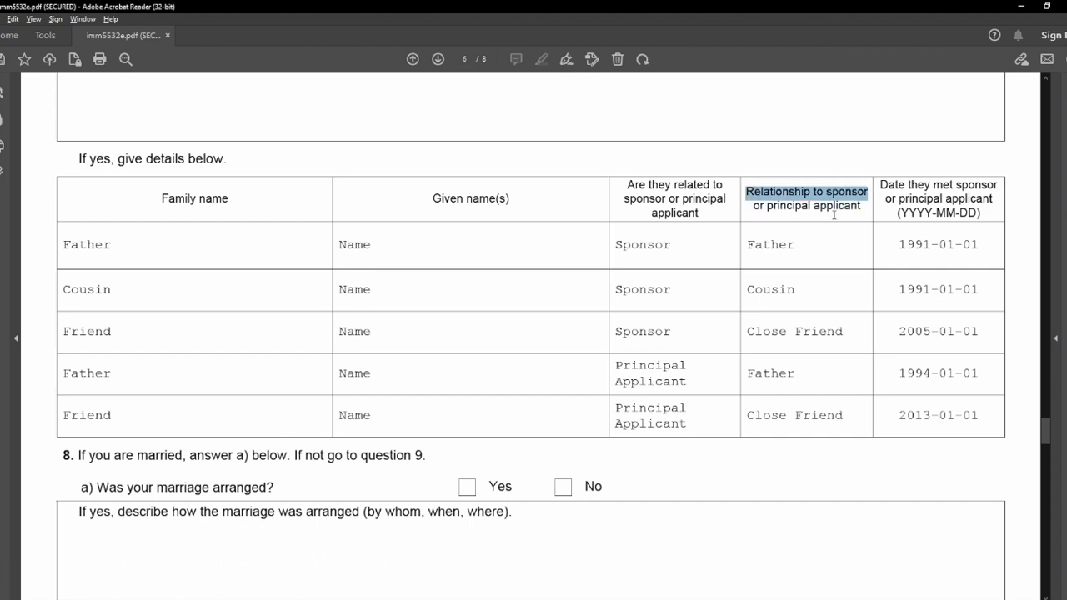
pyautogui.click(840, 210)
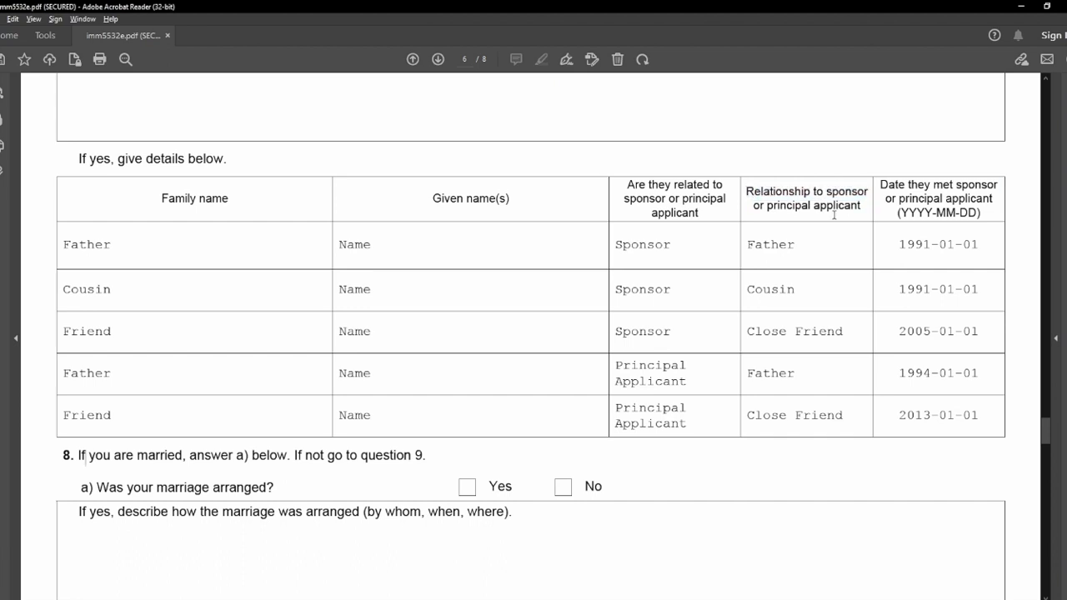
pyautogui.doubleClick(896, 186)
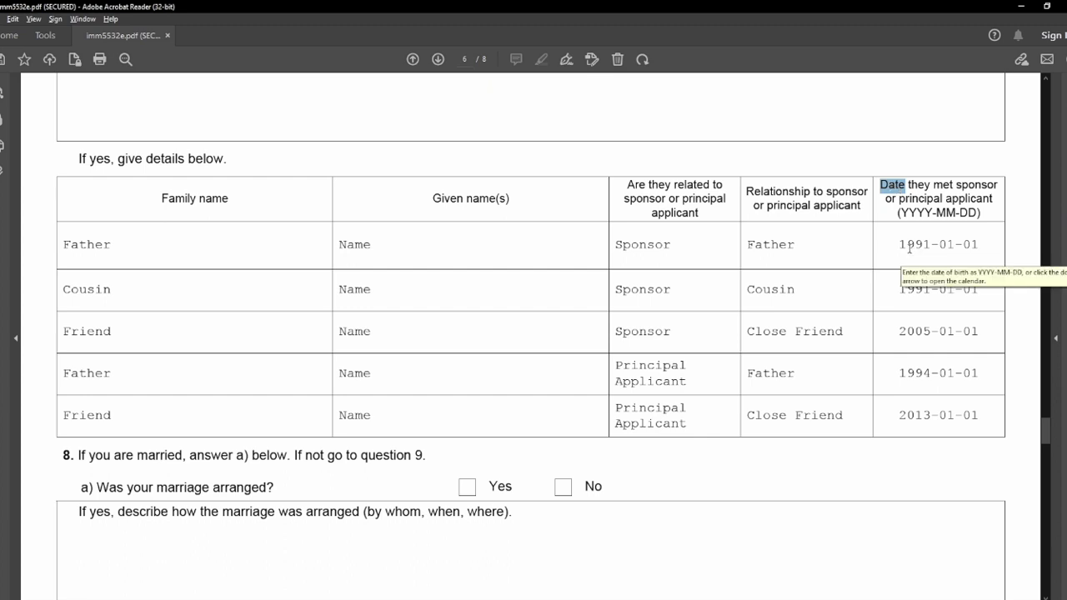
# Check the date-met values in rows 1, 4 and 5 of the table.
pyautogui.click(959, 238)
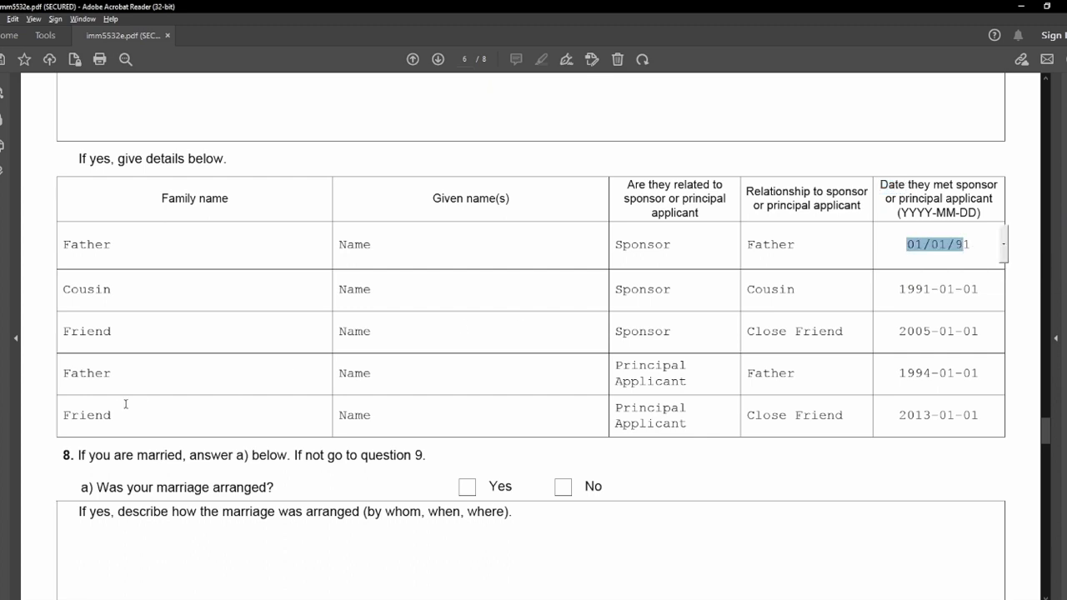
pyautogui.click(73, 371)
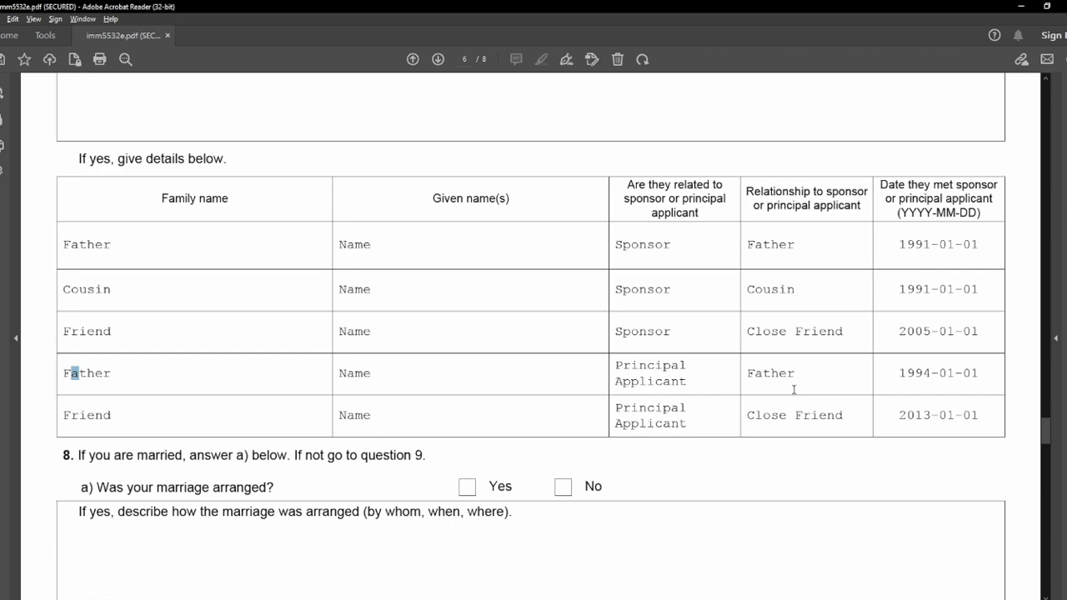
pyautogui.click(927, 387)
pyautogui.click(986, 409)
pyautogui.click(1011, 455)
# Mark question 8a's marriage as arranged and paste a placeholder description of the arrangement.
pyautogui.scroll(-8, 50, 400)
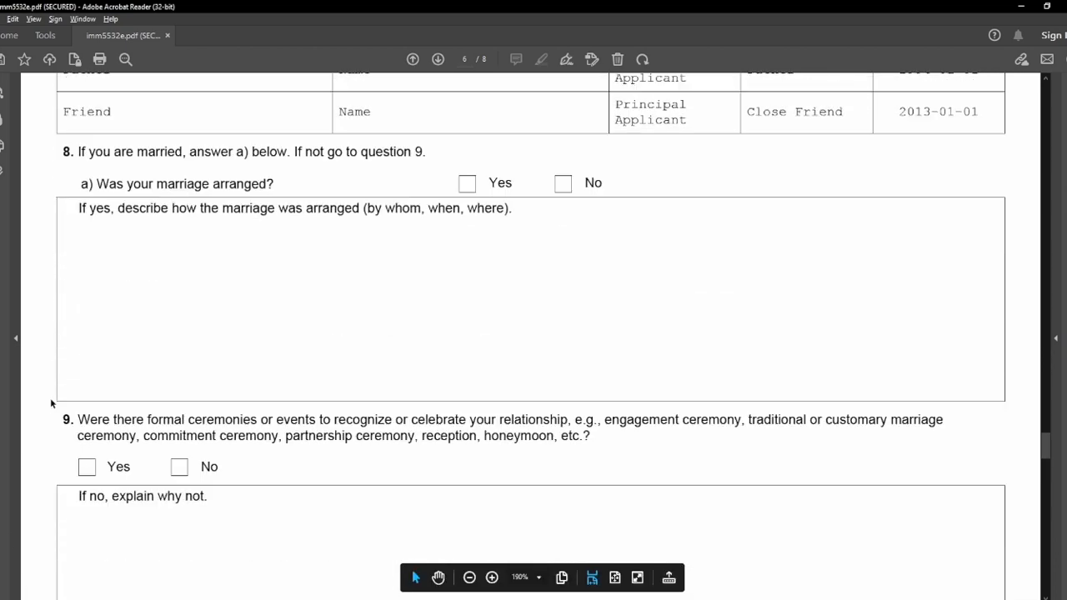
pyautogui.moveTo(64, 126); pyautogui.dragTo(285, 127)
pyautogui.click(278, 127)
pyautogui.moveTo(96, 156); pyautogui.dragTo(297, 168)
pyautogui.click(301, 167)
pyautogui.click(469, 157)
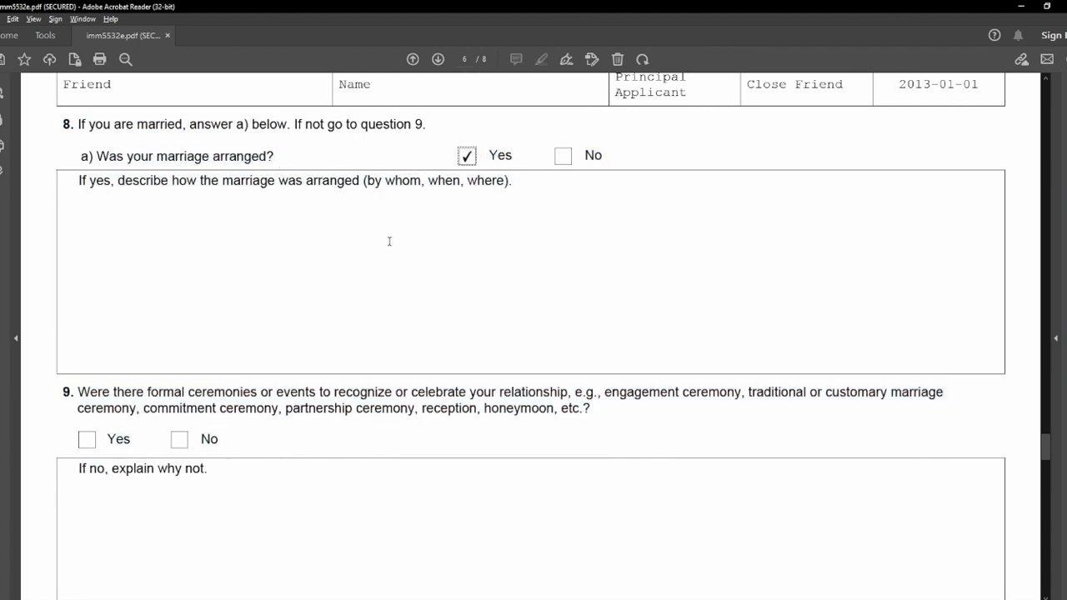
pyautogui.click(389, 241)
pyautogui.write('Describe in your own words.')
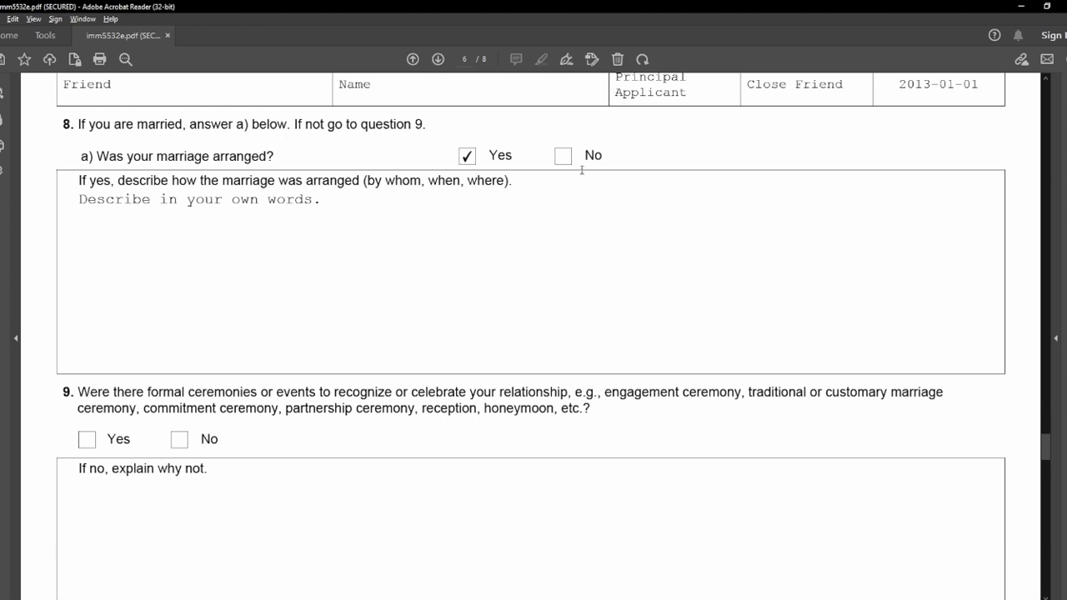
# Answer Yes to question 9 about ceremonies and enter N/A under 'If no'.
pyautogui.scroll(-5, 116, 375)
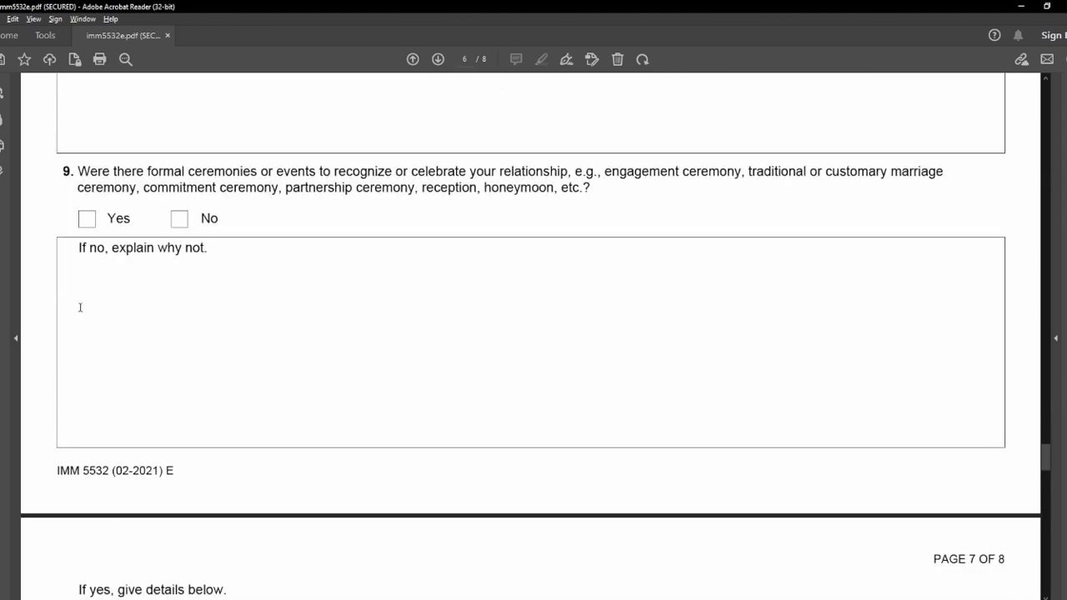
pyautogui.click(106, 175)
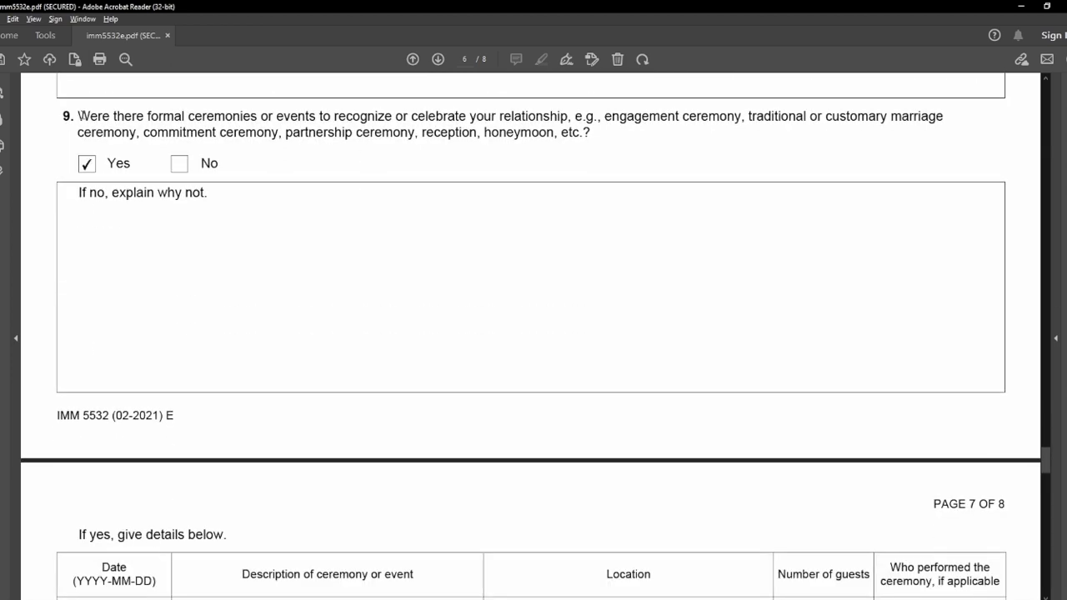
pyautogui.moveTo(79, 116); pyautogui.dragTo(346, 117)
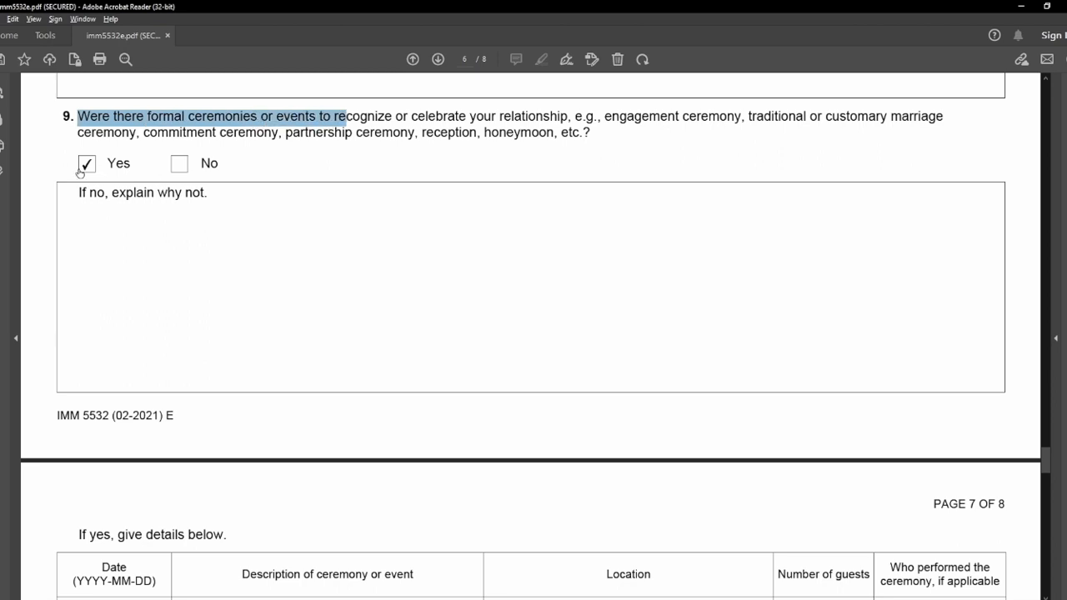
pyautogui.click(143, 224)
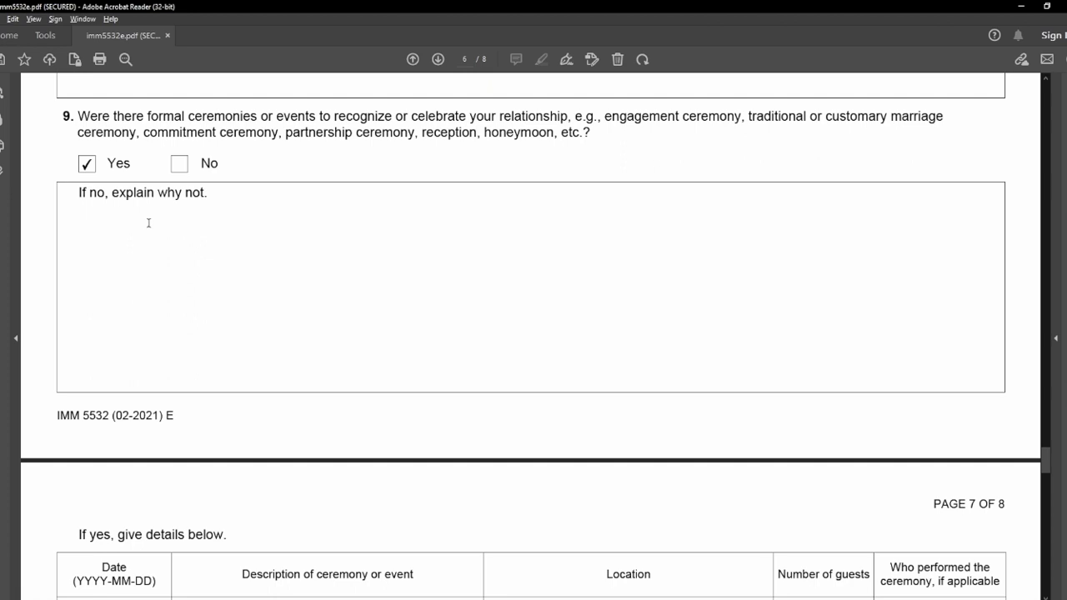
pyautogui.write('N/A')
# Mark parents and other relatives as attending, both partners' children as not attending.
pyautogui.scroll(-10, 33, 341)
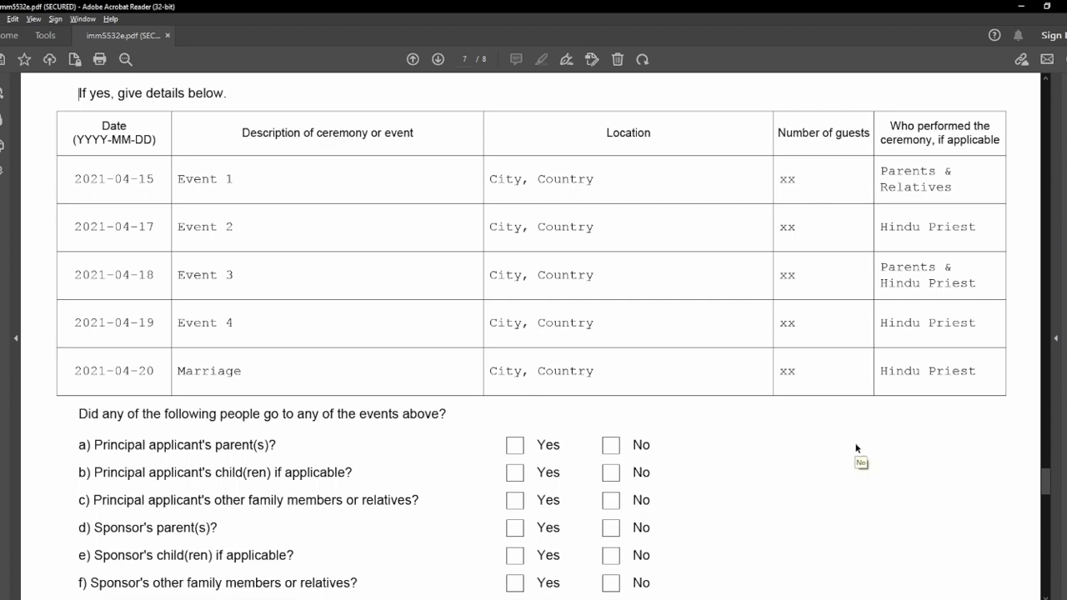
pyautogui.scroll(-5, 856, 449)
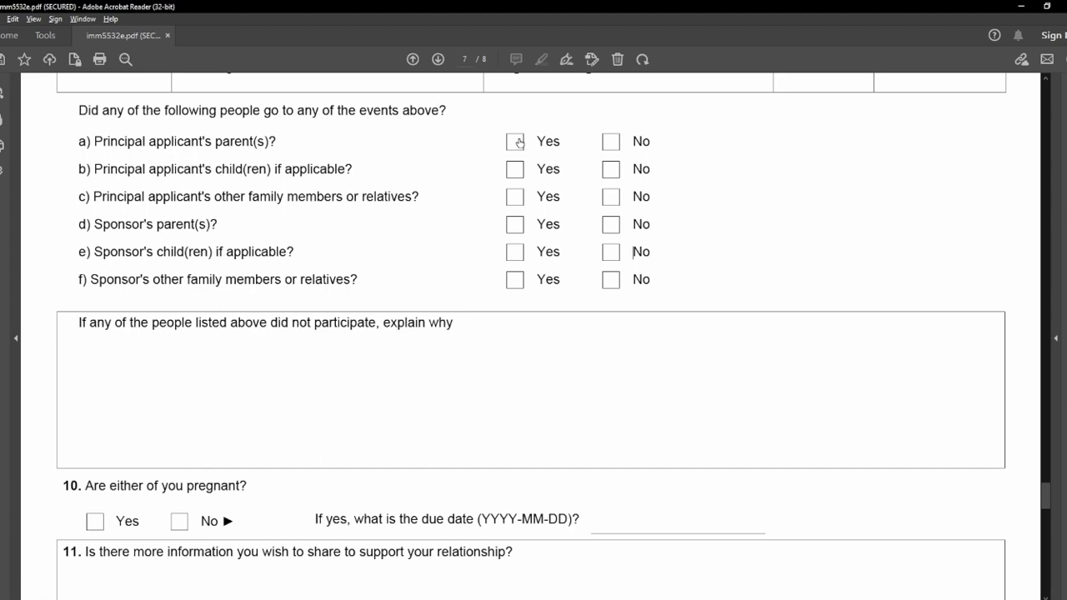
pyautogui.click(516, 141)
pyautogui.click(607, 173)
pyautogui.click(510, 199)
pyautogui.click(517, 226)
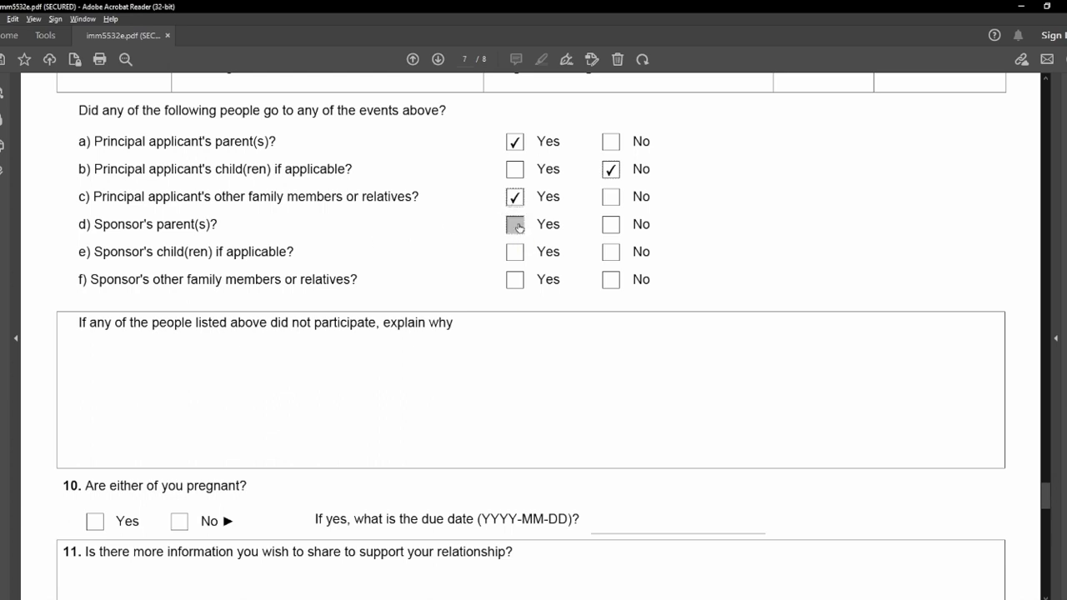
pyautogui.click(618, 259)
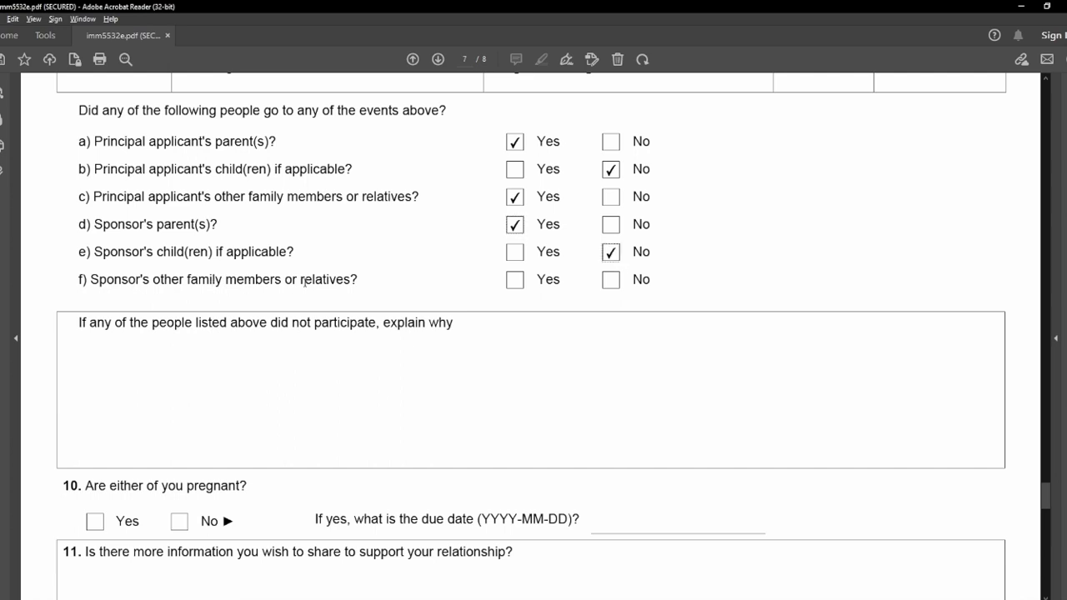
pyautogui.click(512, 283)
# Paste the explanation that neither partner has children into the 'did not participate' box.
pyautogui.moveTo(77, 322); pyautogui.dragTo(270, 325)
pyautogui.click(300, 325)
pyautogui.write('Neither the Principal Applicant not the Sponsor has any child(ren) yet.')
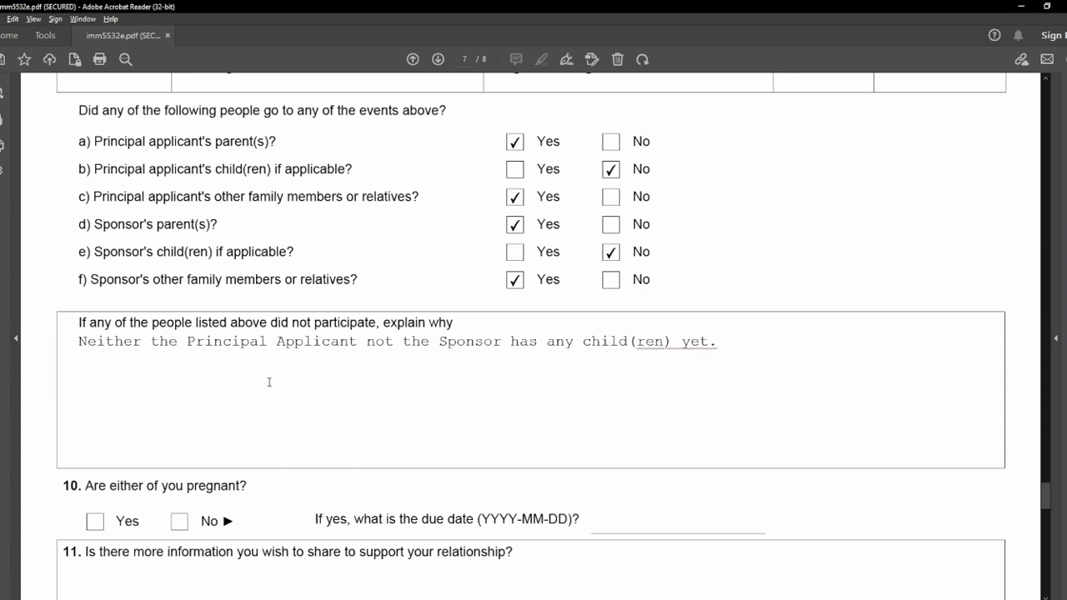
# Answer No to the pregnancy question with N/A as due date, dismissing the date-format error.
pyautogui.scroll(-5, 269, 381)
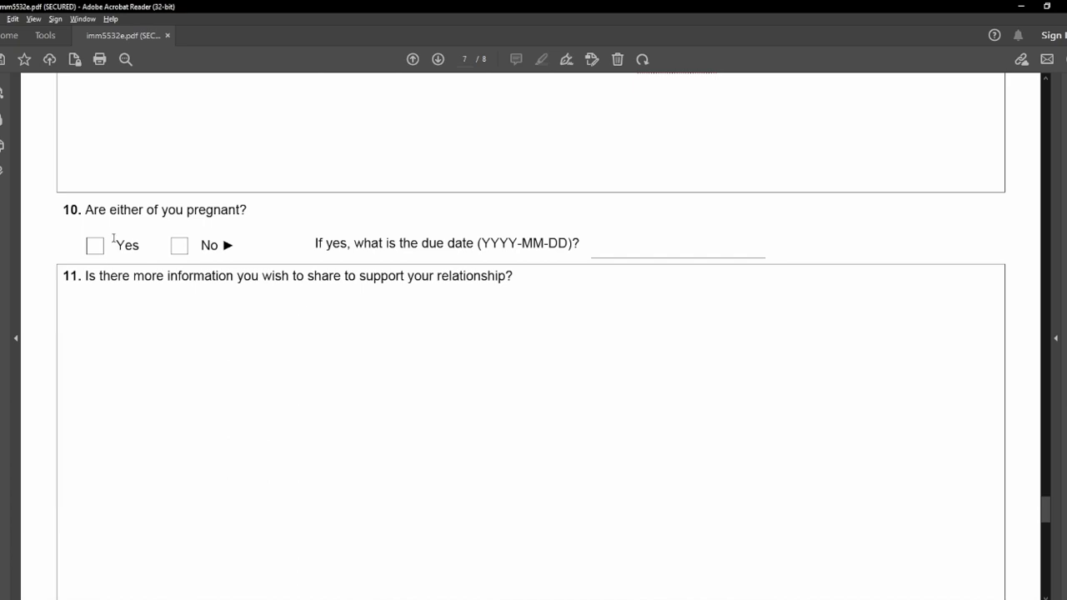
pyautogui.click(178, 245)
pyautogui.click(622, 245)
pyautogui.write('N/A')
pyautogui.click(553, 214)
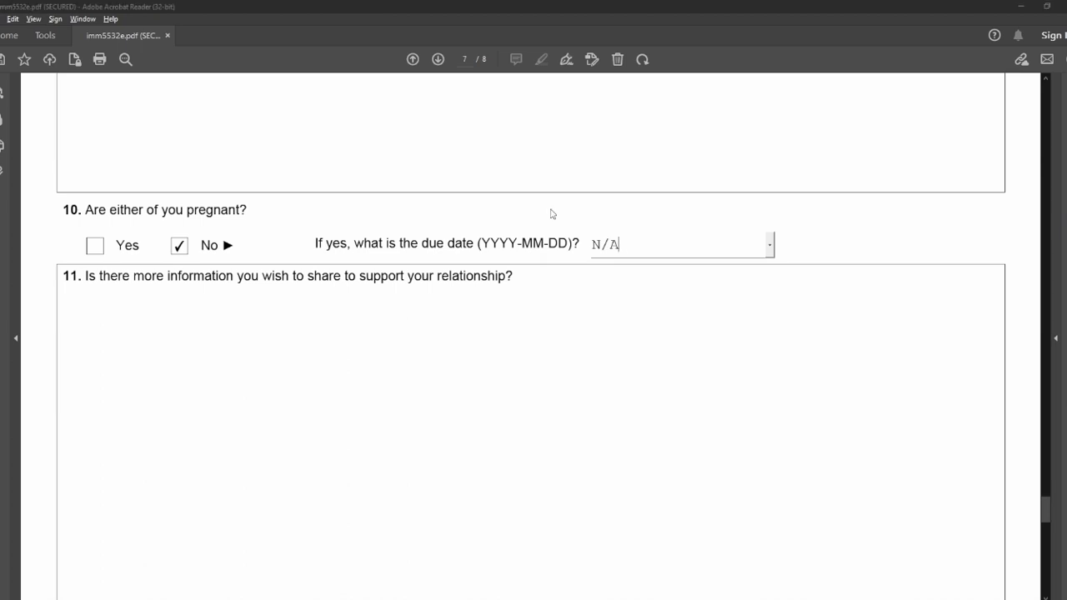
pyautogui.click(659, 333)
# Paste a placeholder supporting-information line into question 11.
pyautogui.scroll(-2, 362, 333)
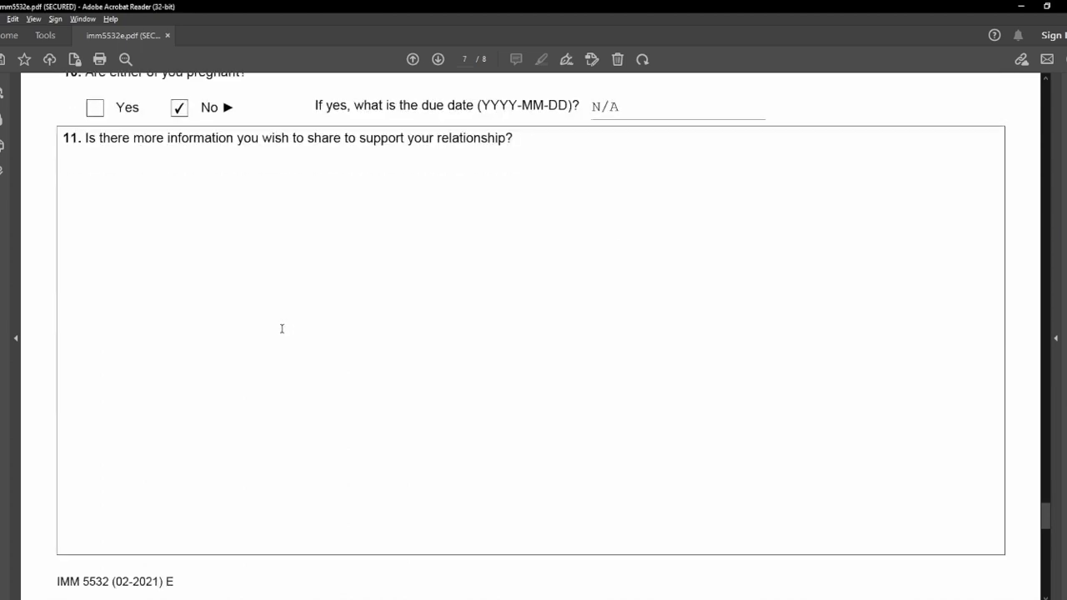
pyautogui.click(253, 291)
pyautogui.write('Write more information about to support your relationship.')
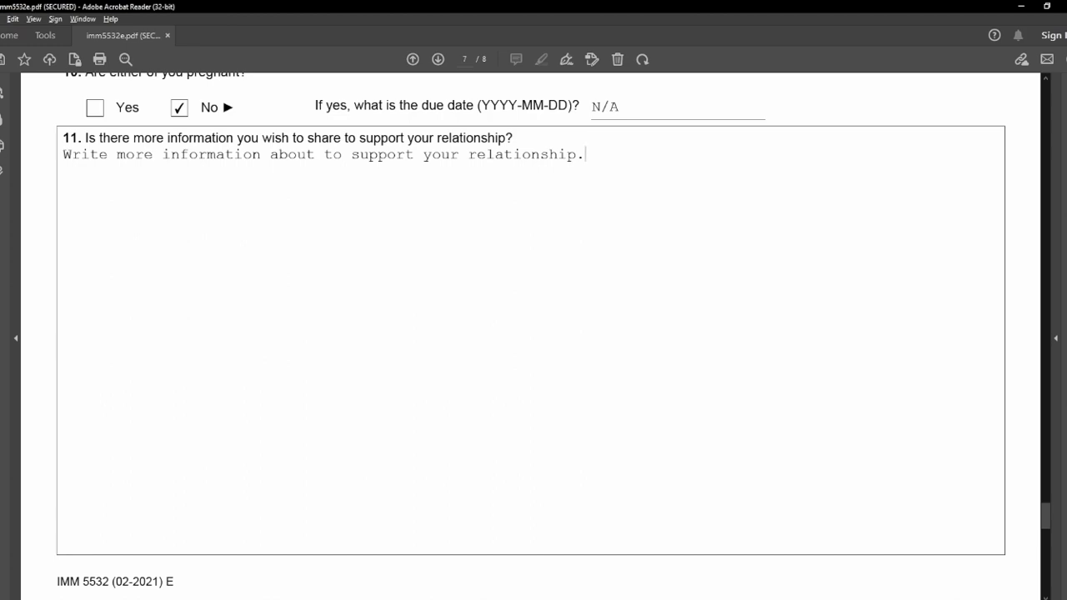
# Scroll past page 7 to the sponsor and applicant declarations on page 8.
pyautogui.scroll(-8, 46, 340)
pyautogui.scroll(-3, 46, 342)
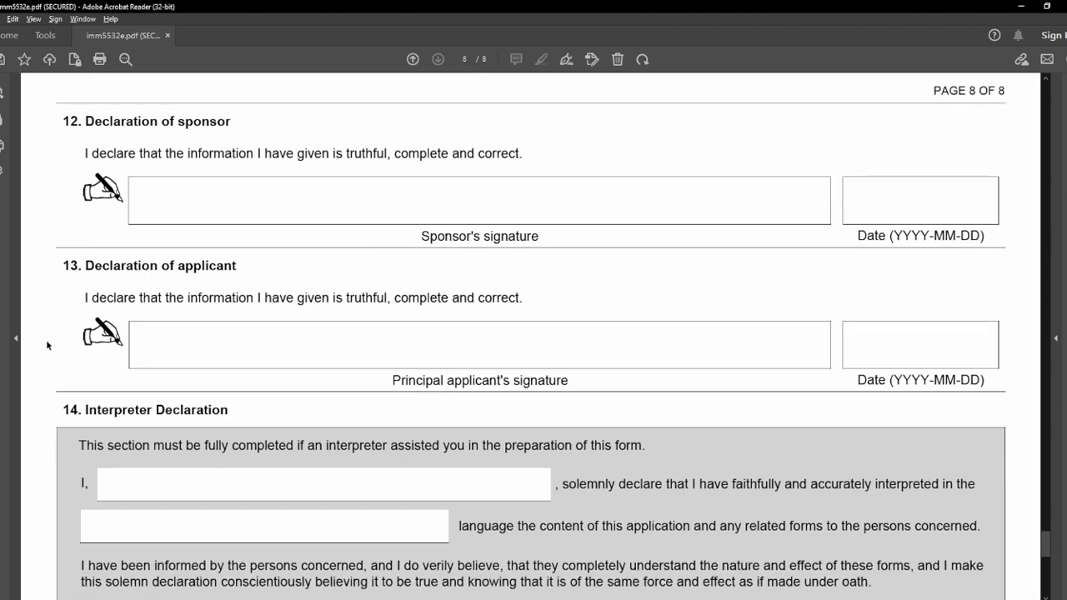
# Date both the sponsor's and applicant's declarations 2023-05-22 using the calendar pickers.
pyautogui.click(292, 207)
pyautogui.click(969, 206)
pyautogui.click(1002, 210)
pyautogui.click(884, 237)
pyautogui.click(930, 345)
pyautogui.click(1004, 350)
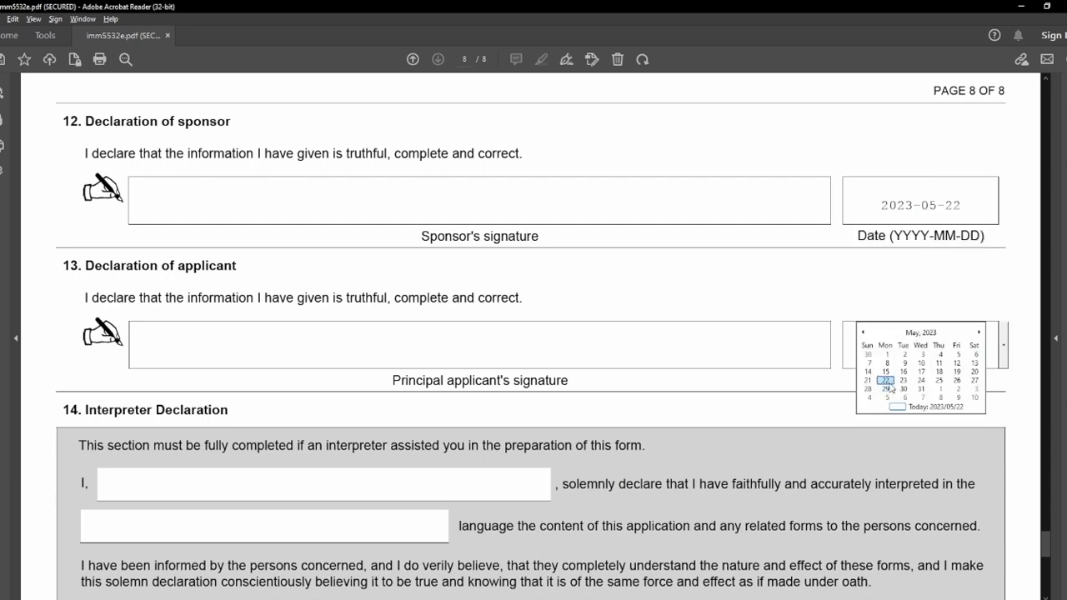
pyautogui.click(875, 384)
pyautogui.scroll(-4, 674, 388)
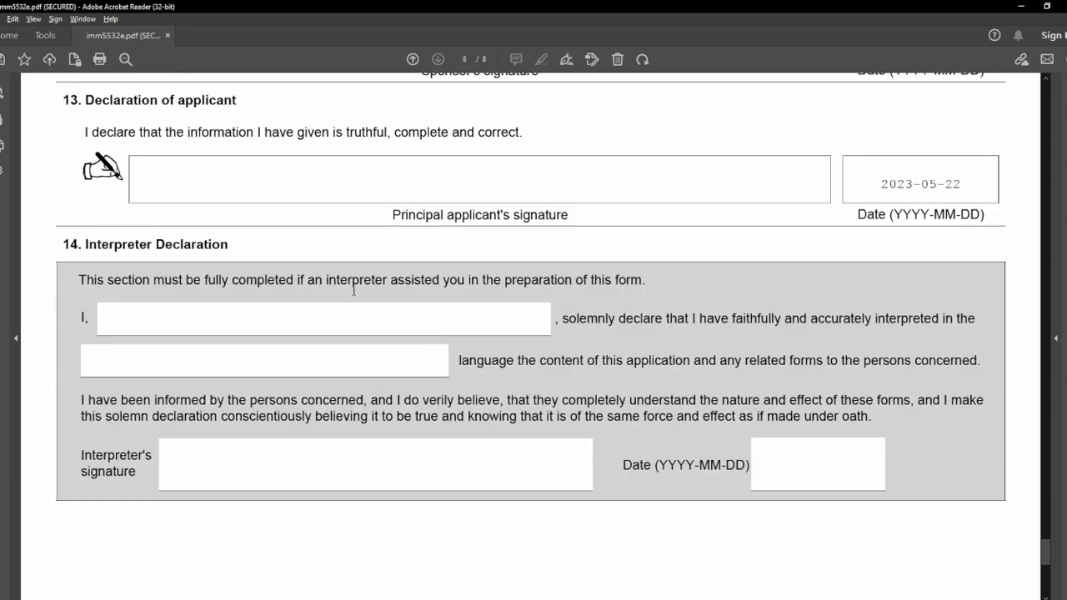
pyautogui.scroll(1, 353, 290)
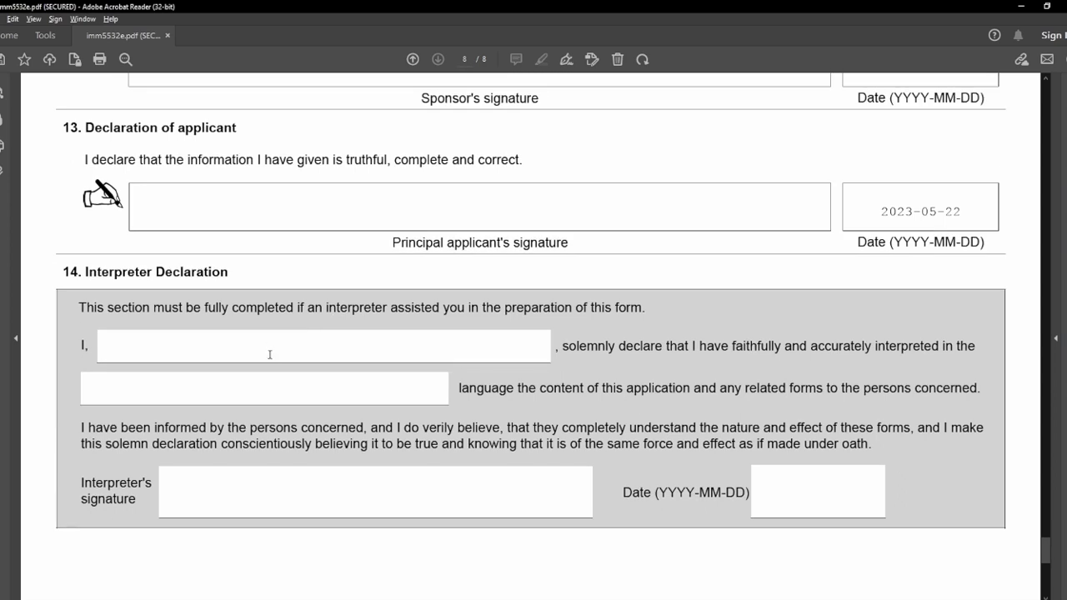
# Enter N/A for the interpreter's name, language and date, dismissing the date-format warning.
pyautogui.click(197, 352)
pyautogui.write('N/A')
pyautogui.click(168, 386)
pyautogui.write('N/A')
pyautogui.click(797, 497)
pyautogui.write('N')
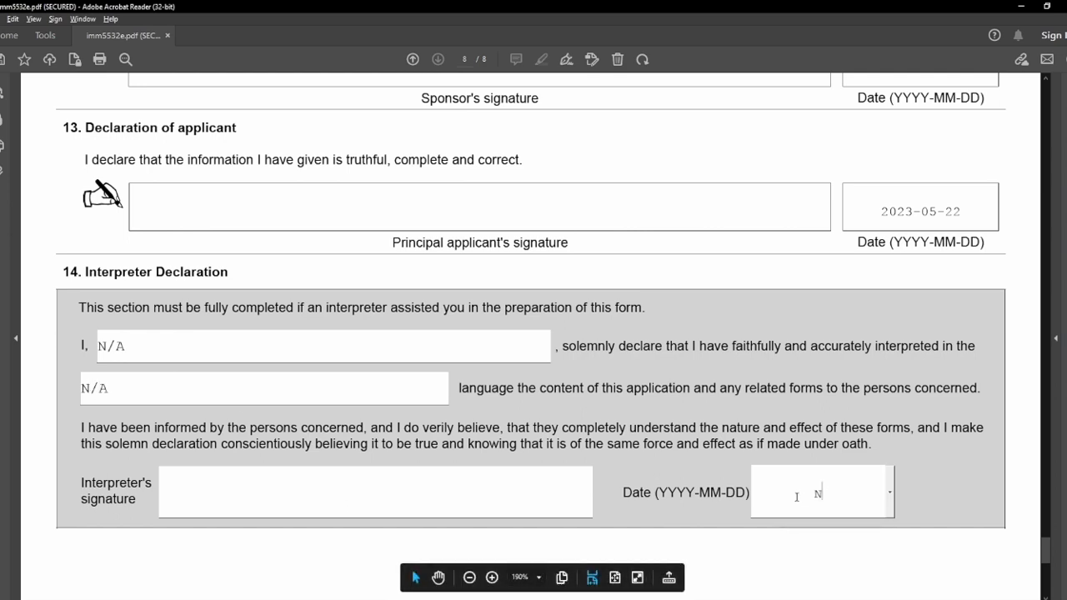
pyautogui.write('/A')
pyautogui.click(517, 513)
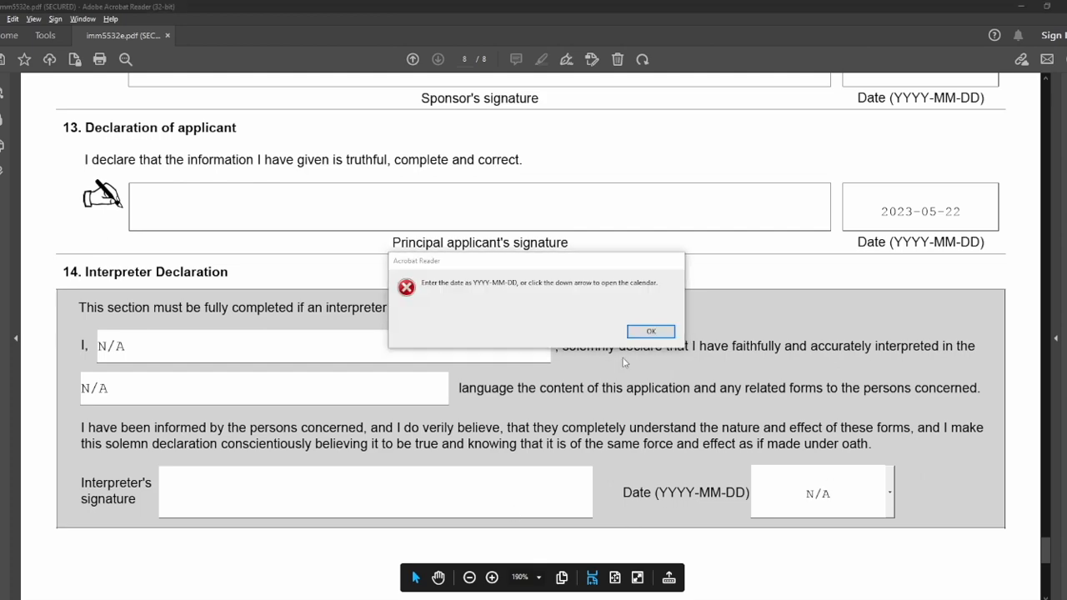
pyautogui.click(650, 331)
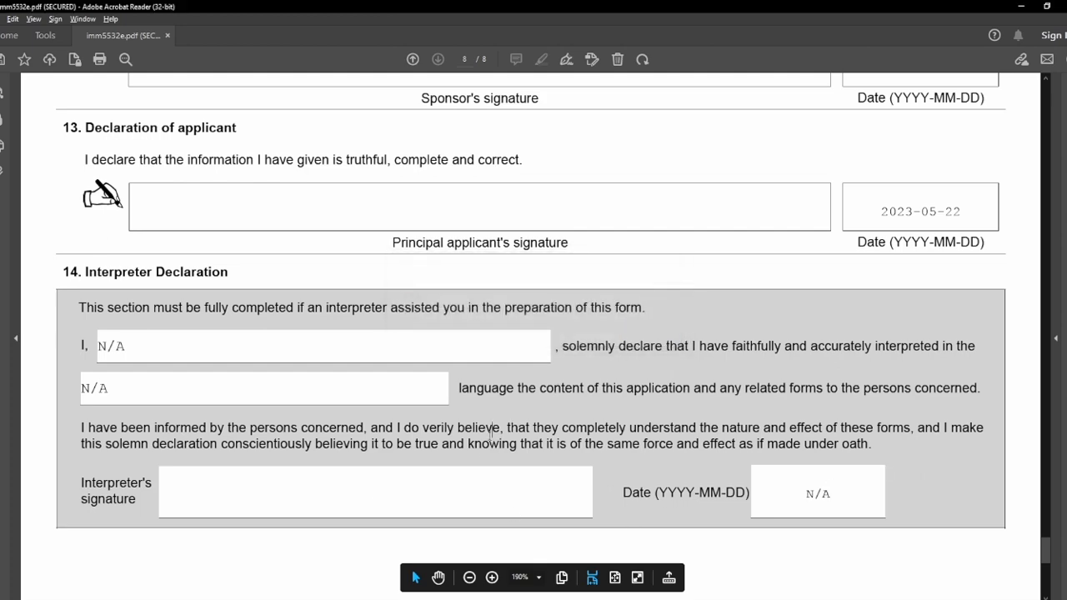
pyautogui.scroll(4, 489, 434)
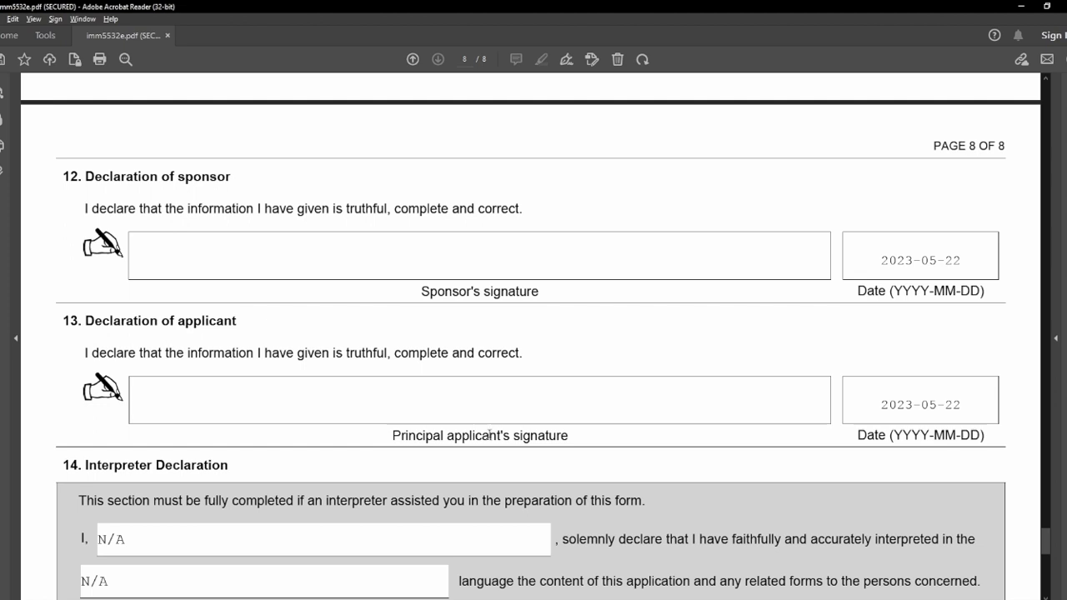
# Print the filled form with Microsoft Print to PDF and scroll through the new imm5532e.pdf copy.
pyautogui.click(101, 60)
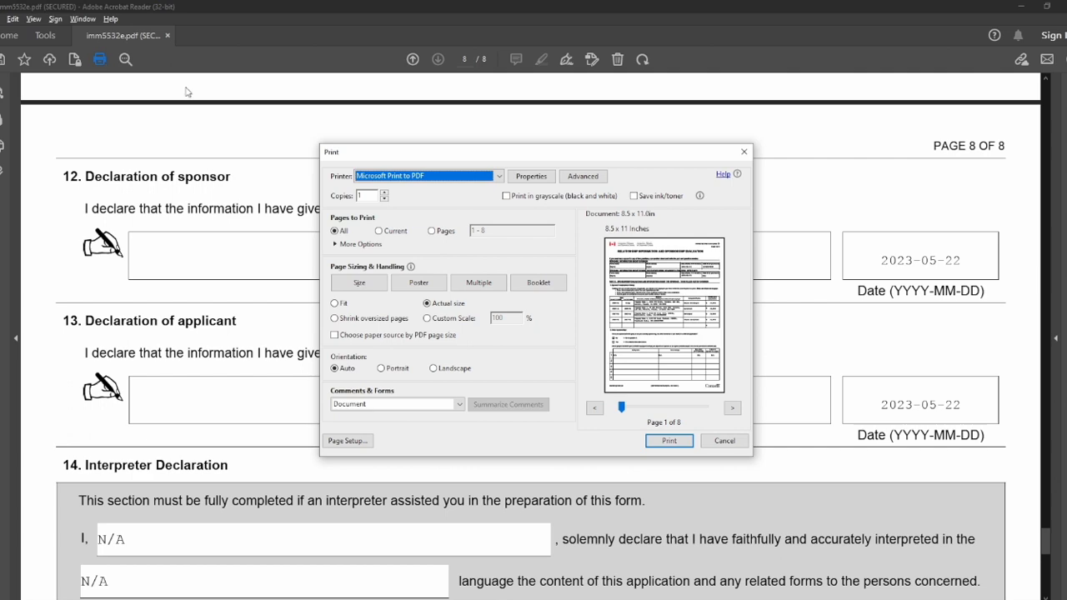
pyautogui.click(677, 442)
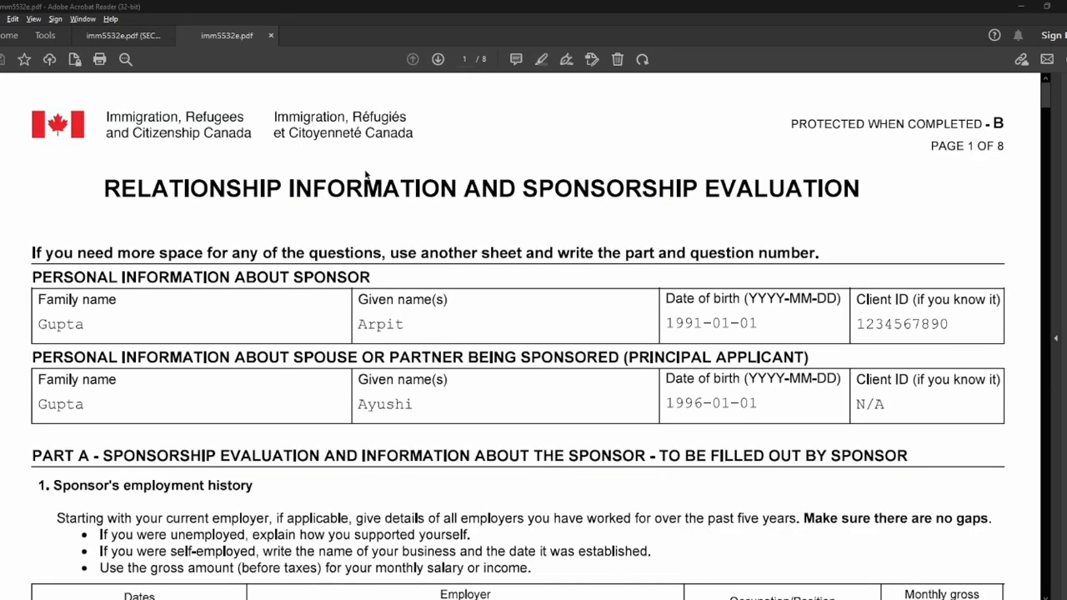
pyautogui.scroll(-15, 366, 173)
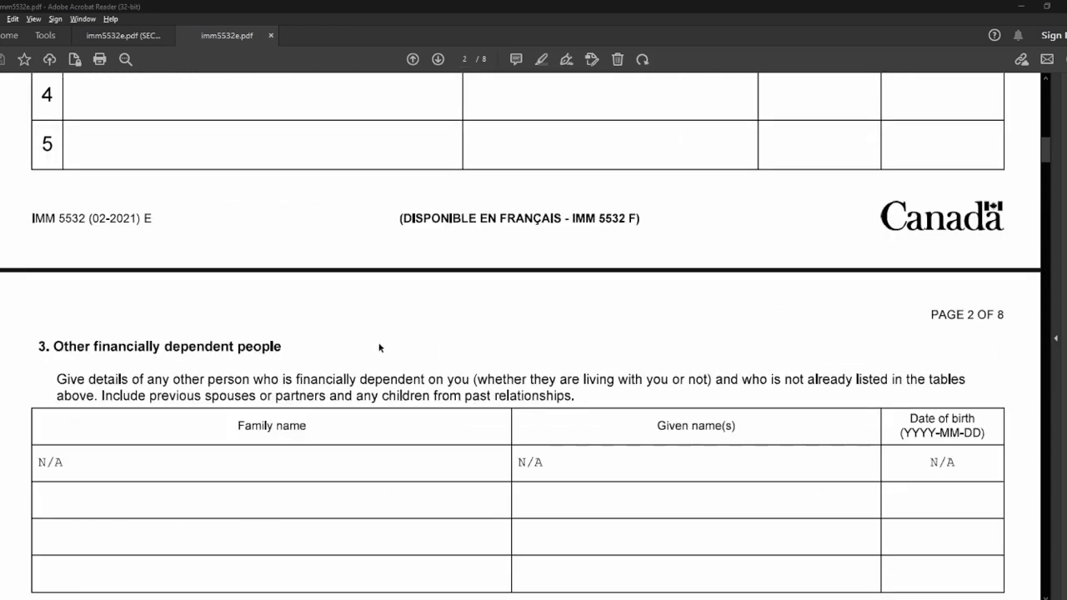
pyautogui.scroll(-15, 379, 348)
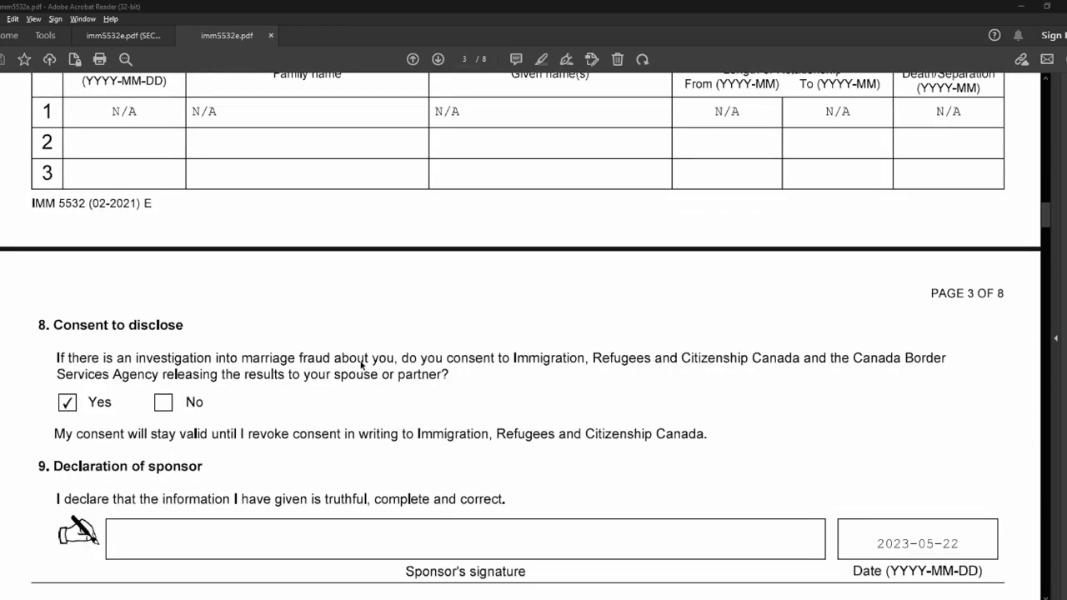
pyautogui.scroll(-5, 362, 365)
pyautogui.scroll(2, 364, 367)
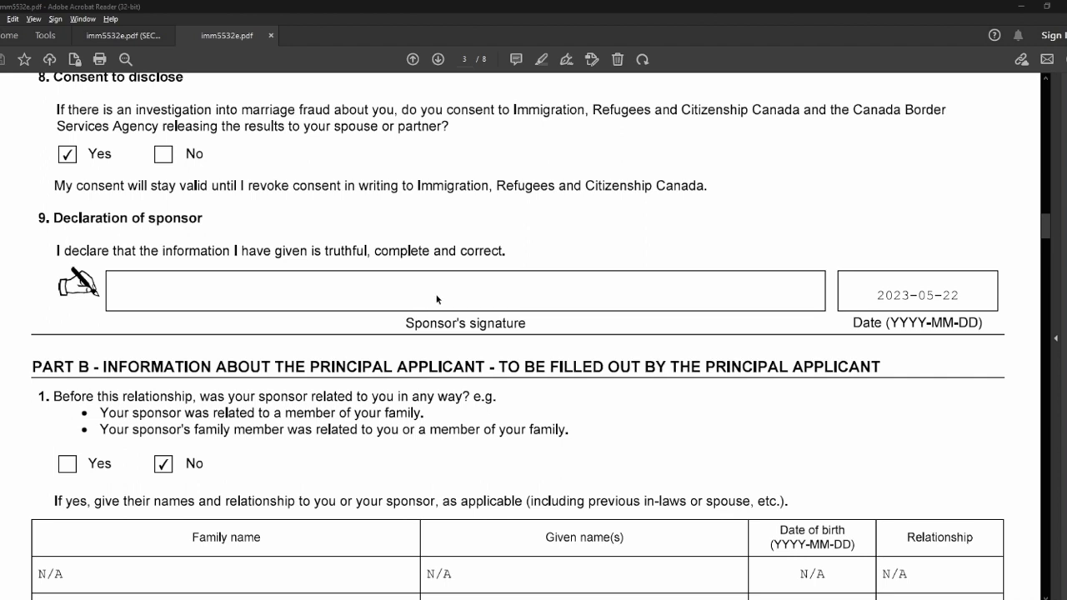
# With Fill & Sign Add Text, type the sponsor's full name into the sponsor signature box.
pyautogui.click(567, 59)
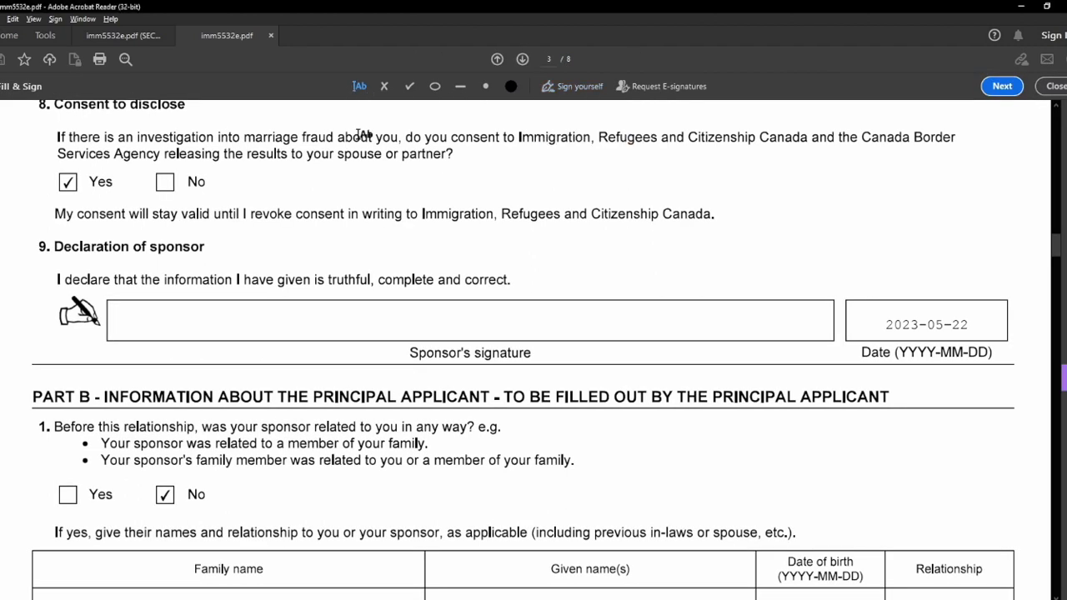
pyautogui.click(364, 87)
pyautogui.click(392, 322)
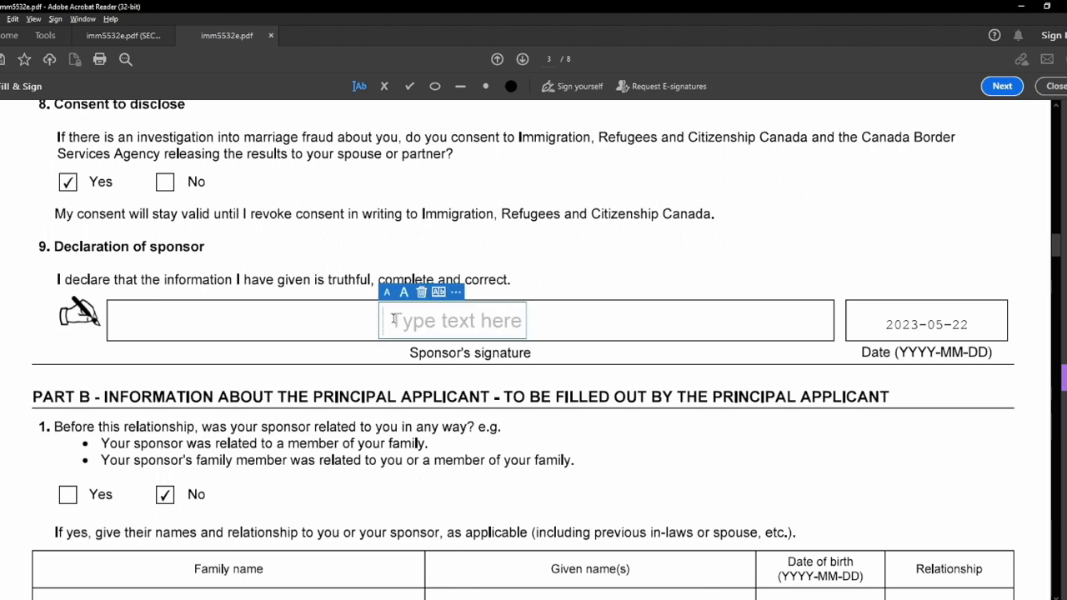
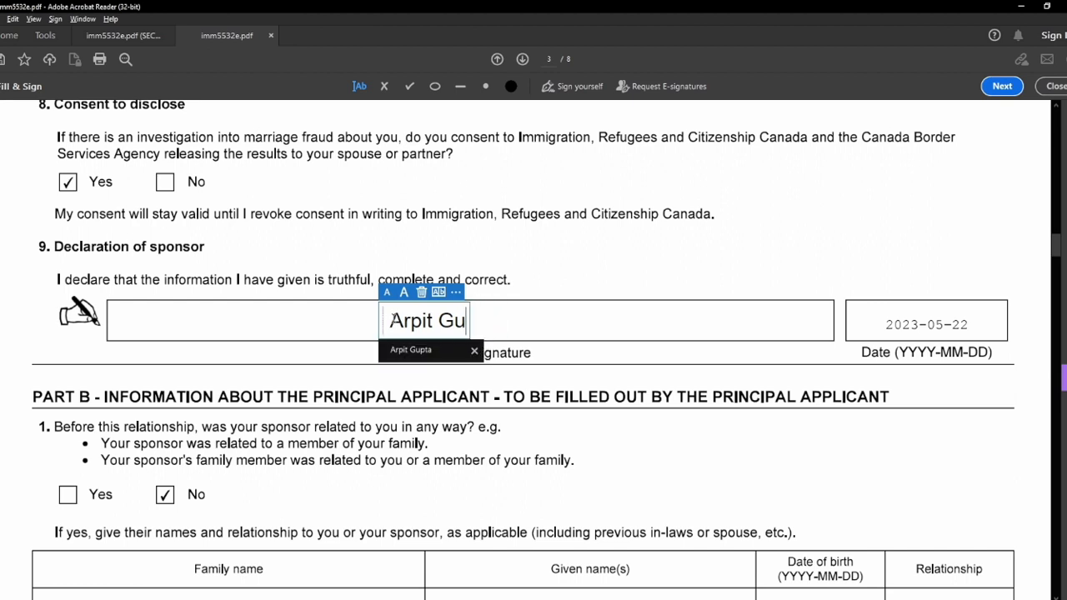
pyautogui.press('Escape')
# Add the applicant's full name as typed text on page 4, accepting the suggested name.
pyautogui.scroll(-3, 401, 392)
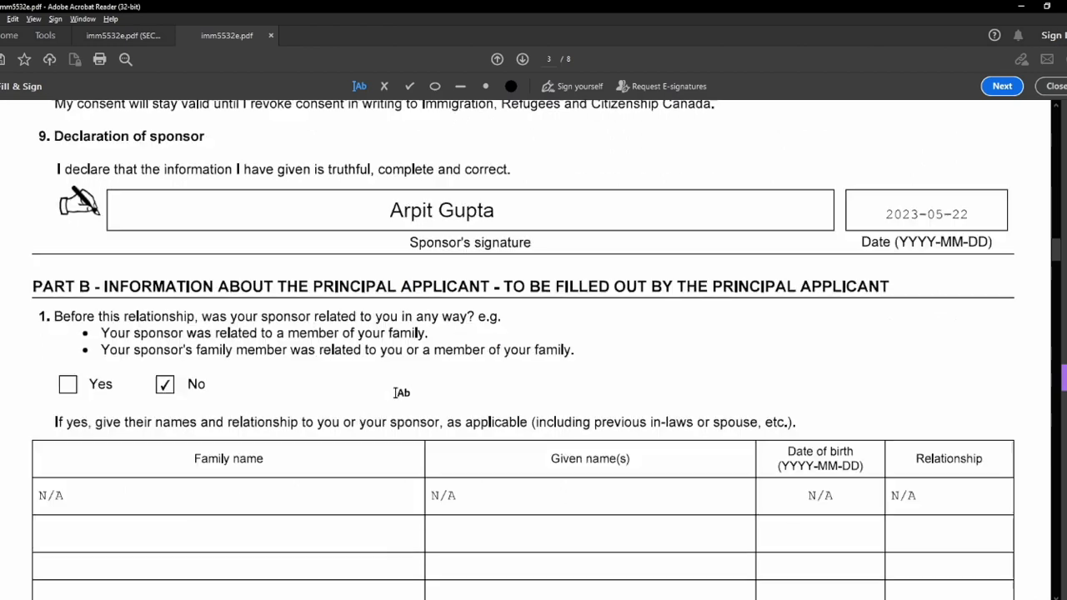
pyautogui.scroll(-20, 394, 392)
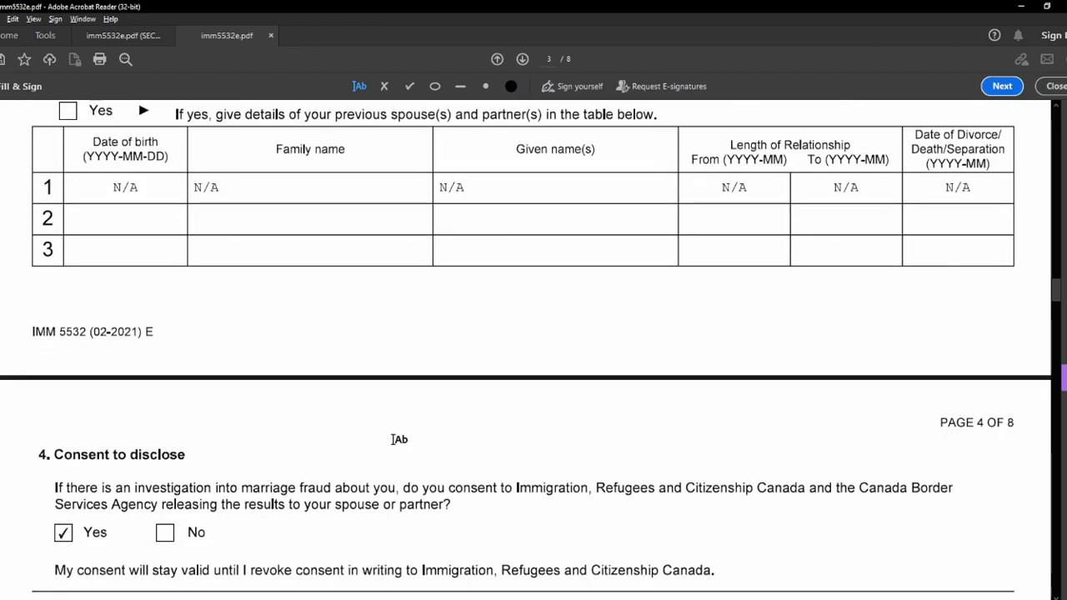
pyautogui.scroll(-12, 399, 439)
pyautogui.click(437, 208)
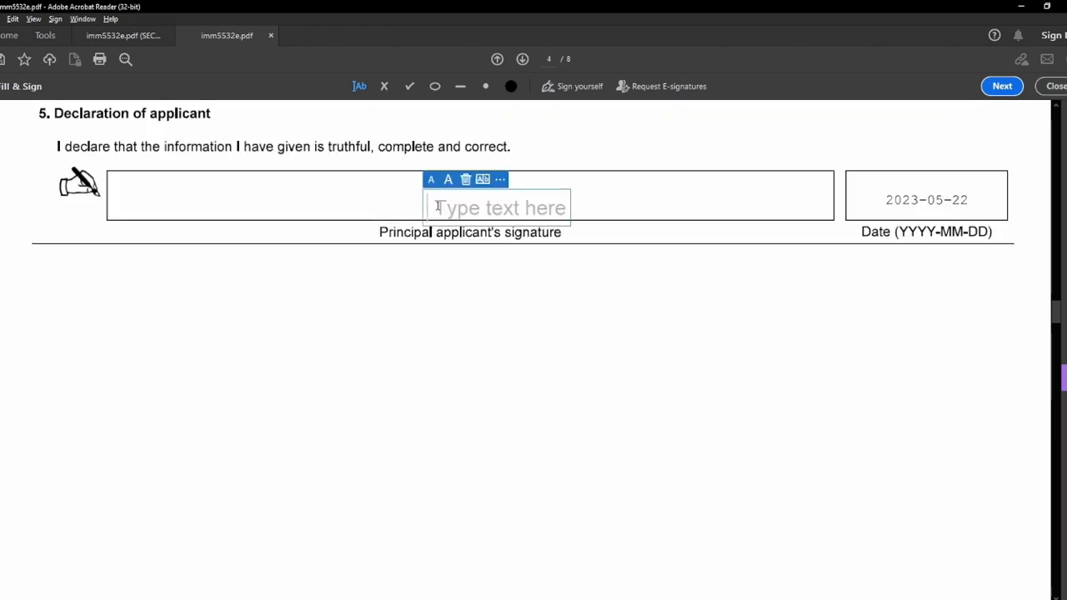
pyautogui.write('Ayu')
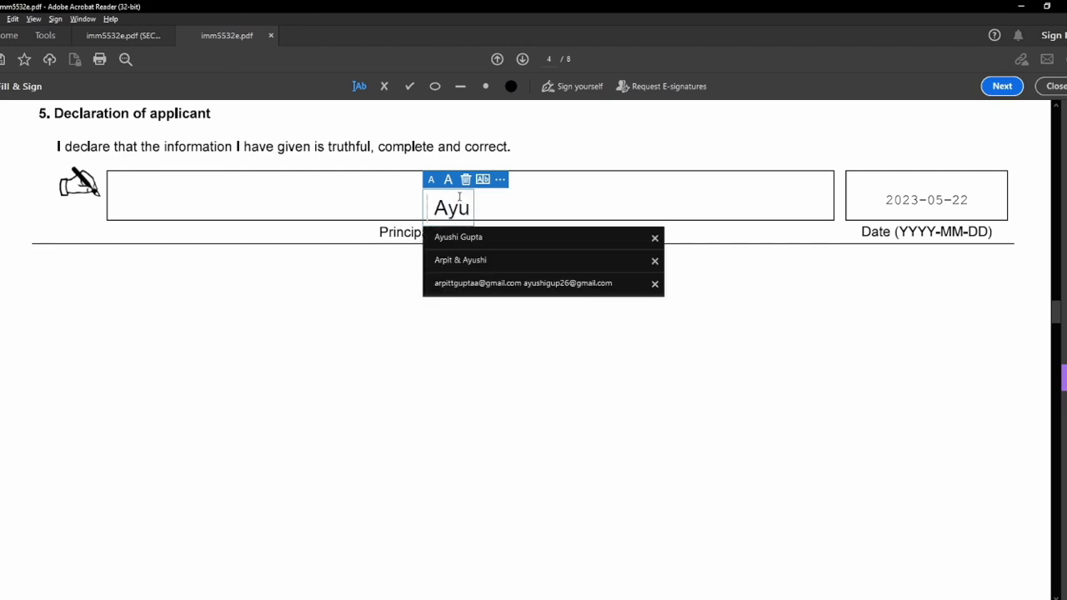
pyautogui.write('s')
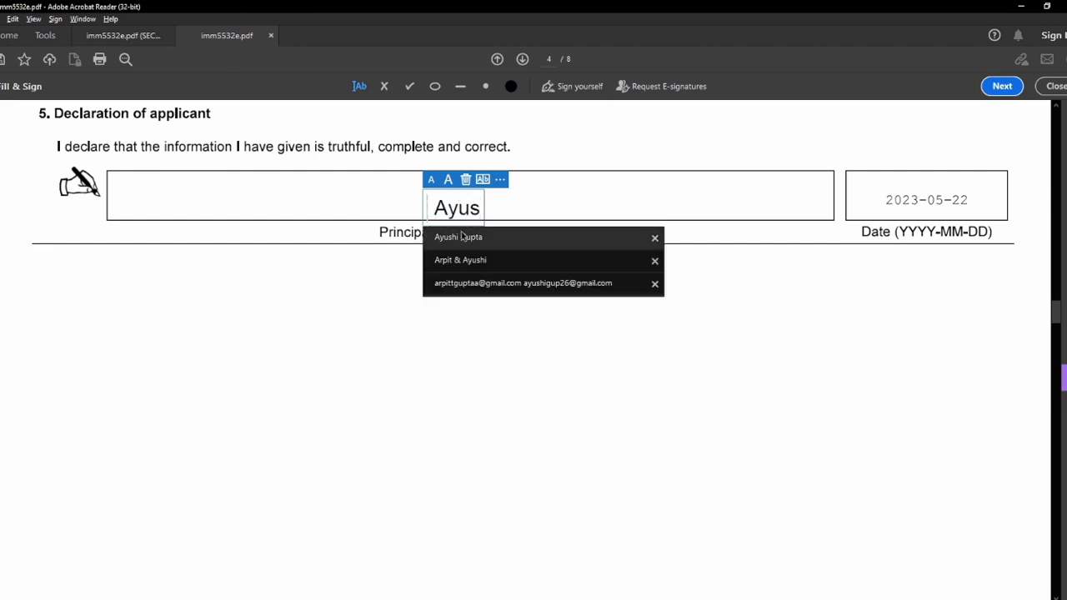
pyautogui.click(461, 237)
pyautogui.click(535, 320)
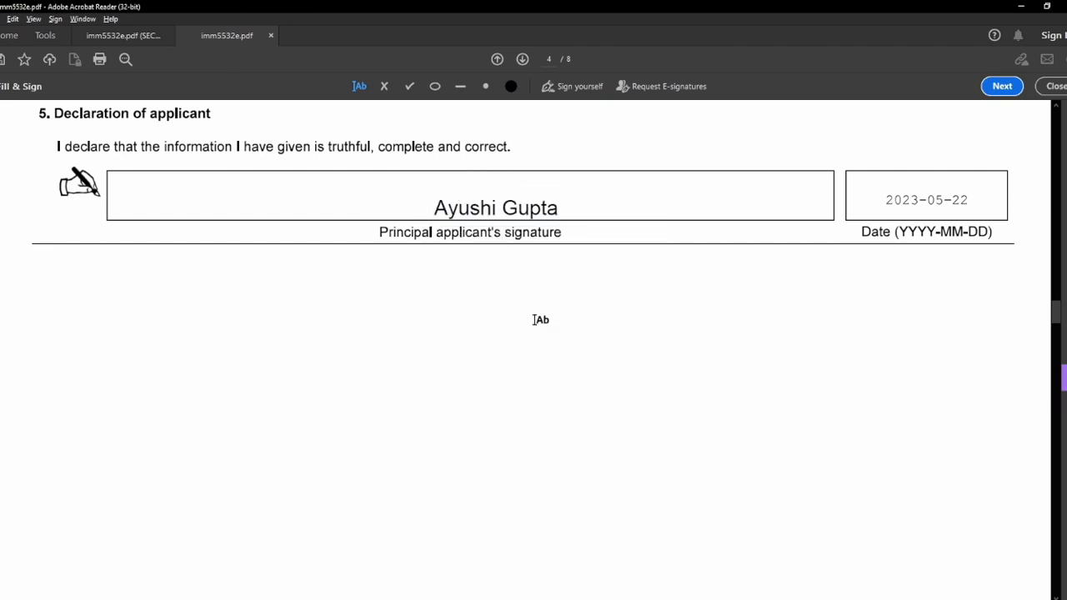
# Type the sponsor's and applicant's full names into the page 8 signature boxes.
pyautogui.scroll(-5, 525, 334)
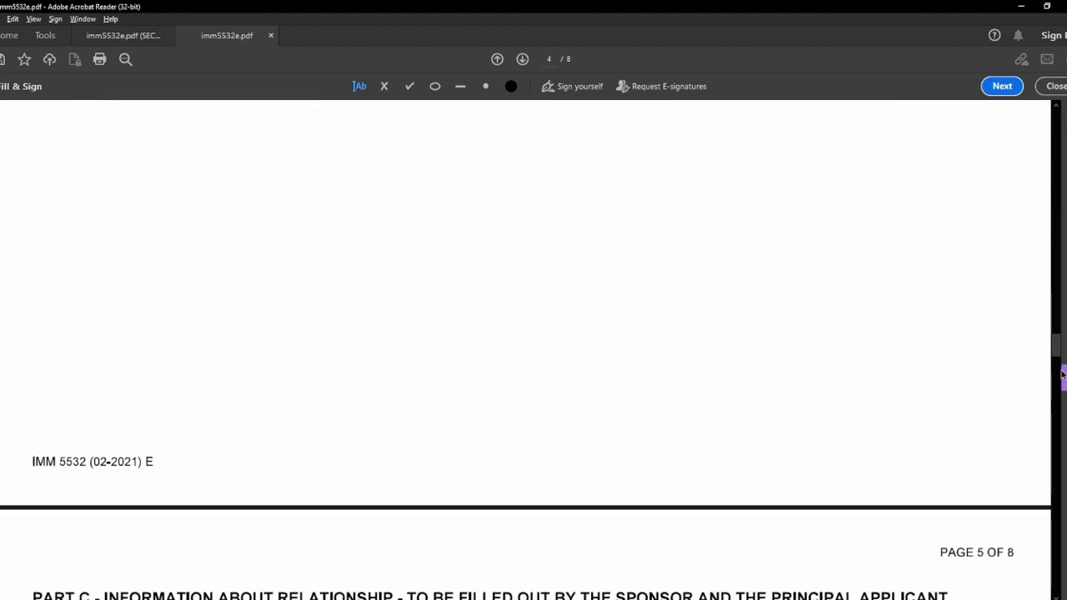
pyautogui.moveTo(1057, 346); pyautogui.dragTo(1062, 554)
pyautogui.click(435, 223)
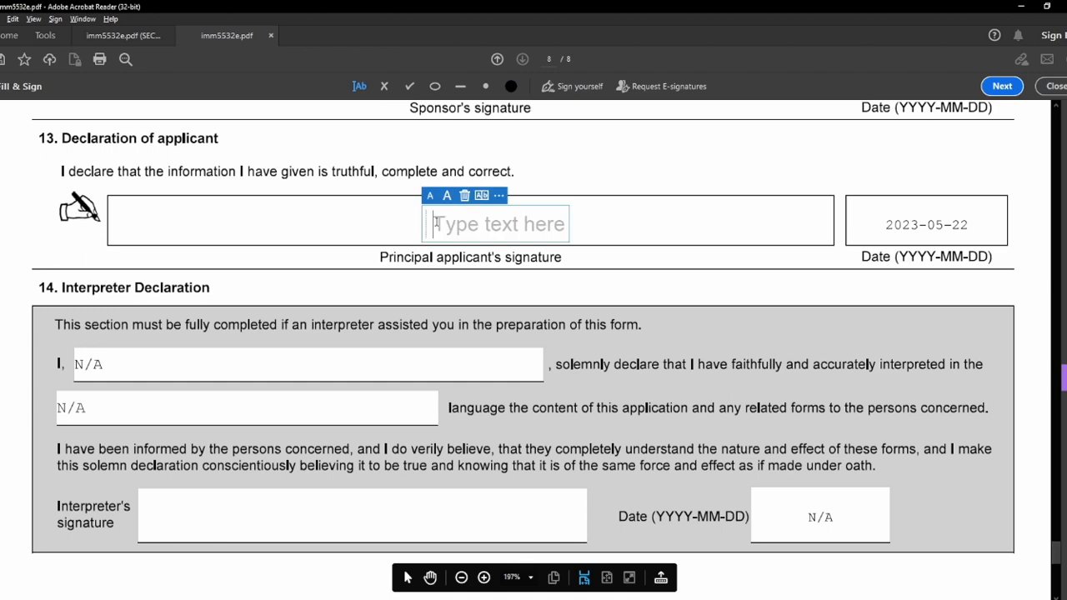
pyautogui.scroll(4, 324, 211)
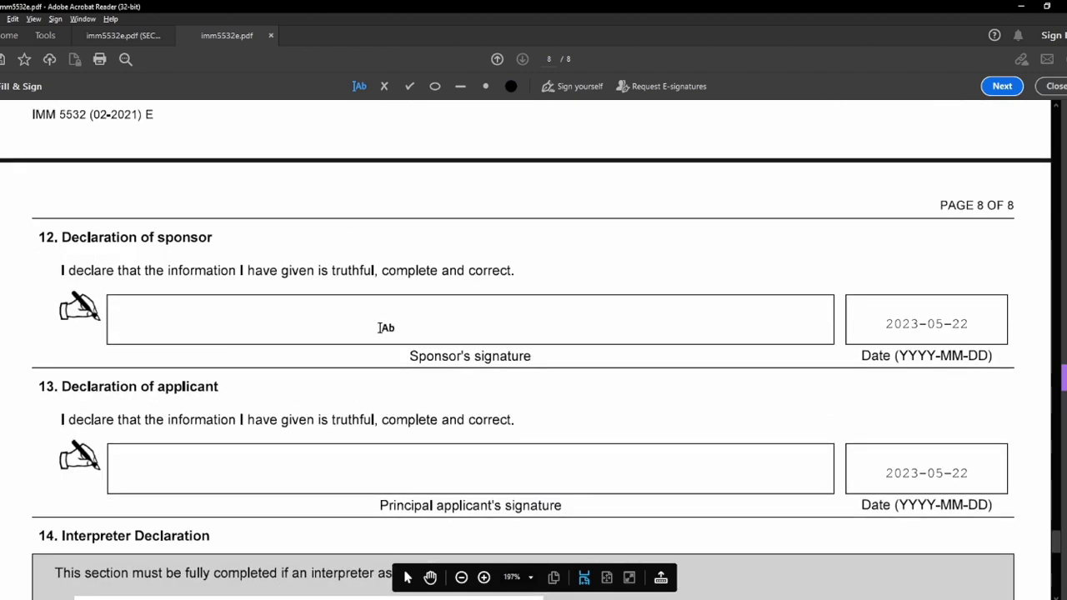
pyautogui.click(440, 324)
pyautogui.write('A')
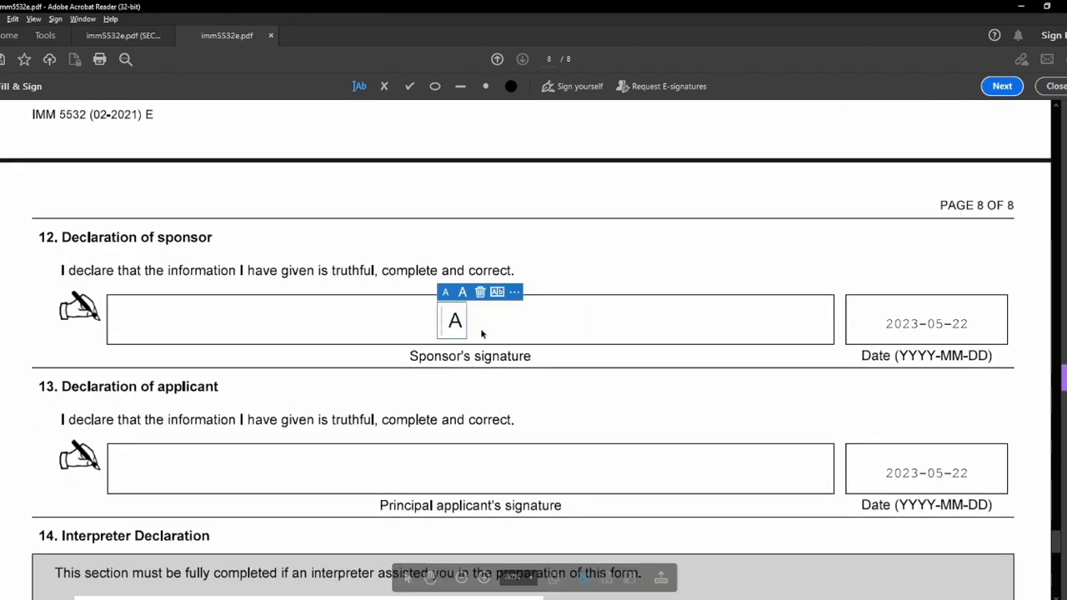
pyautogui.write('rpit')
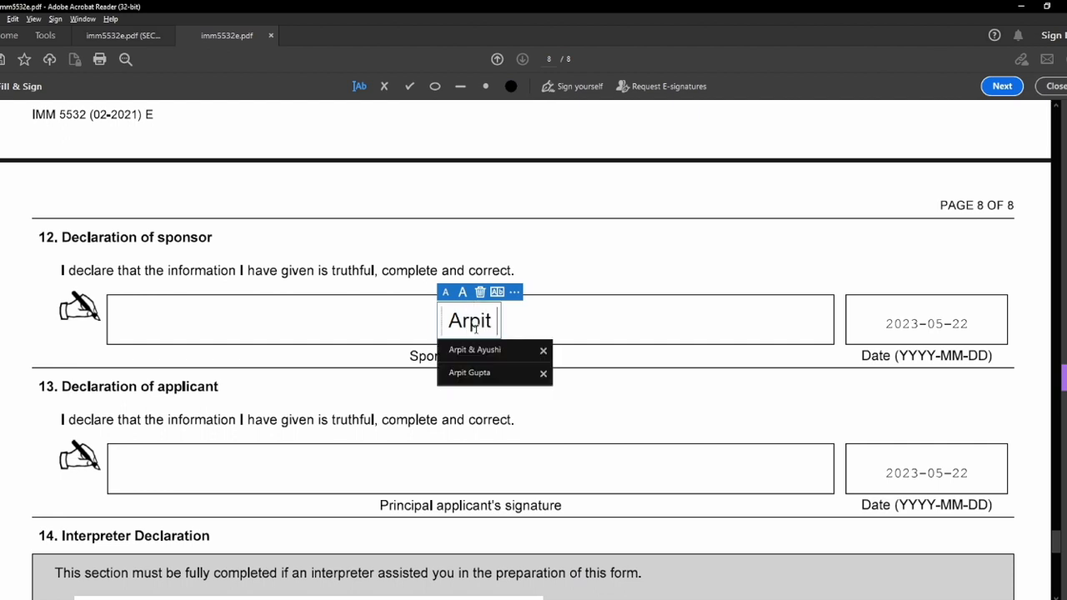
pyautogui.click(469, 373)
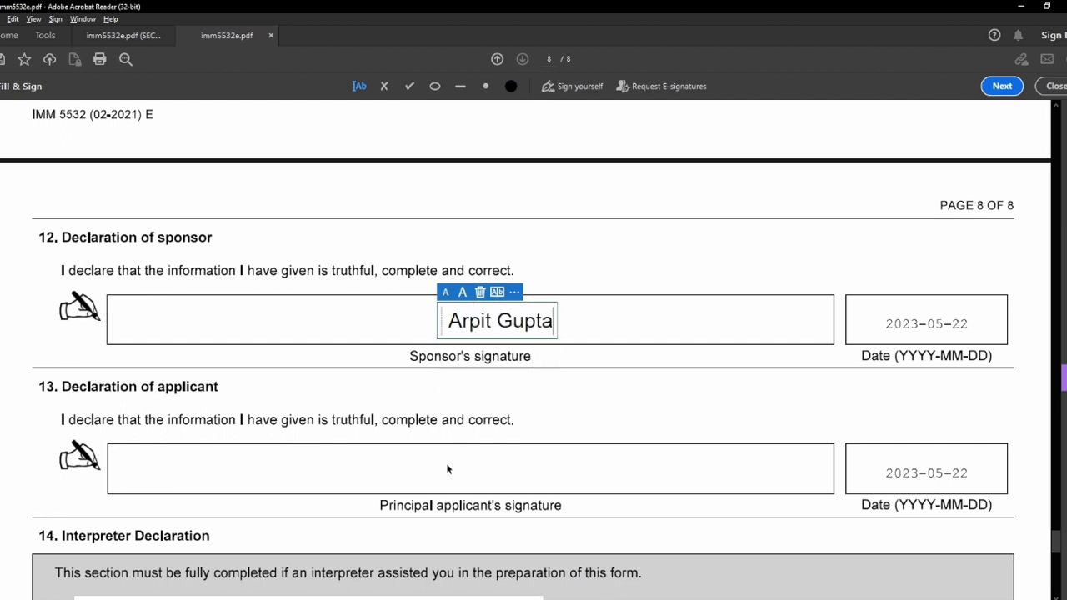
pyautogui.click(464, 476)
pyautogui.click(467, 473)
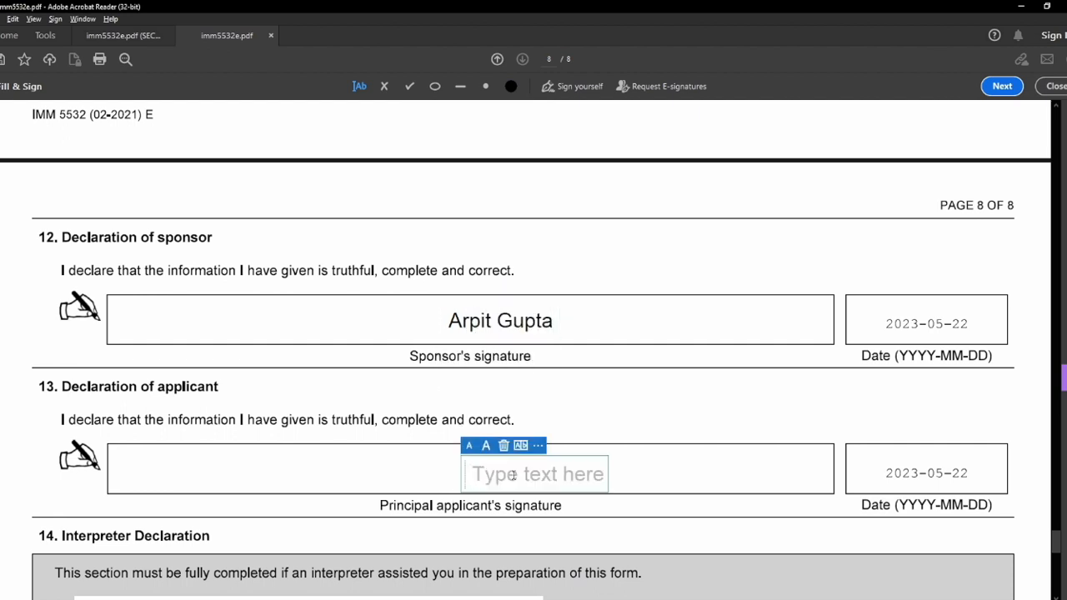
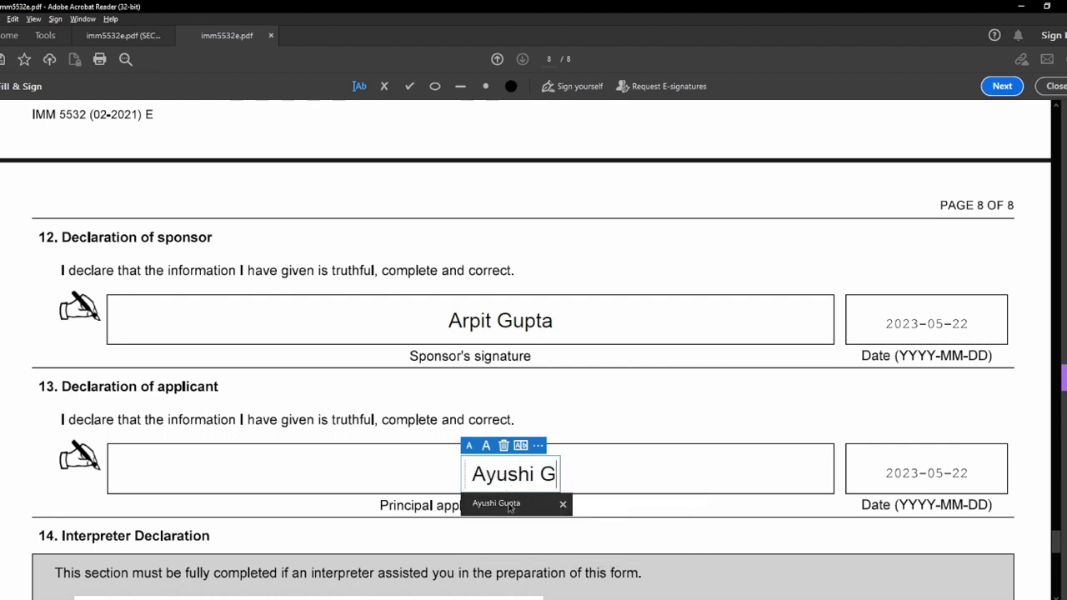
pyautogui.click(509, 505)
pyautogui.click(450, 530)
# Add N/A in the interpreter's signature box and beside the section 14 Interpreter Declaration heading.
pyautogui.scroll(-5, 403, 439)
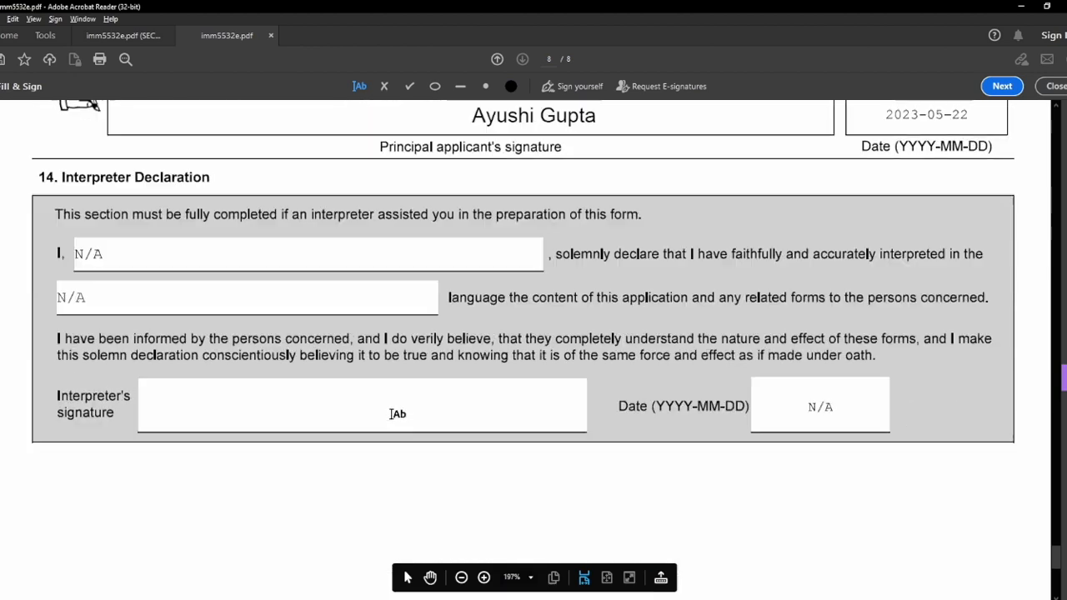
pyautogui.click(253, 405)
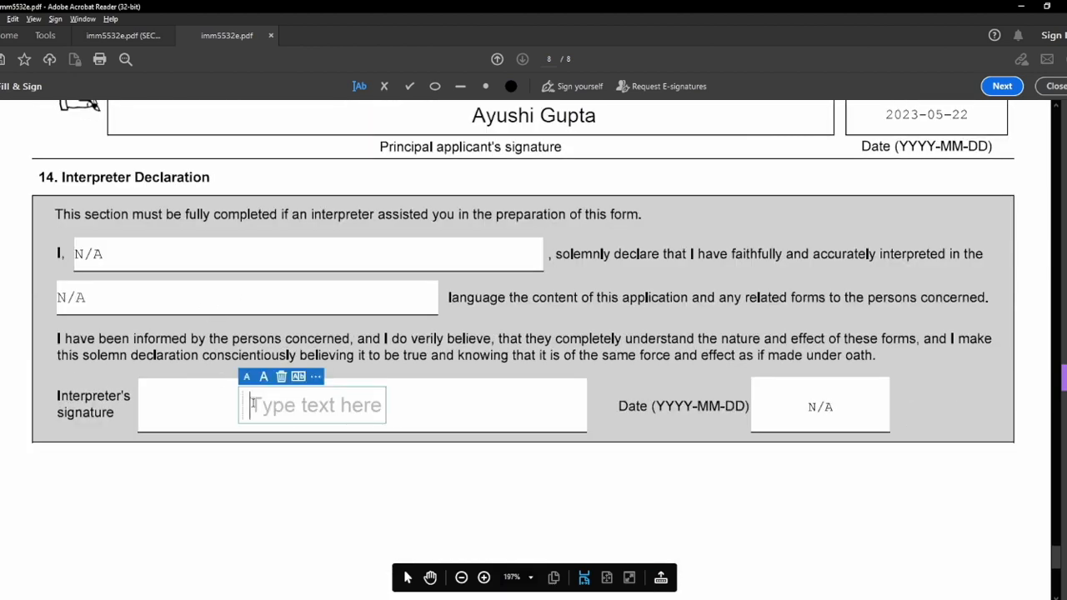
pyautogui.write('N/A')
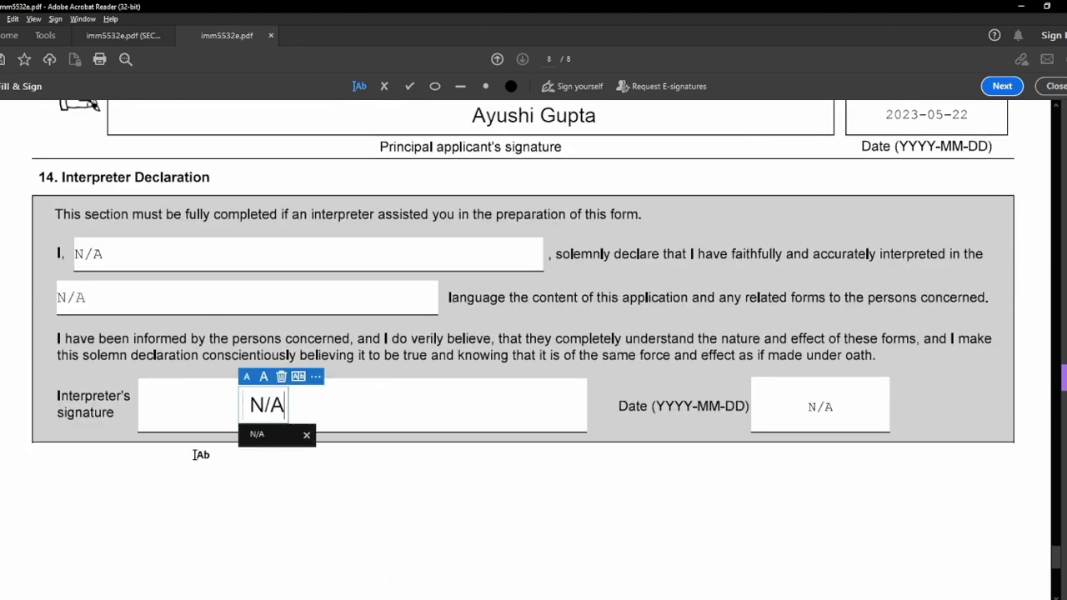
pyautogui.click(201, 455)
pyautogui.scroll(2, 300, 334)
pyautogui.click(311, 260)
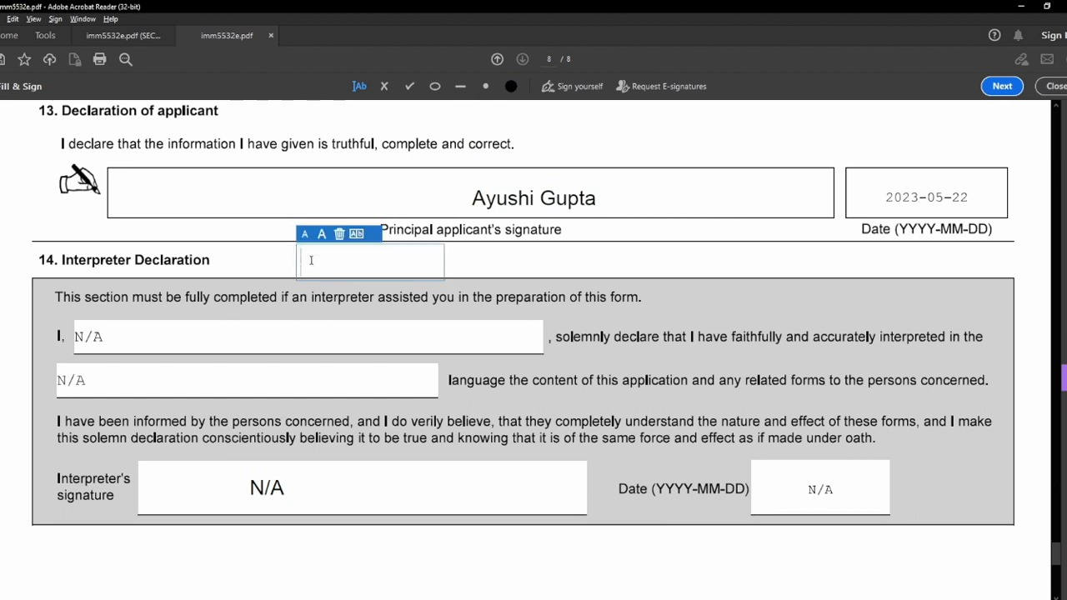
pyautogui.write('N/')
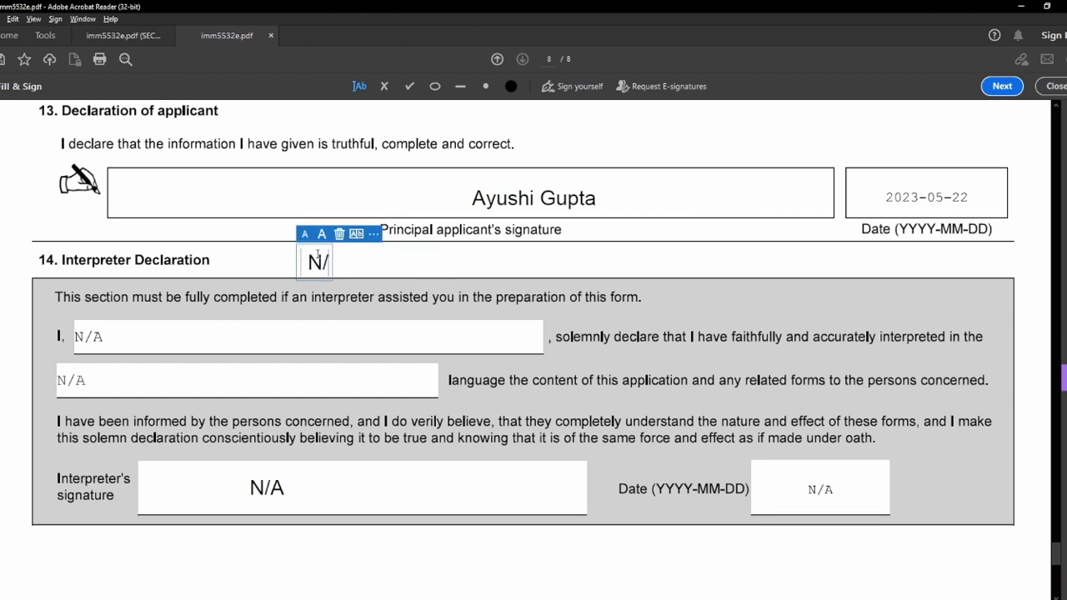
pyautogui.write('A')
pyautogui.click(262, 258)
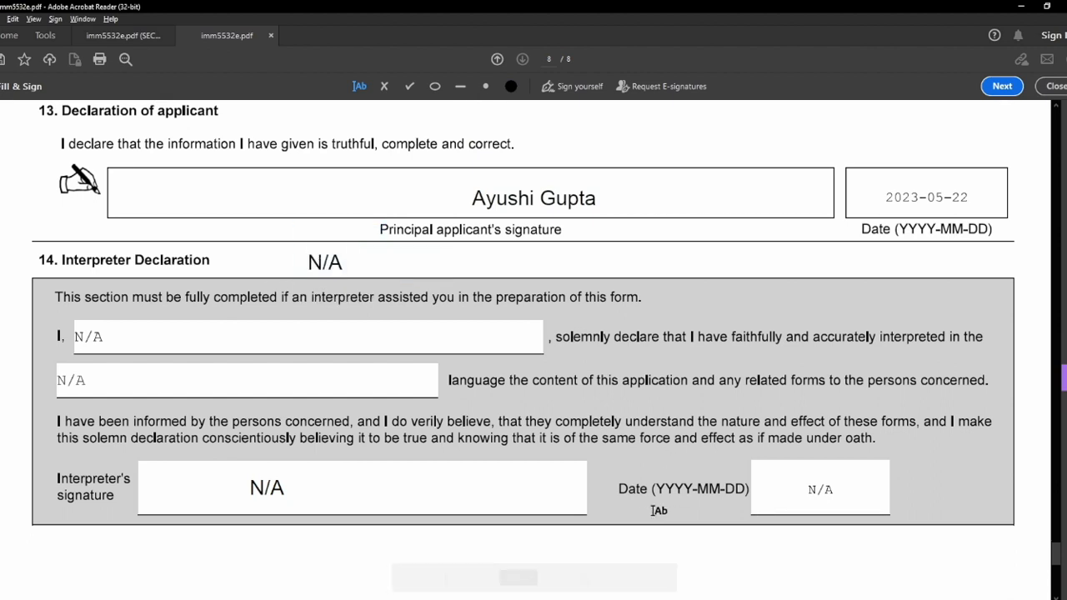
pyautogui.scroll(-2, 653, 511)
# Return to page 1 and print the signed copy to PDF via Microsoft Print to PDF.
pyautogui.scroll(8, 838, 512)
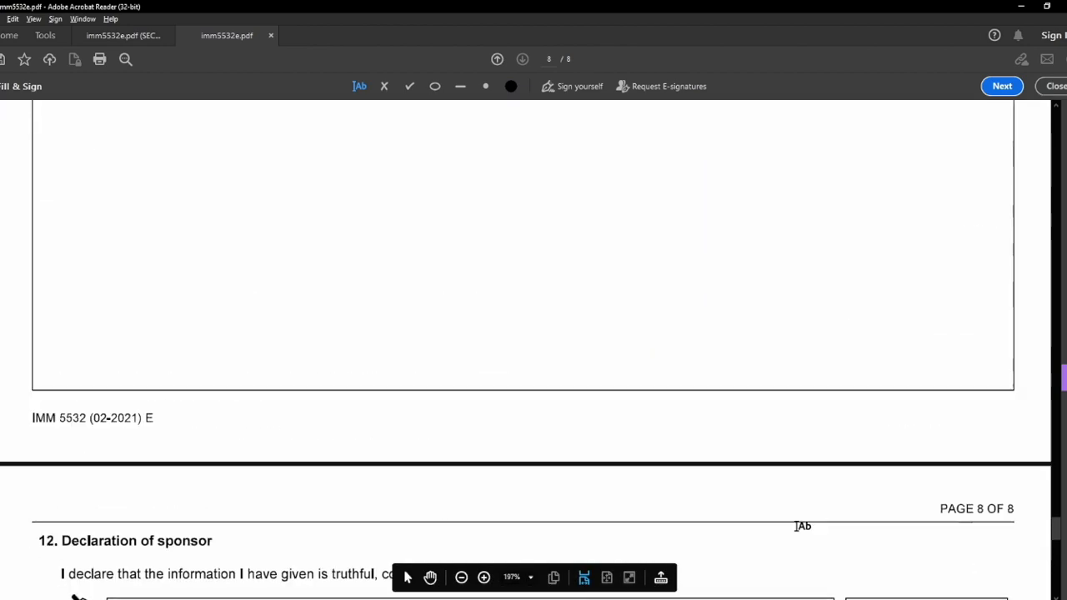
pyautogui.scroll(15, 802, 526)
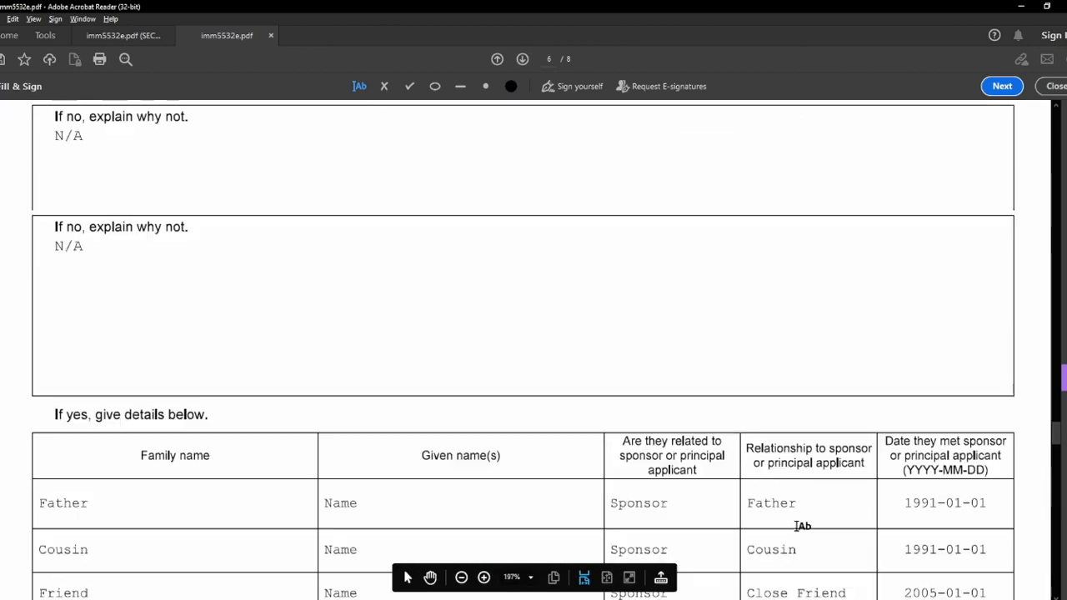
pyautogui.scroll(15, 802, 526)
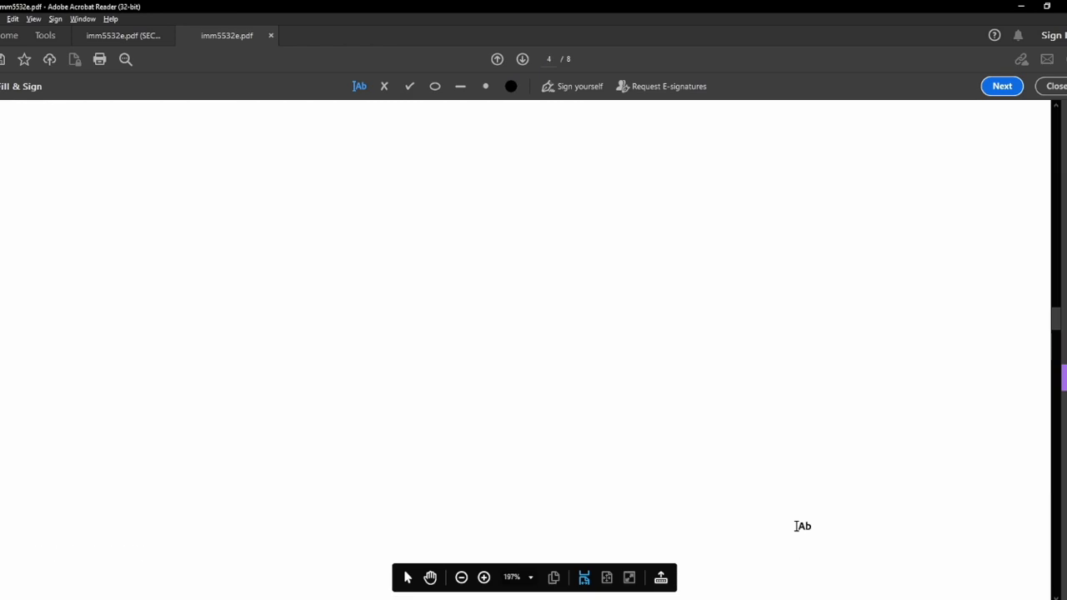
pyautogui.scroll(15, 802, 526)
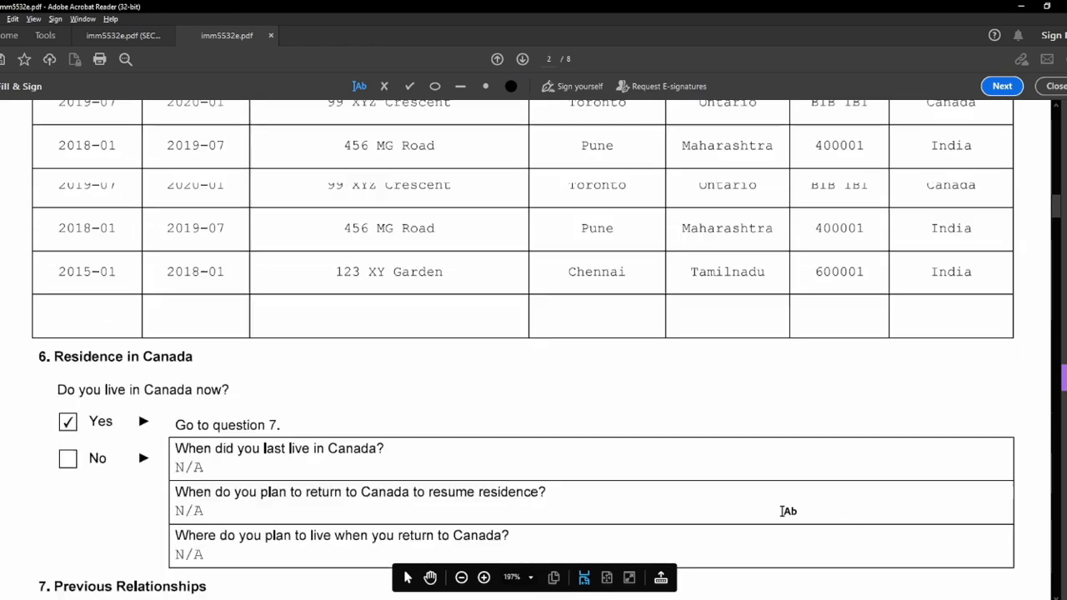
pyautogui.scroll(15, 788, 511)
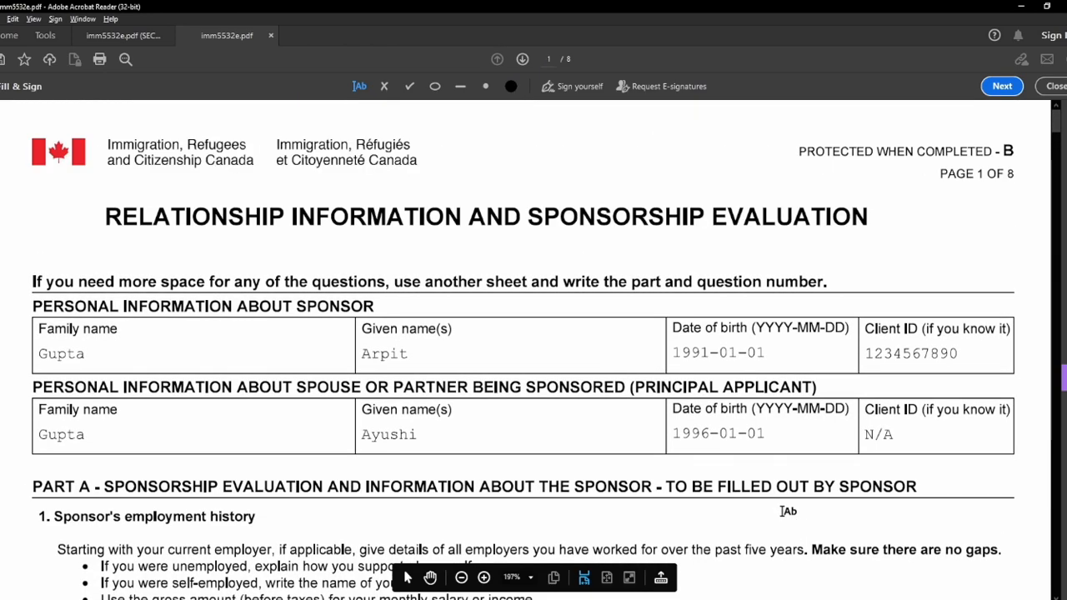
pyautogui.click(101, 60)
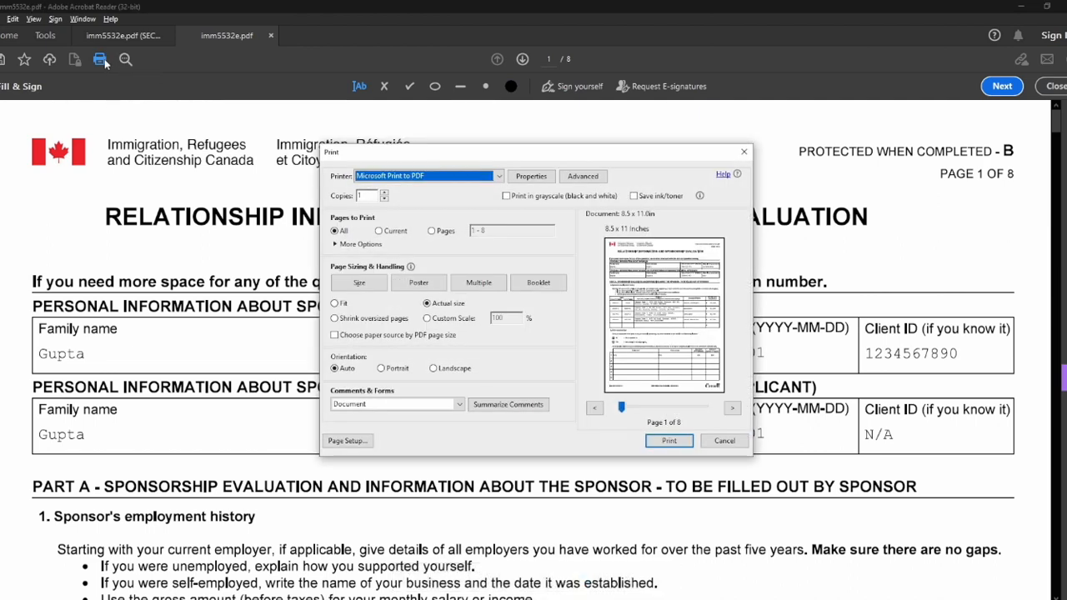
pyautogui.click(670, 441)
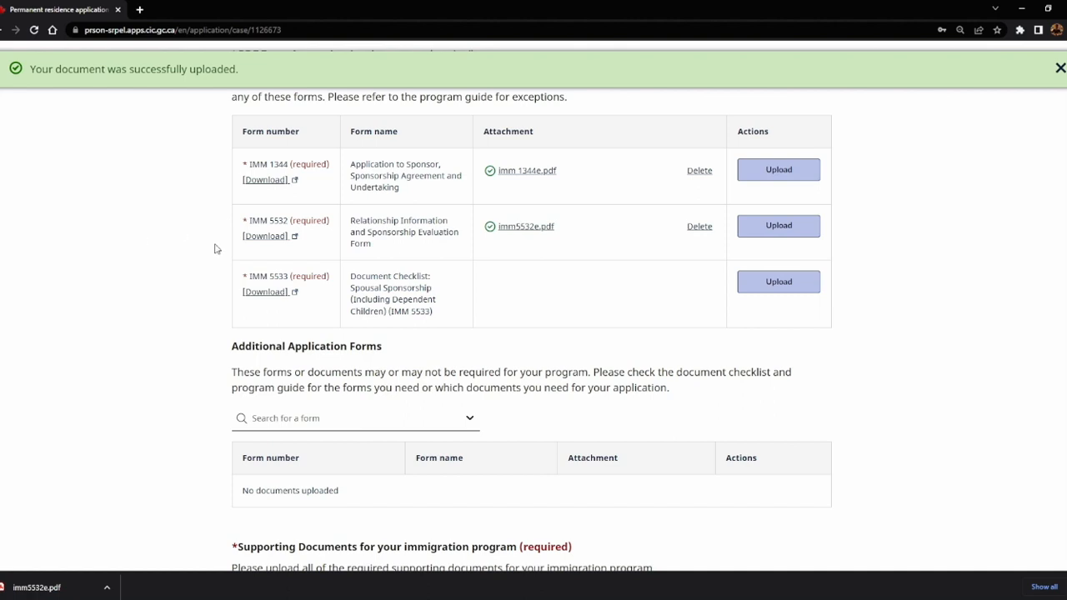
# Highlight the IMM 5532 form number in the portal table, confirming imm5532e.pdf is attached.
pyautogui.moveTo(244, 221); pyautogui.dragTo(286, 221)
pyautogui.hotkey('alt', 'Tab')
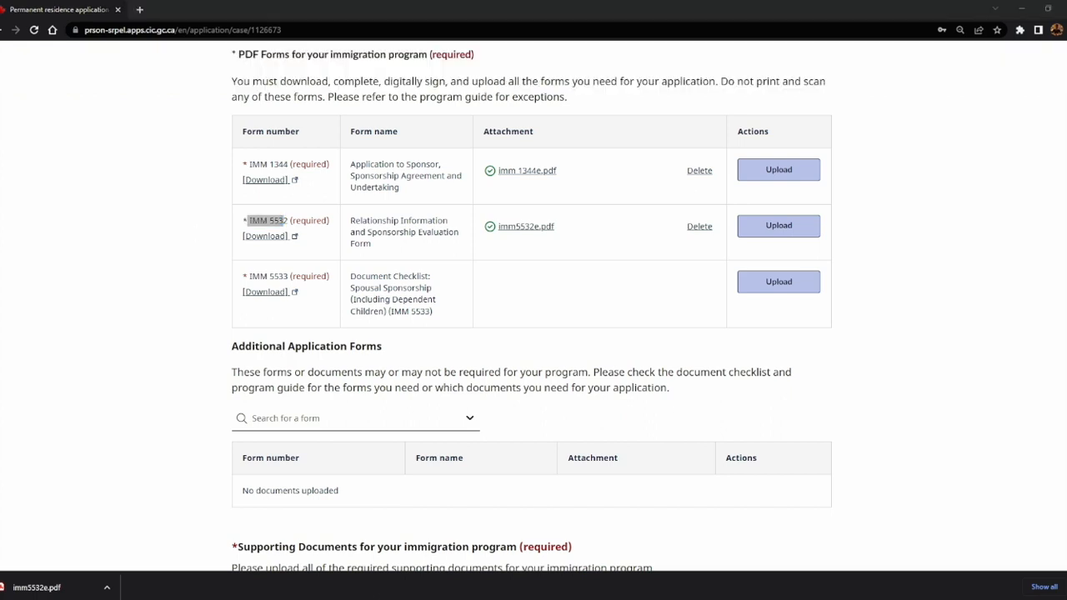